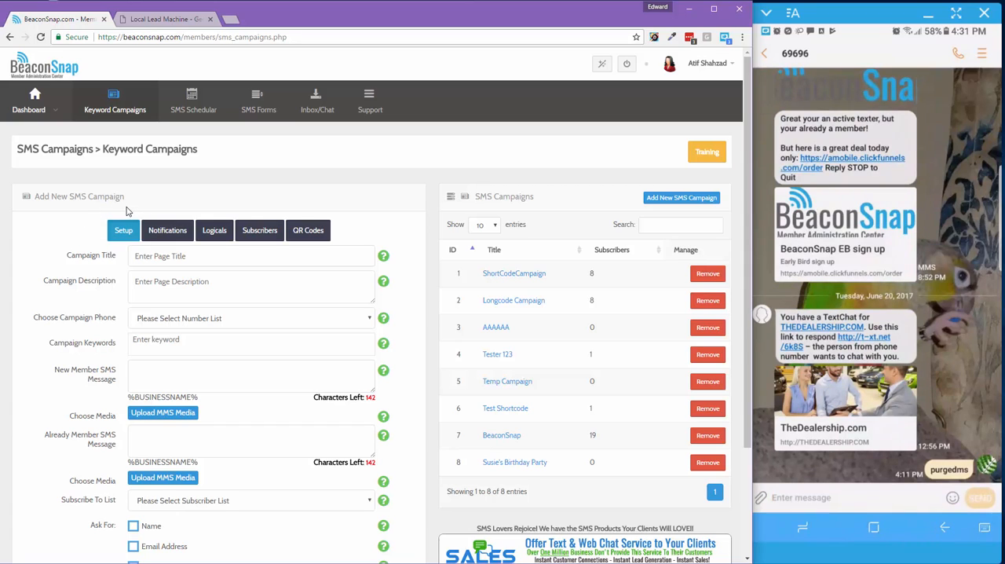
# Look over the blank campaign form and open the existing birthday party campaign as an example
pyautogui.scroll(-2, 77, 225)
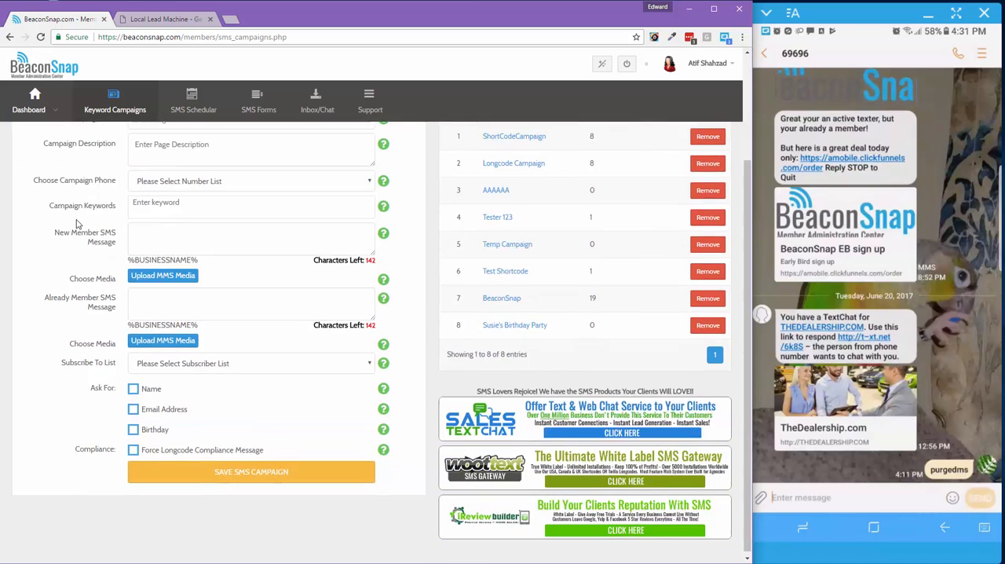
pyautogui.scroll(2, 78, 227)
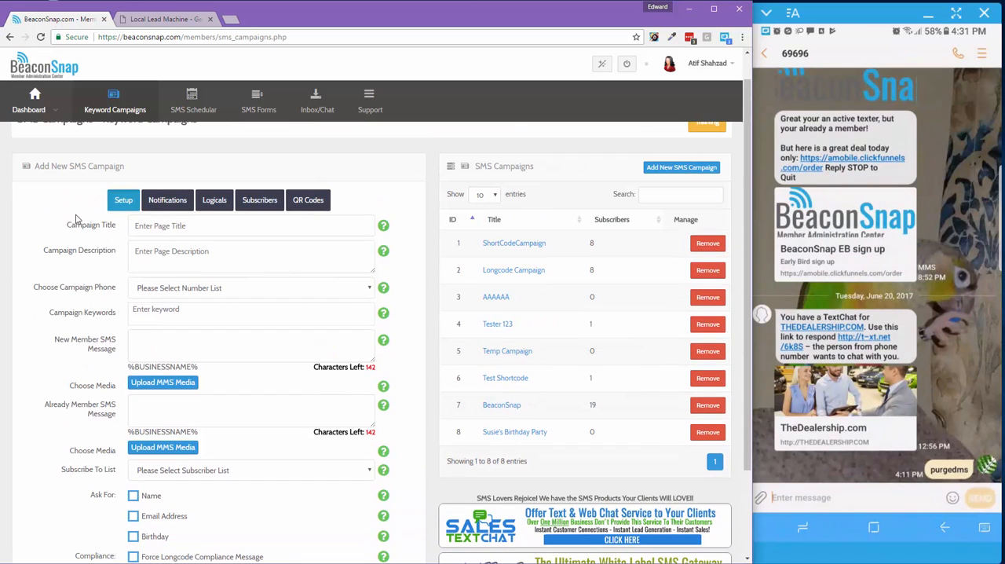
pyautogui.scroll(1, 306, 162)
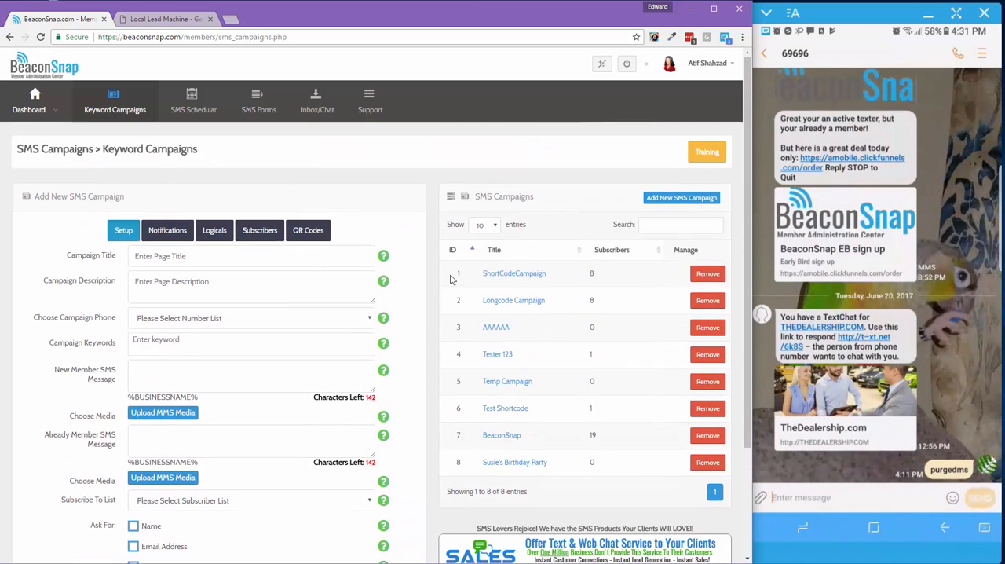
pyautogui.click(505, 462)
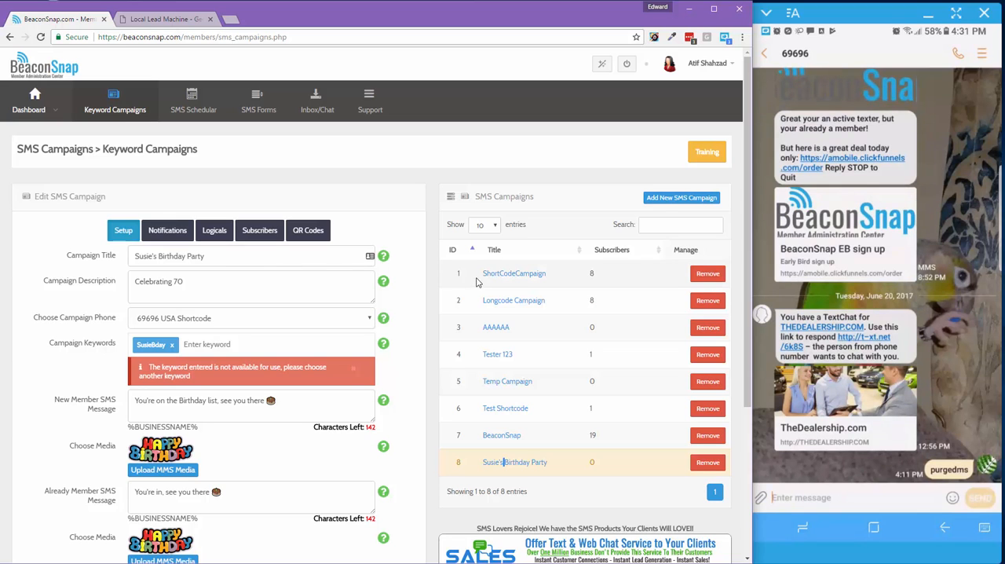
# Start a new SMS campaign and title it "Beaconsnap Test"
pyautogui.click(660, 205)
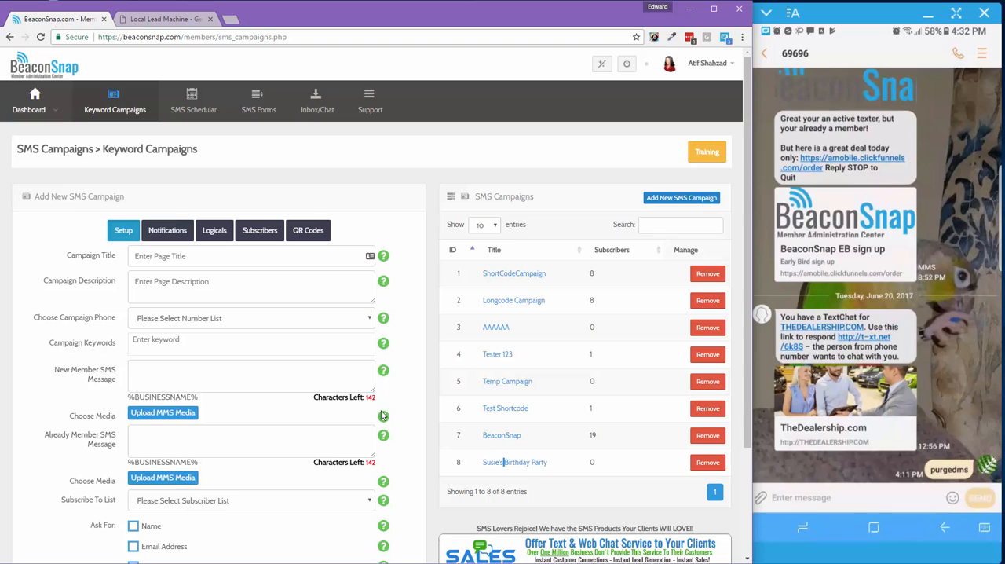
pyautogui.moveTo(384, 258)
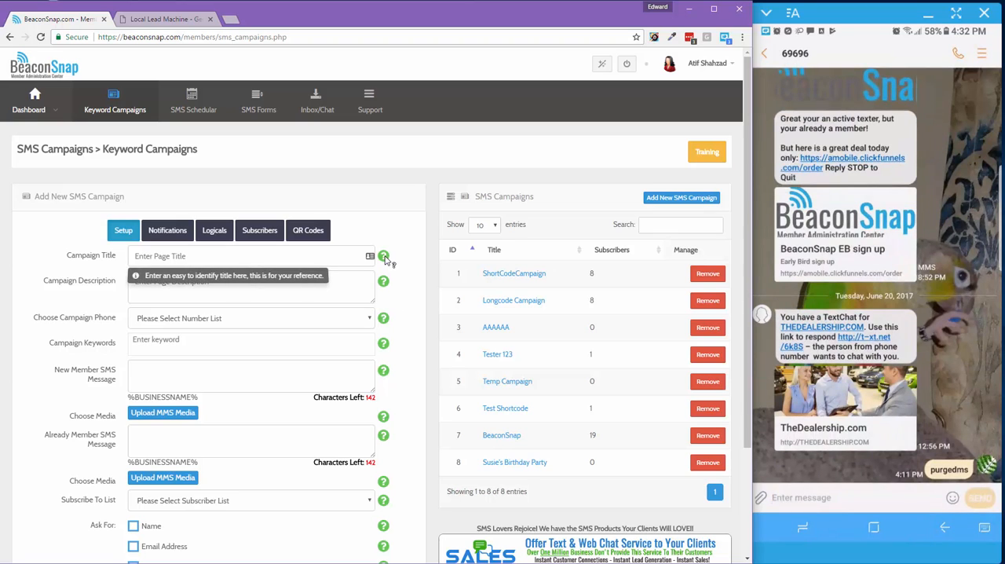
pyautogui.click(148, 257)
pyautogui.write('Beaconsnap Test')
# Enter "This is a test we are doing for the video" as the campaign description
pyautogui.click(165, 280)
pyautogui.write('This is a test we are doi')
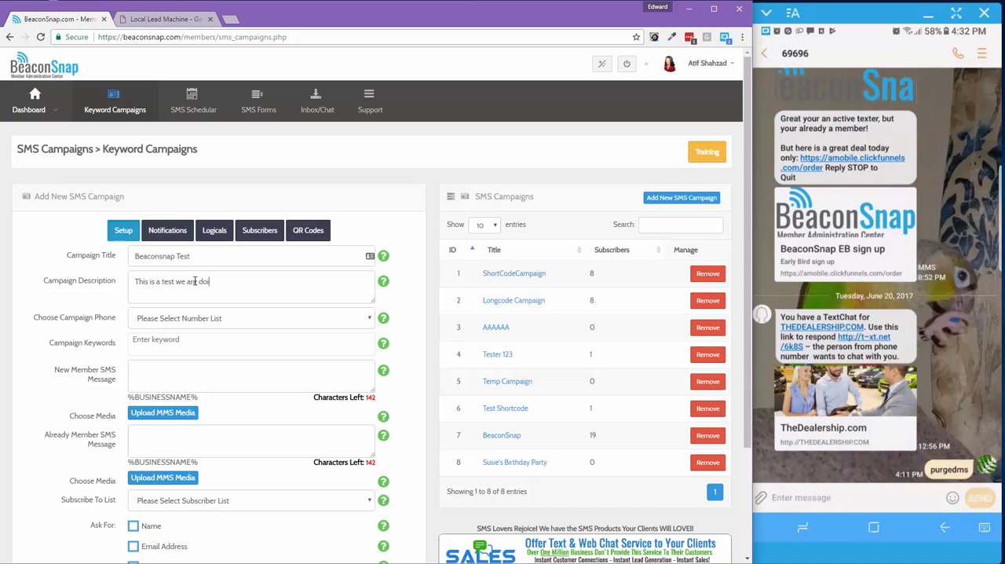
pyautogui.write('ng for the video')
# Choose the Twilio number marked Available as the campaign phone
pyautogui.scroll(-1, 124, 271)
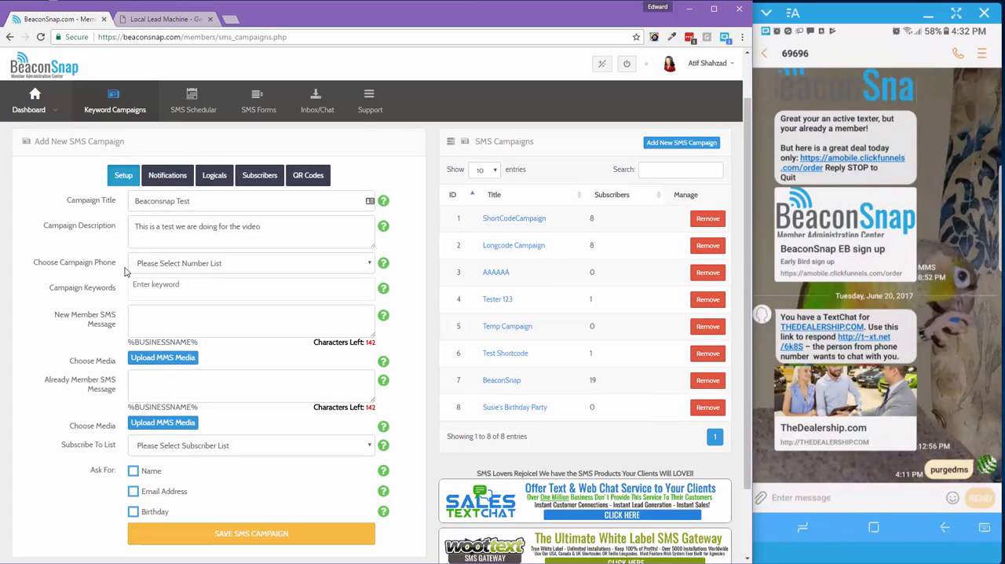
pyautogui.click(157, 269)
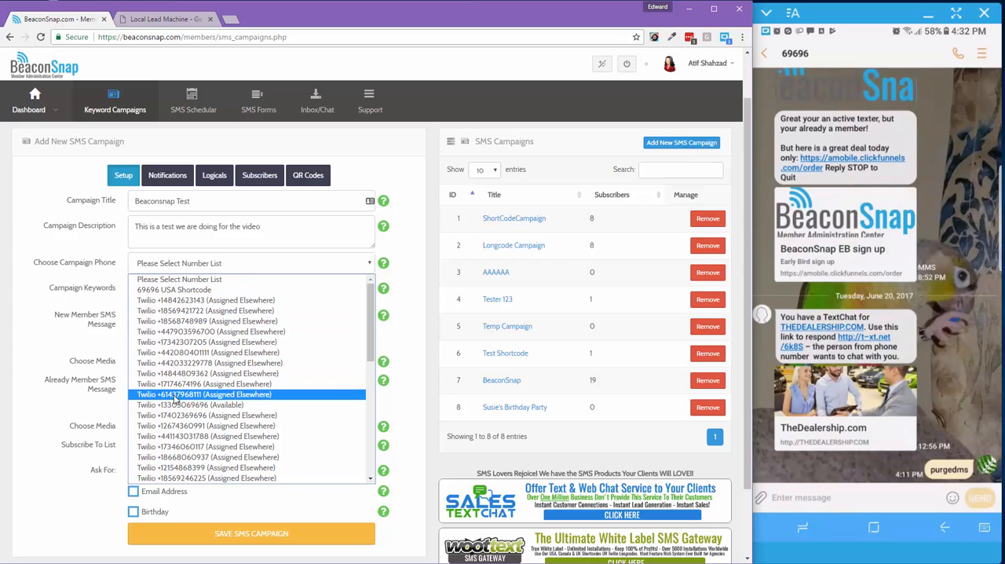
pyautogui.scroll(-4, 175, 399)
pyautogui.scroll(4, 174, 400)
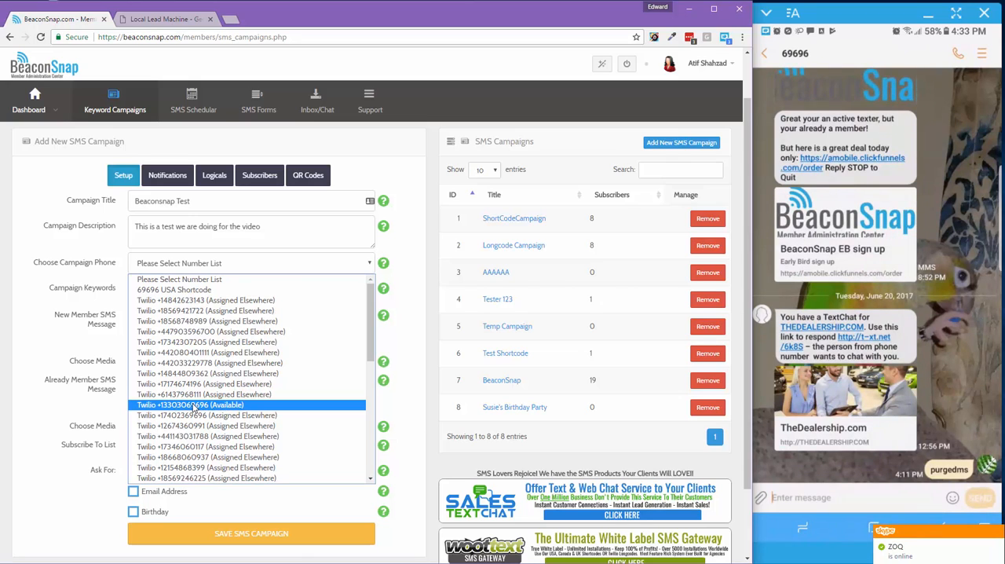
pyautogui.click(193, 405)
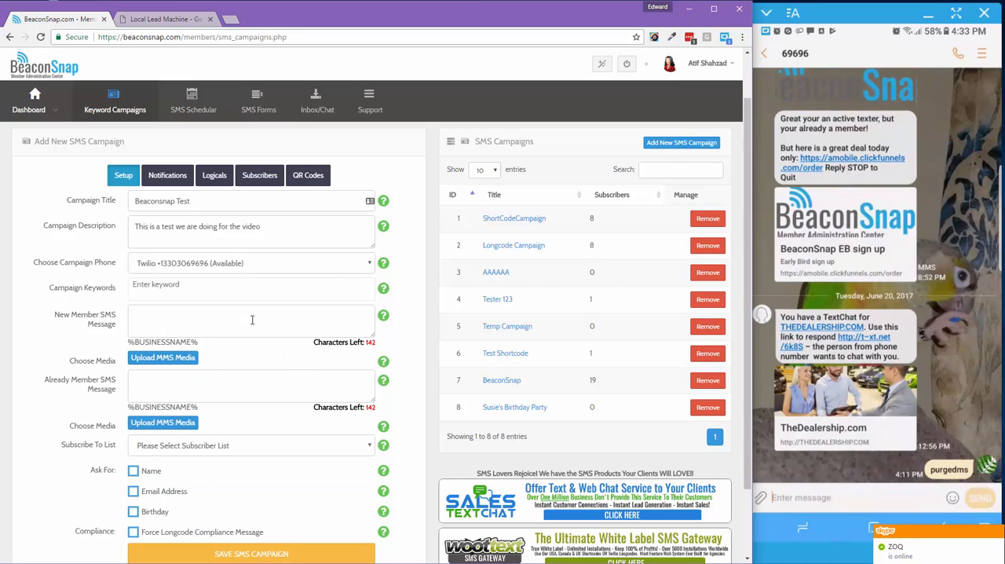
# Add bsnap and bsnap2 as the campaign keywords
pyautogui.click(201, 289)
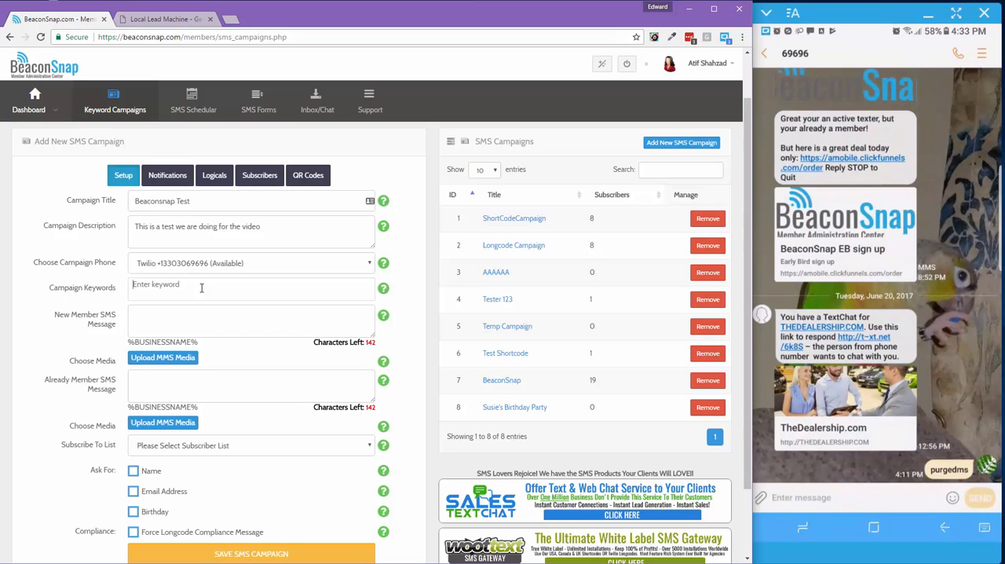
pyautogui.write('bsnap')
pyautogui.press('Return')
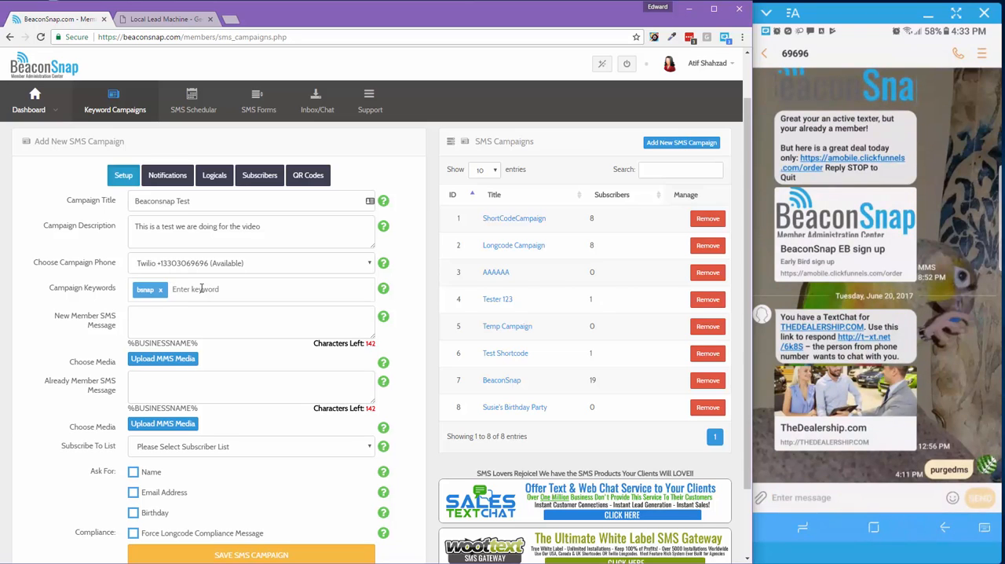
pyautogui.write('bsnap2')
pyautogui.press('Return')
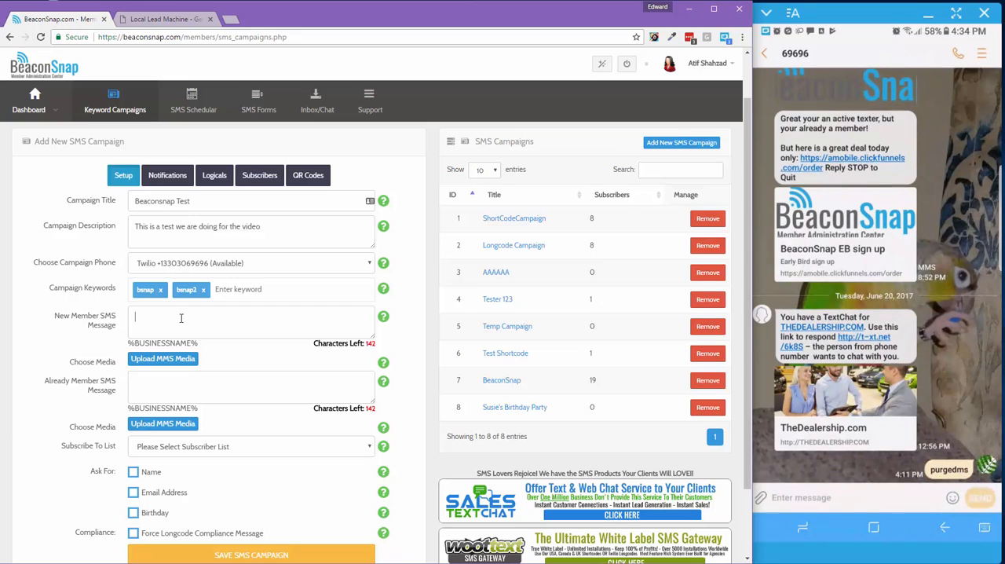
# Write the new member SMS message "Thanks for joining the VIP list, save 20% off your next visit."
pyautogui.write('Thanks for joining the VI')
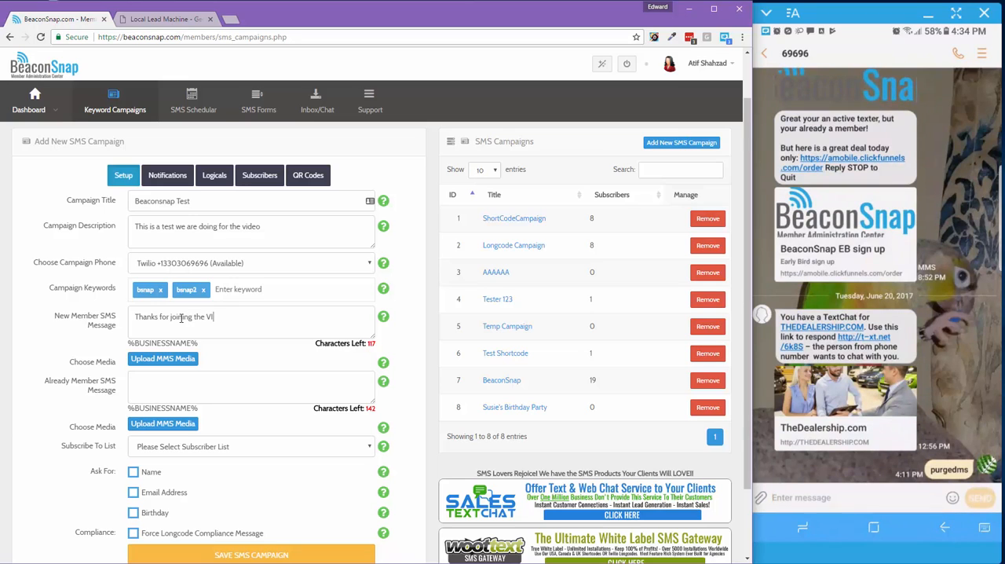
pyautogui.write('P list, save 20-')
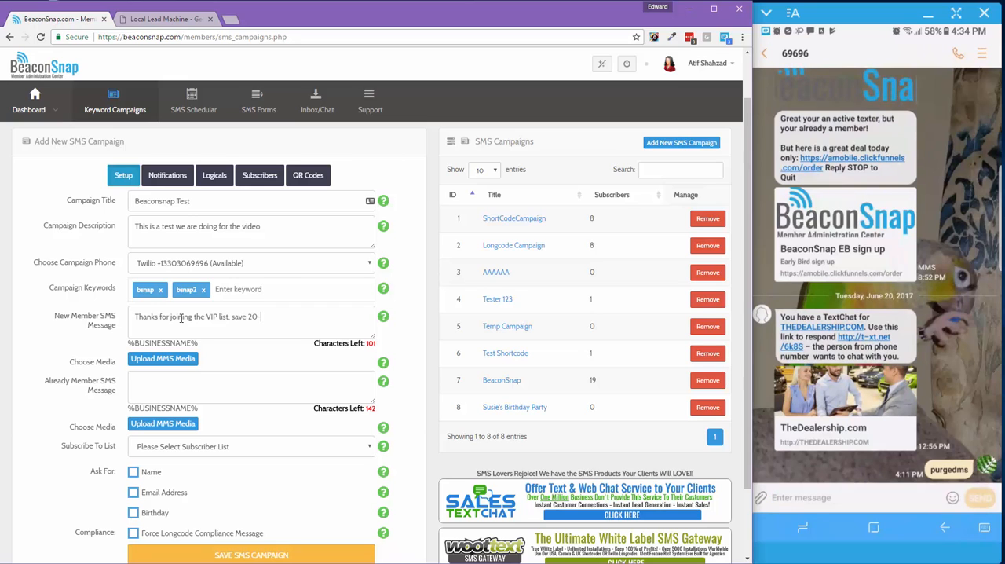
pyautogui.press('BackSpace')
pyautogui.write('% off your next ')
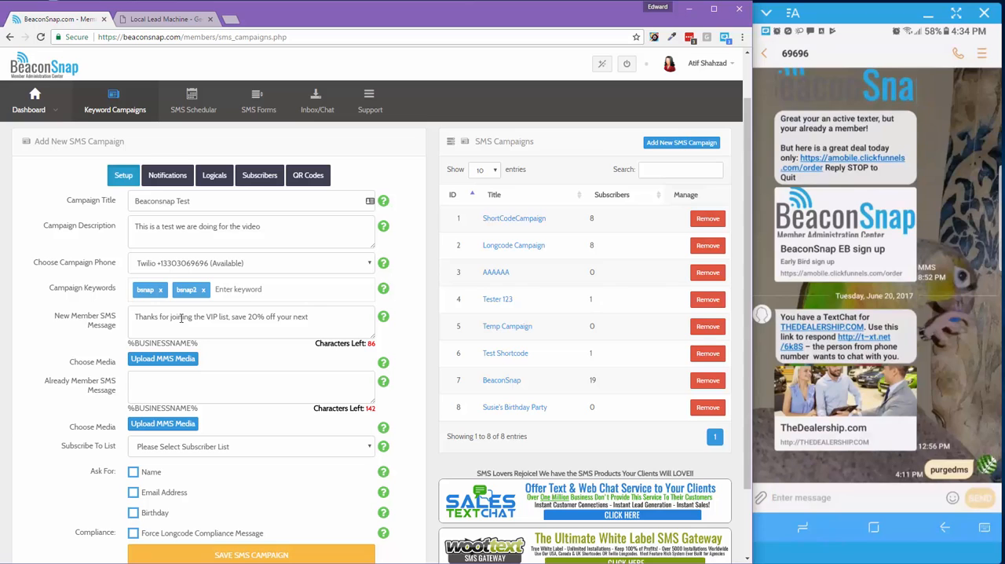
pyautogui.write('visit.')
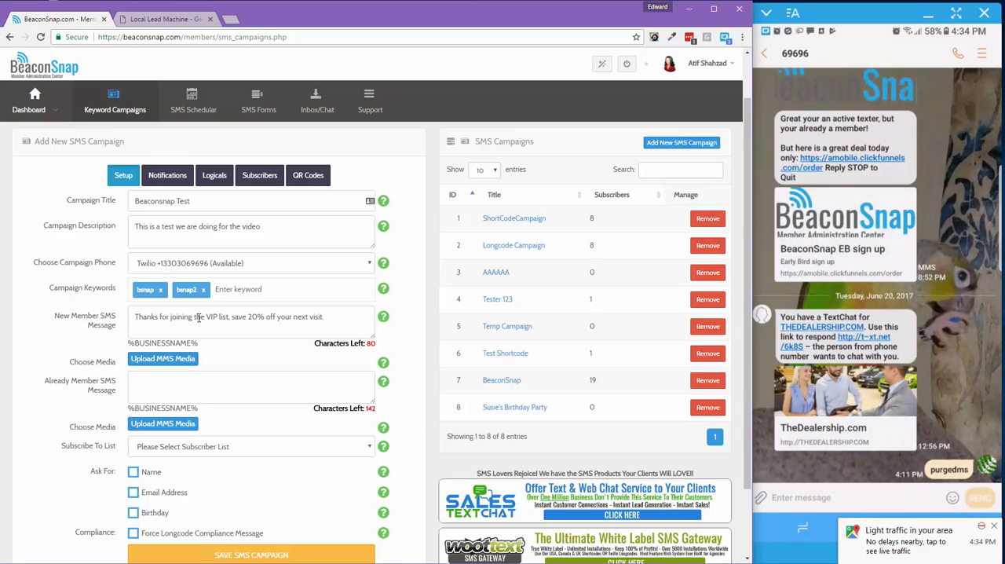
# Attach 53_warning-512.png from the BeaconSnap project folder as MMS media for the new member message
pyautogui.click(165, 359)
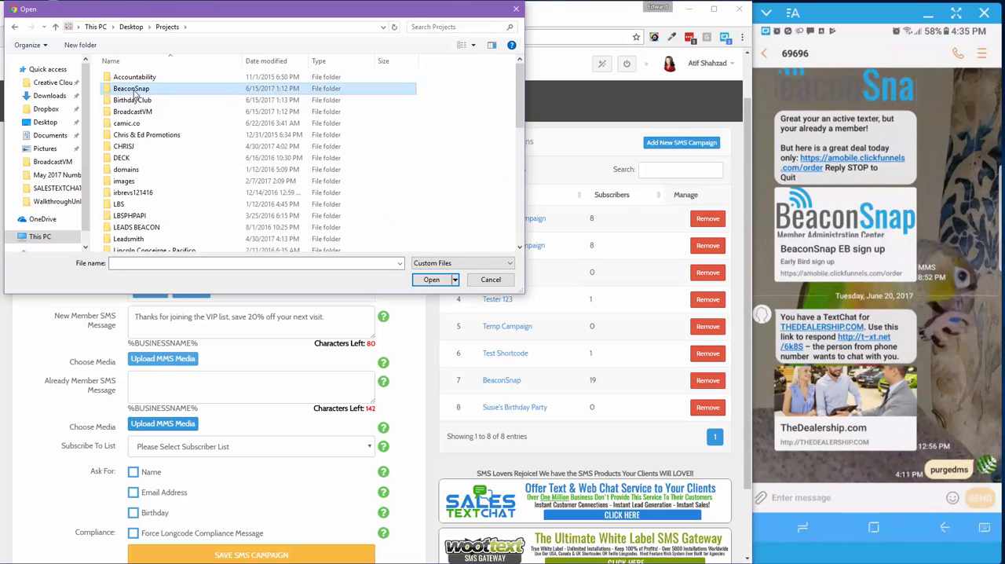
pyautogui.doubleClick(135, 92)
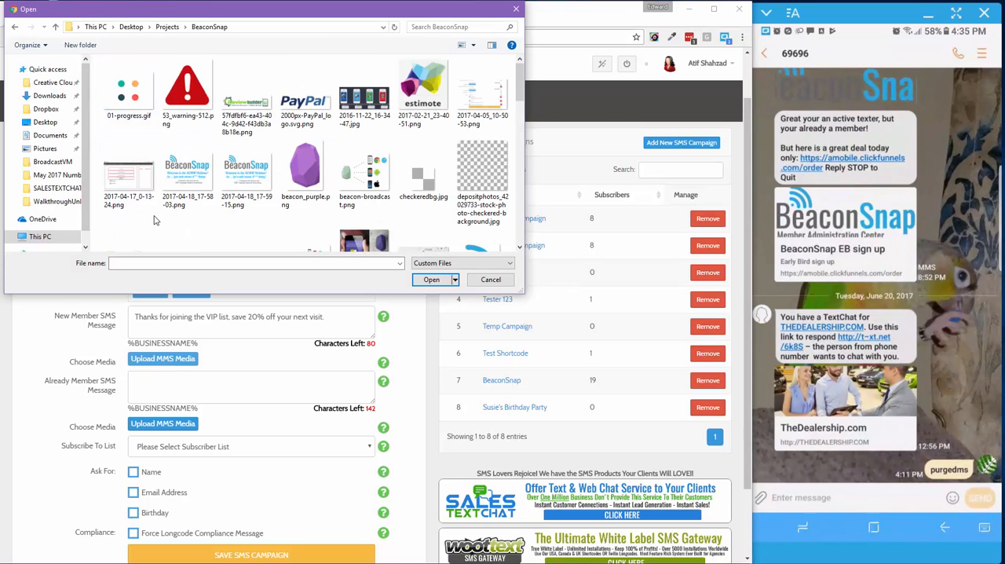
pyautogui.click(188, 98)
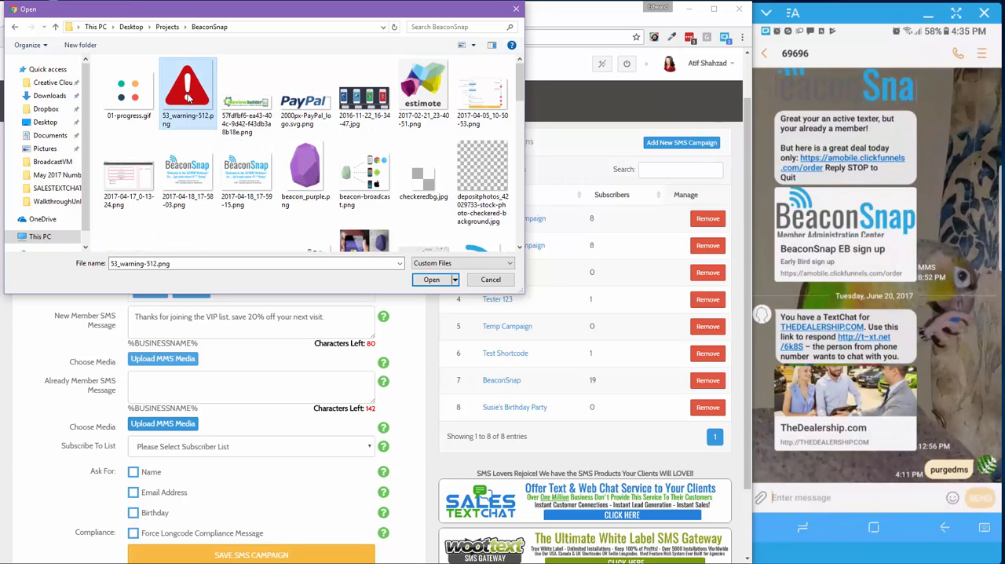
pyautogui.click(431, 280)
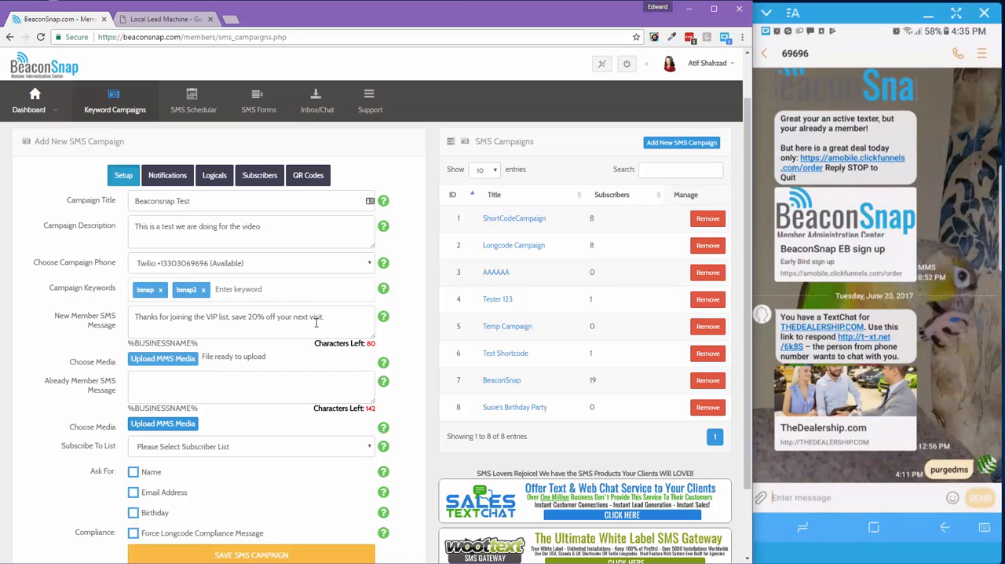
# Begin the already member SMS message with "Sorry you are already on our VIP list, ITS OK,"
pyautogui.click(217, 381)
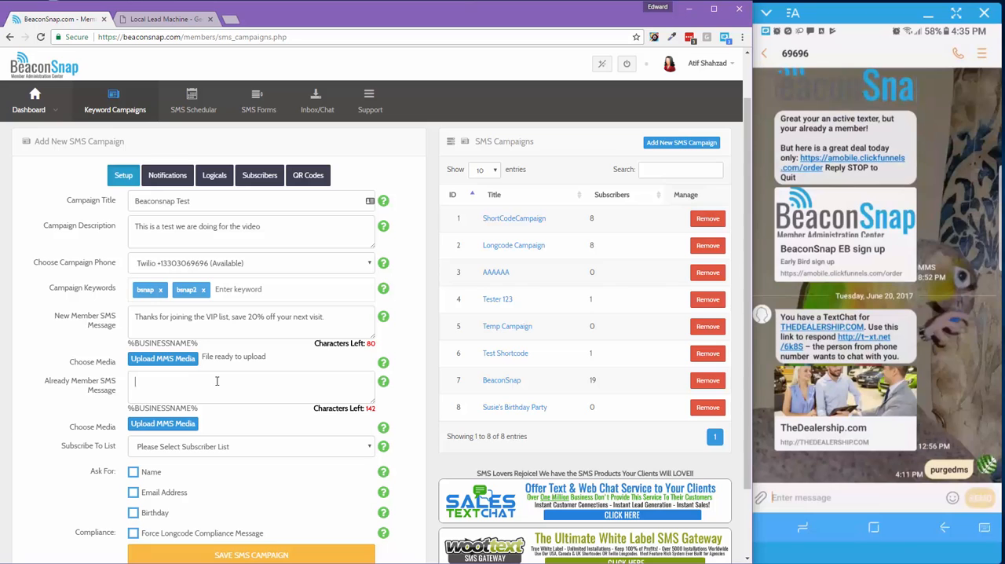
pyautogui.write('Sorry you are already on our')
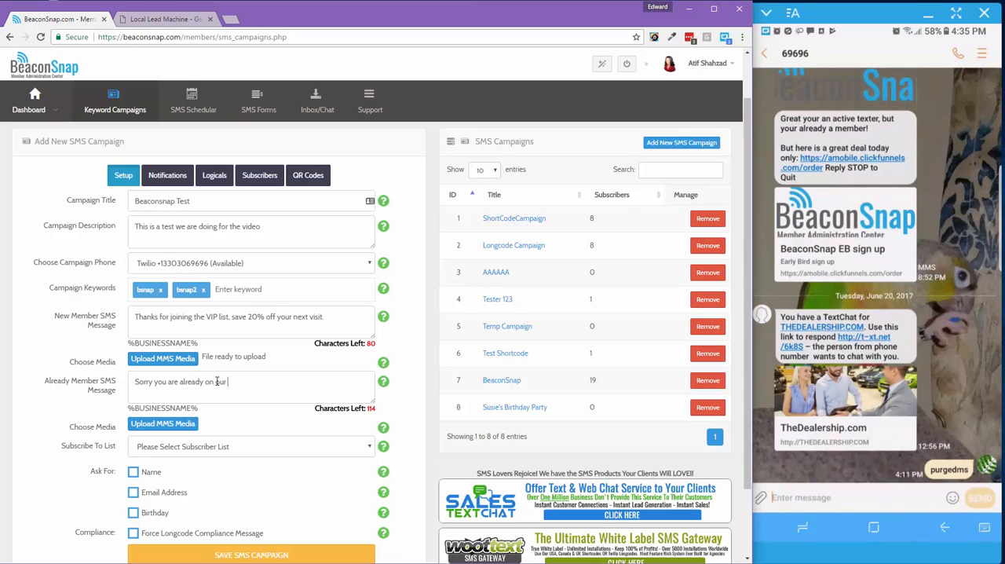
pyautogui.write(' VIP list, I ')
pyautogui.write('S OK')
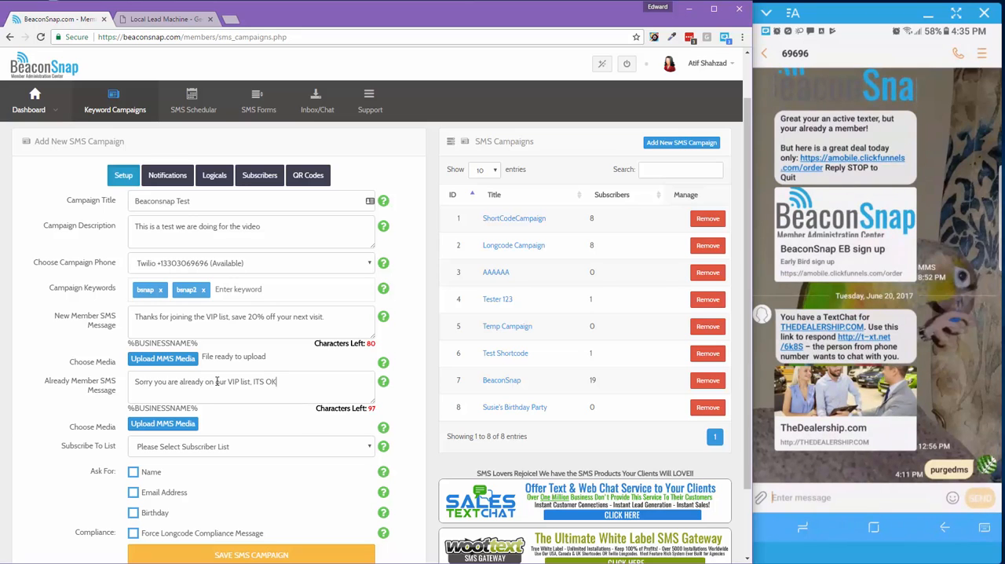
pyautogui.write(',')
# Copy "save 20% off your next visit." from the new member message to the end of the already member message
pyautogui.moveTo(334, 318); pyautogui.dragTo(234, 318)
pyautogui.rightClick(233, 319)
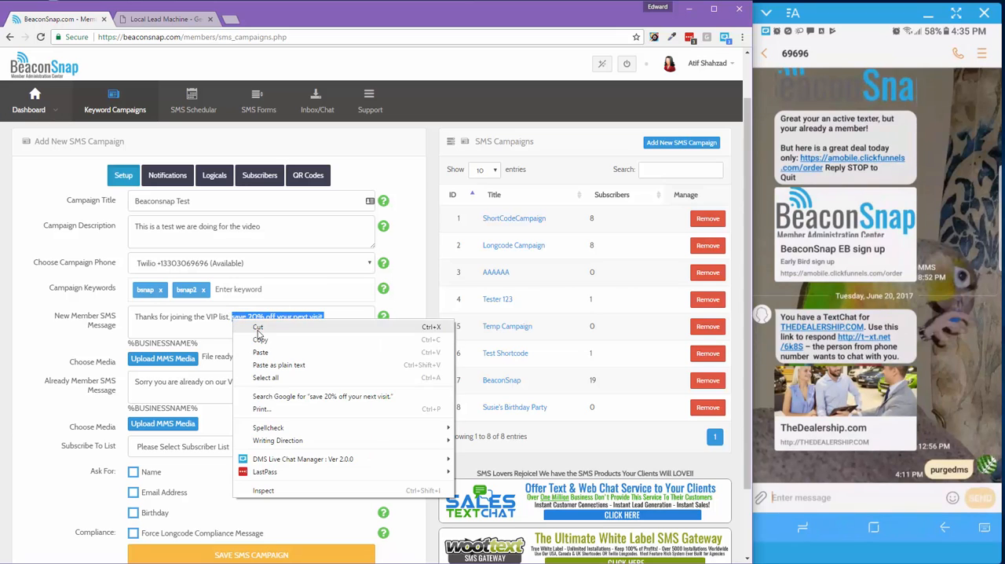
pyautogui.click(265, 369)
pyautogui.click(295, 389)
pyautogui.hotkey('ctrl', 'v')
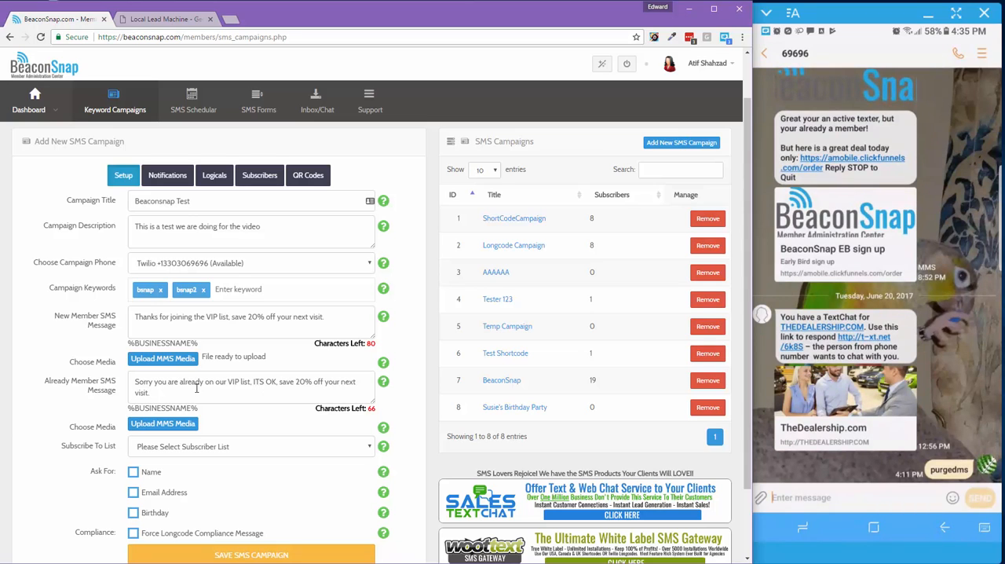
pyautogui.moveTo(208, 392); pyautogui.dragTo(275, 381)
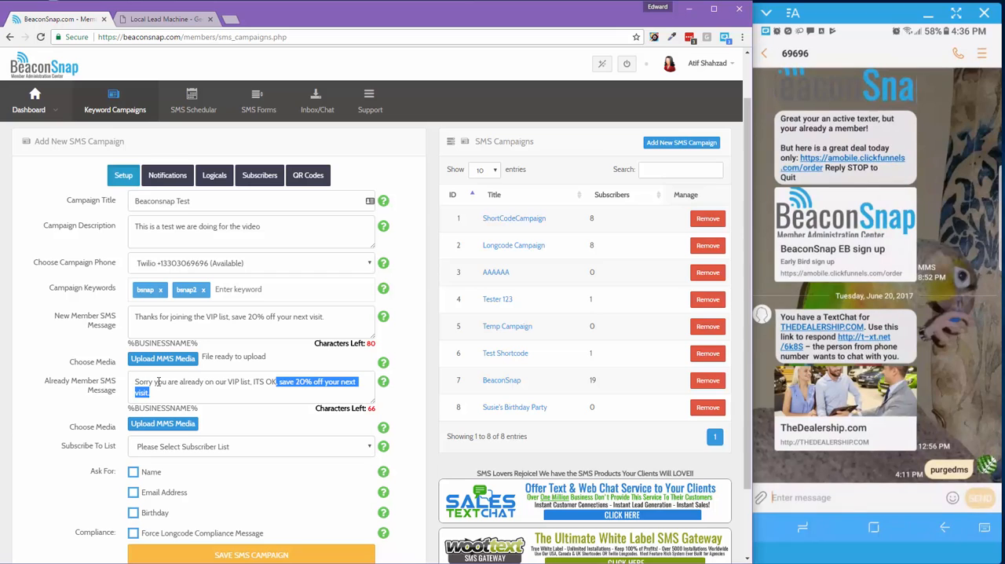
pyautogui.click(198, 382)
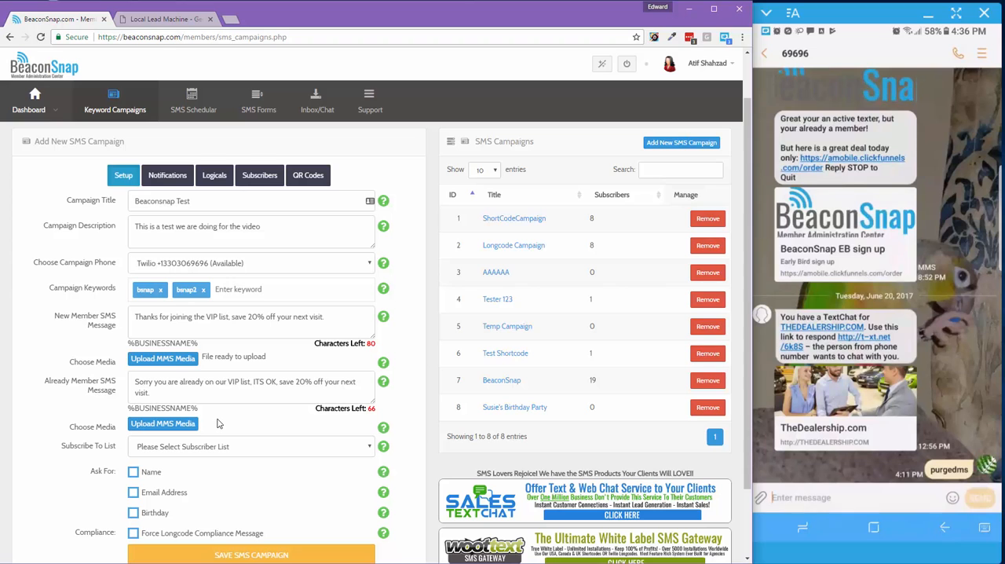
# Set the campaign to subscribe new members to the Orphan list
pyautogui.scroll(-2, 219, 396)
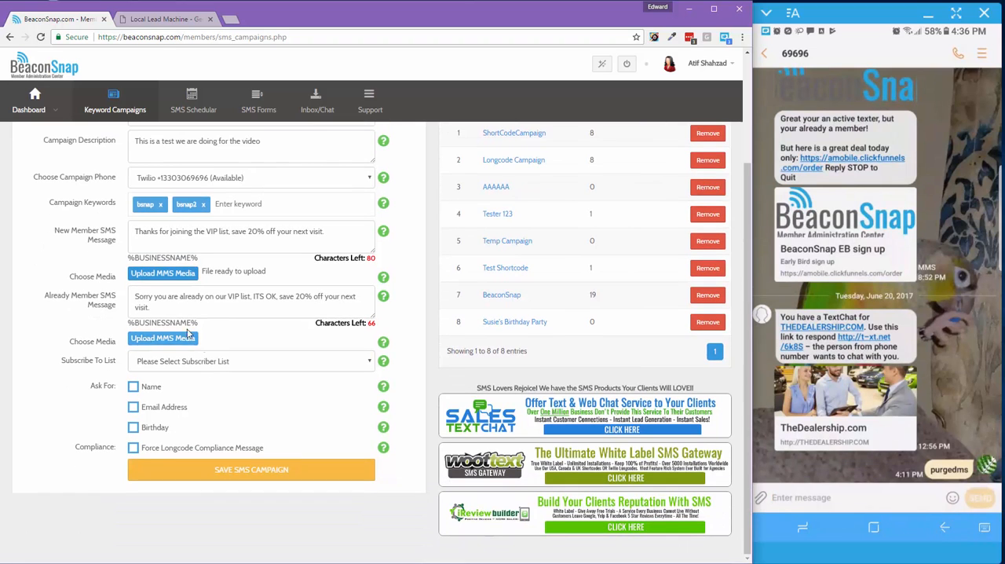
pyautogui.click(219, 363)
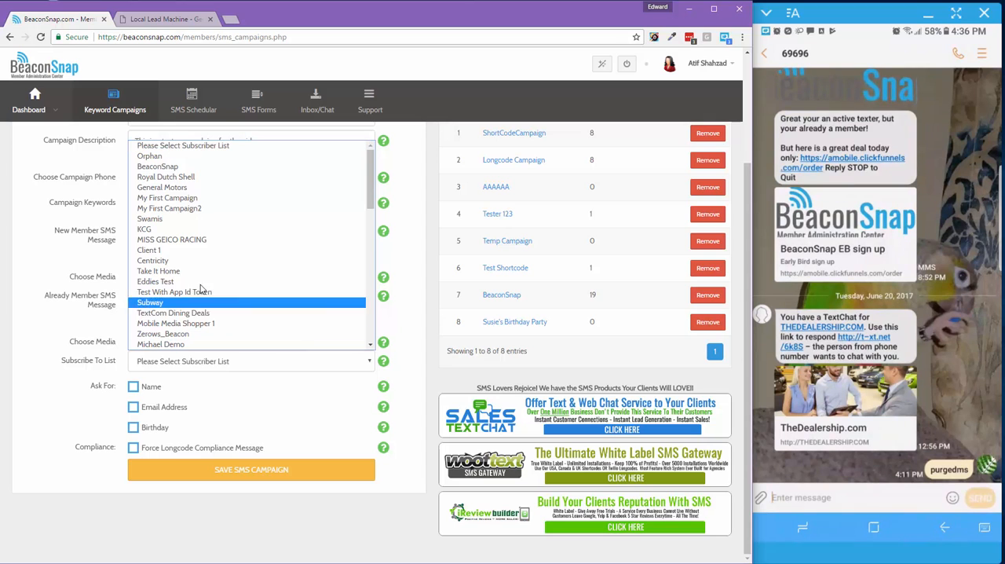
pyautogui.scroll(-10, 194, 238)
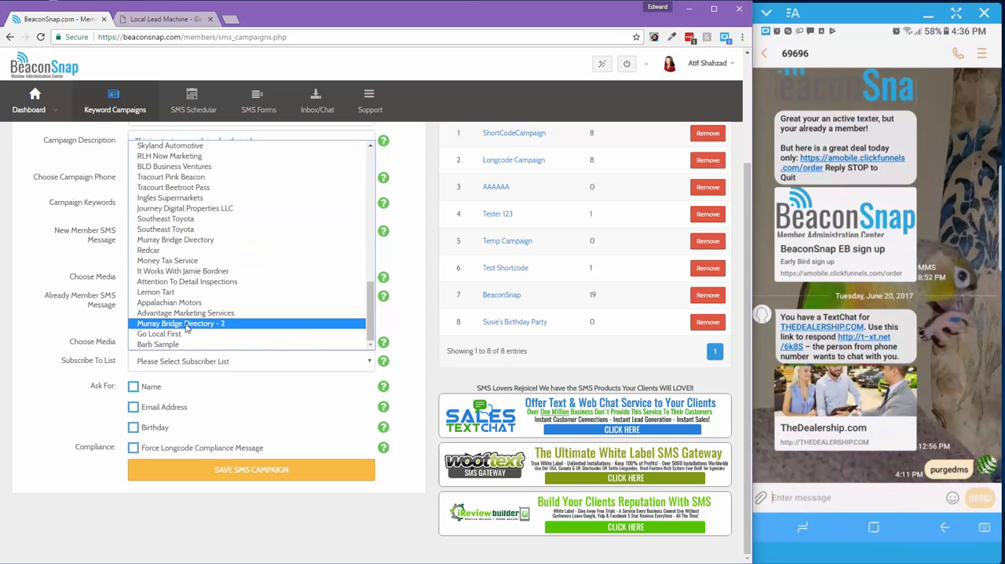
pyautogui.scroll(10, 188, 318)
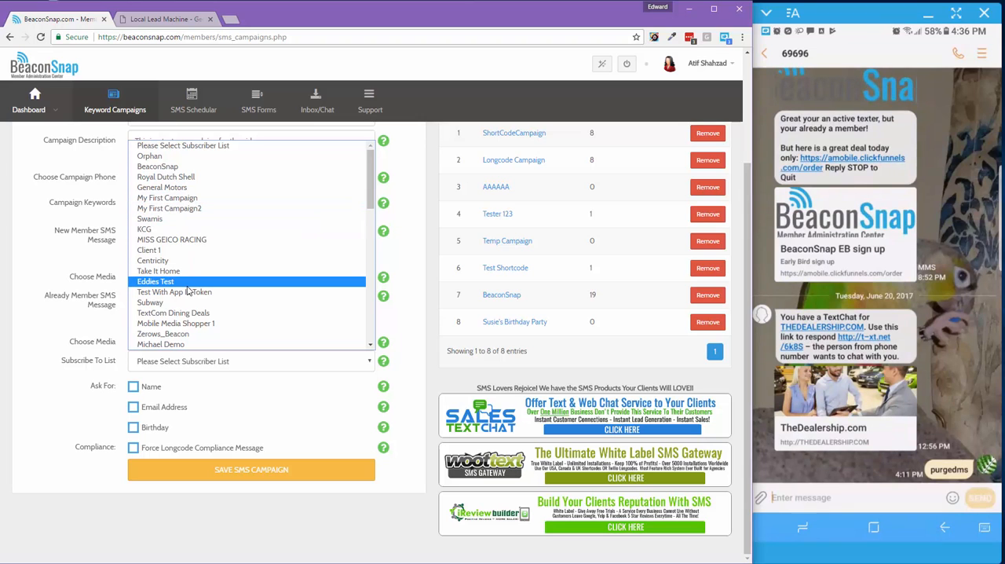
pyautogui.click(158, 157)
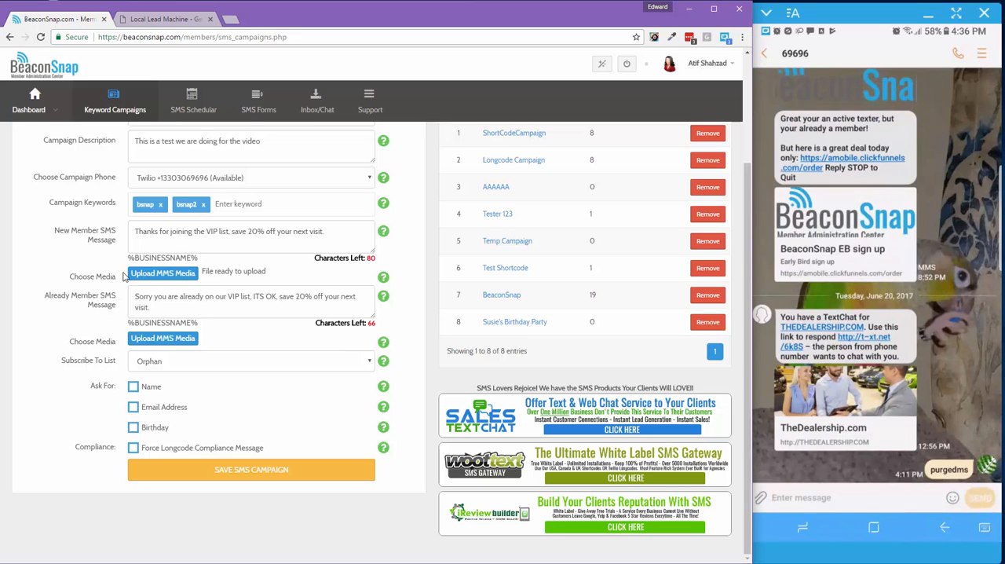
pyautogui.moveTo(137, 234); pyautogui.dragTo(339, 235)
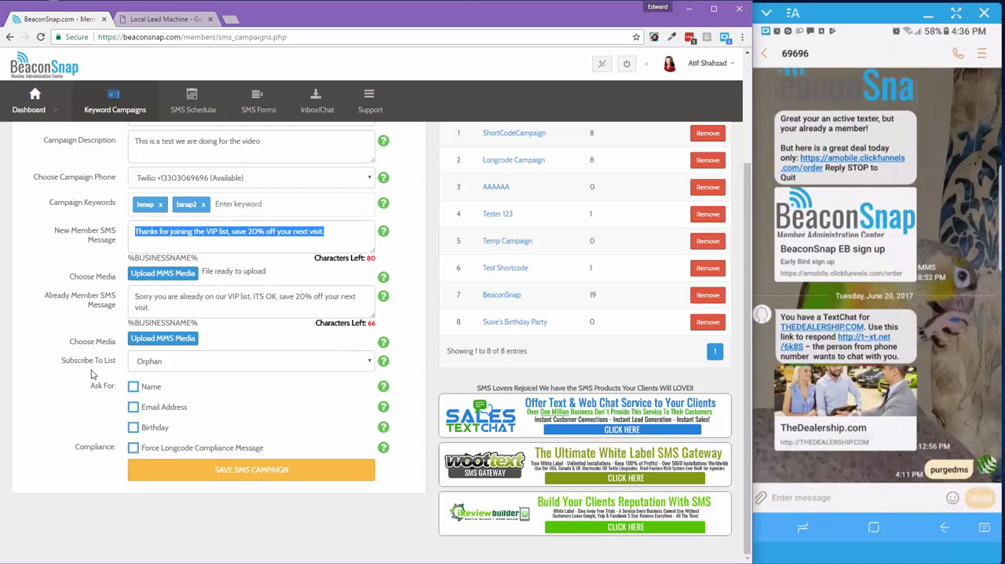
# Have the campaign ask for the subscriber's name with the prompt "Please reply with your name."
pyautogui.click(134, 387)
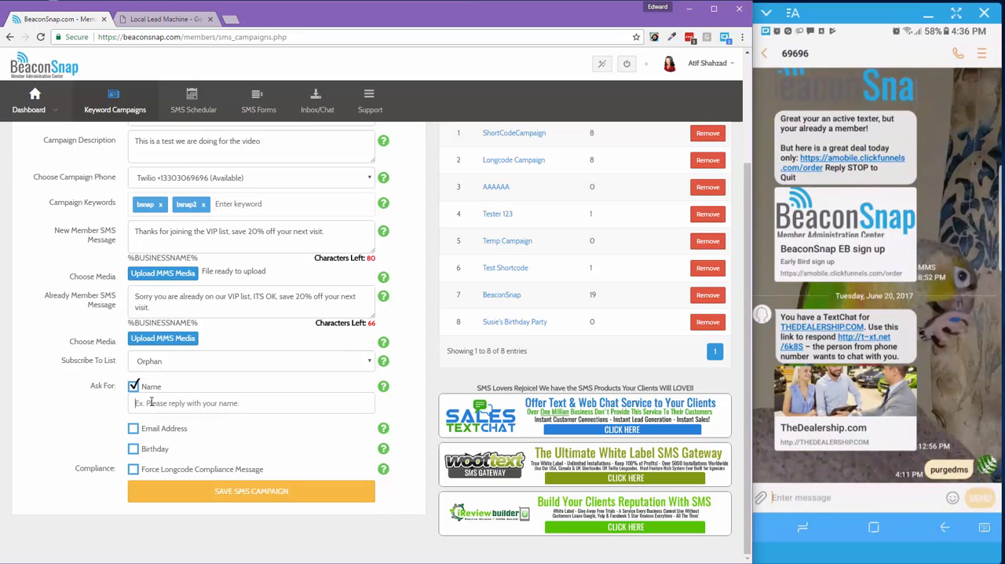
pyautogui.click(152, 402)
pyautogui.write('Please reply with your name.')
# Ask for the email address too, reusing the name prompt's text changed to "Please reply with your email."
pyautogui.moveTo(227, 403); pyautogui.dragTo(69, 393)
pyautogui.rightClick(155, 404)
pyautogui.click(182, 249)
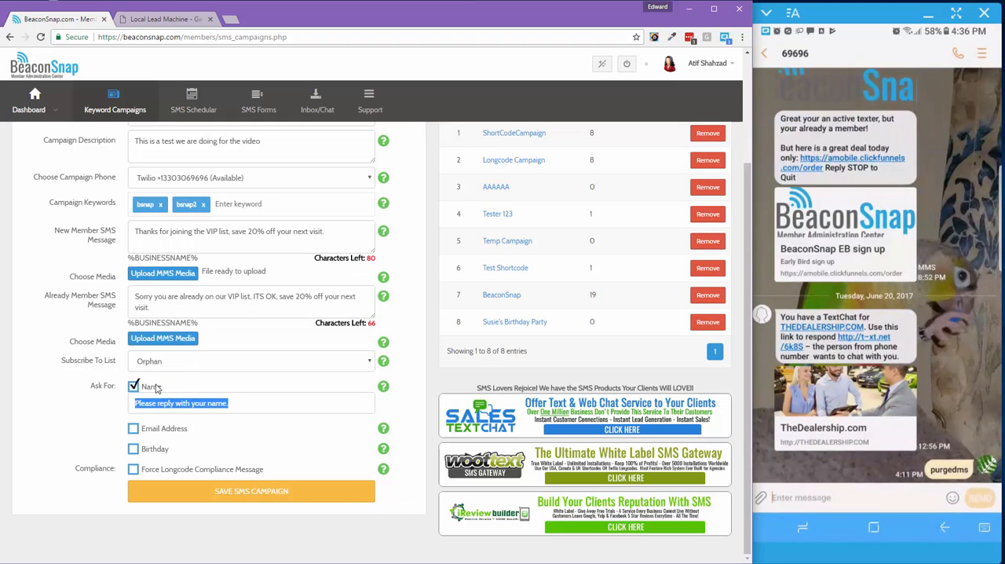
pyautogui.click(144, 429)
pyautogui.click(164, 444)
pyautogui.hotkey('ctrl', 'v')
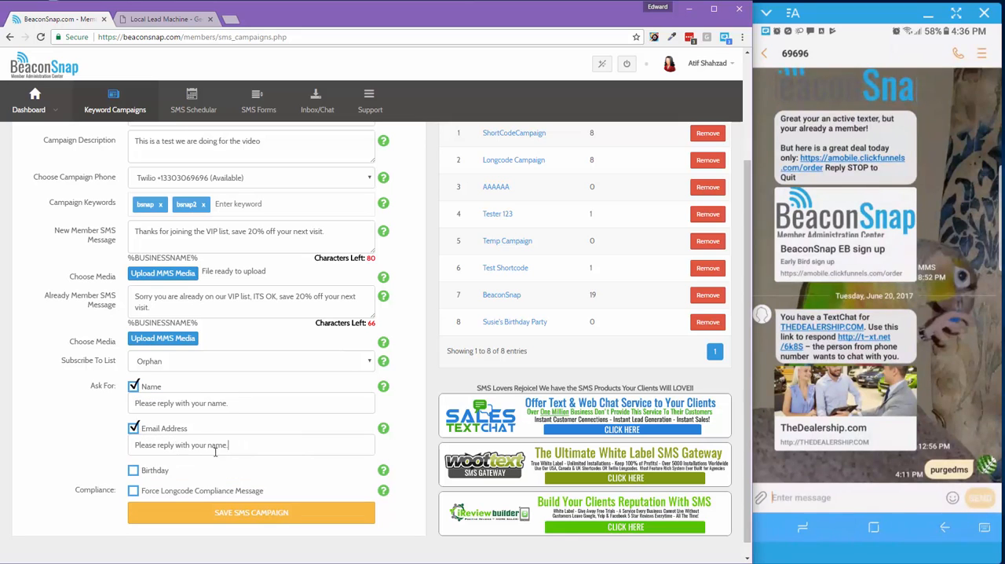
pyautogui.hotkey('ctrl', 'shift', 'Left')
pyautogui.write('email')
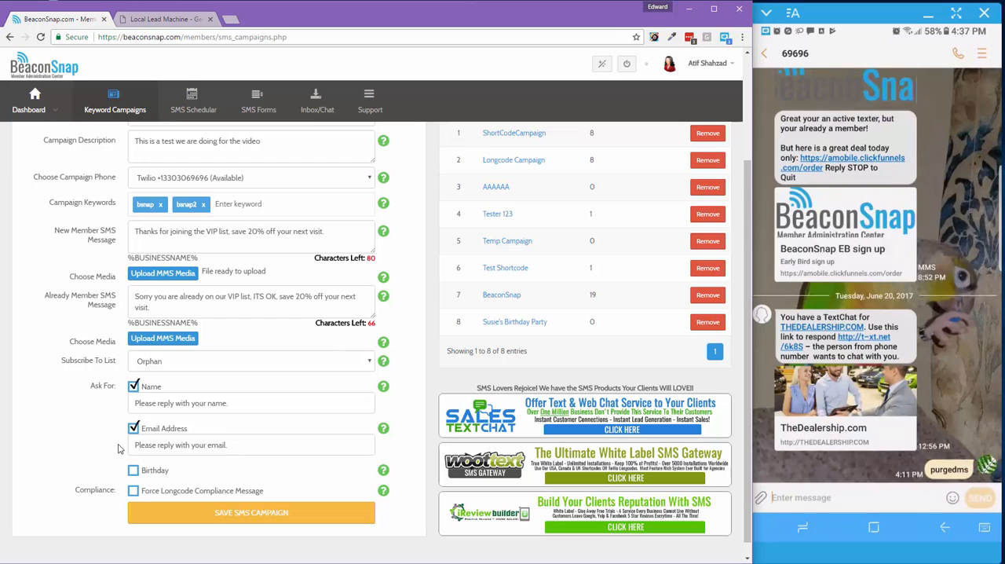
# Have the campaign ask for the birthday with the prompt "Please reply with your birth month (Ex 1-12)"
pyautogui.click(134, 472)
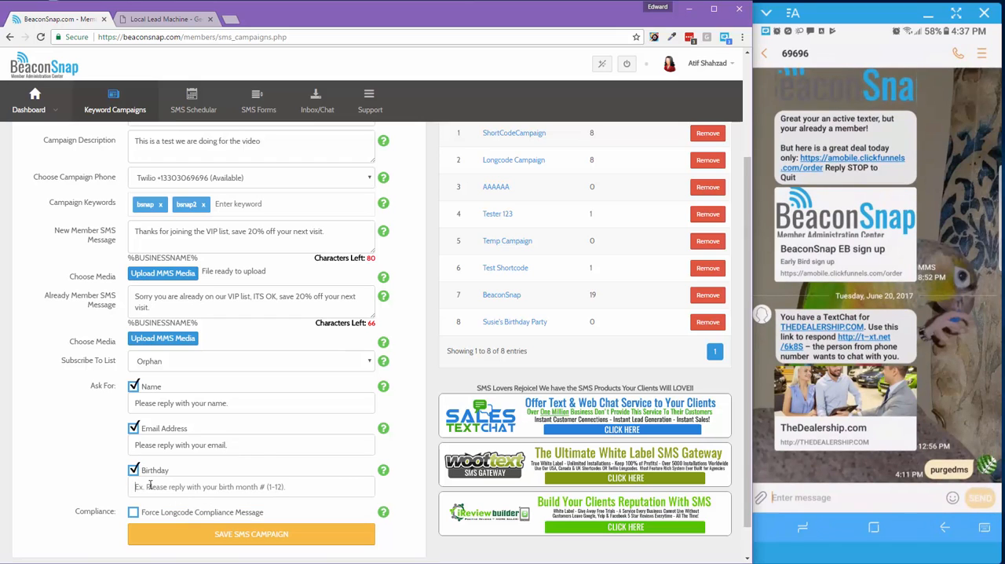
pyautogui.click(170, 486)
pyautogui.write('Ple')
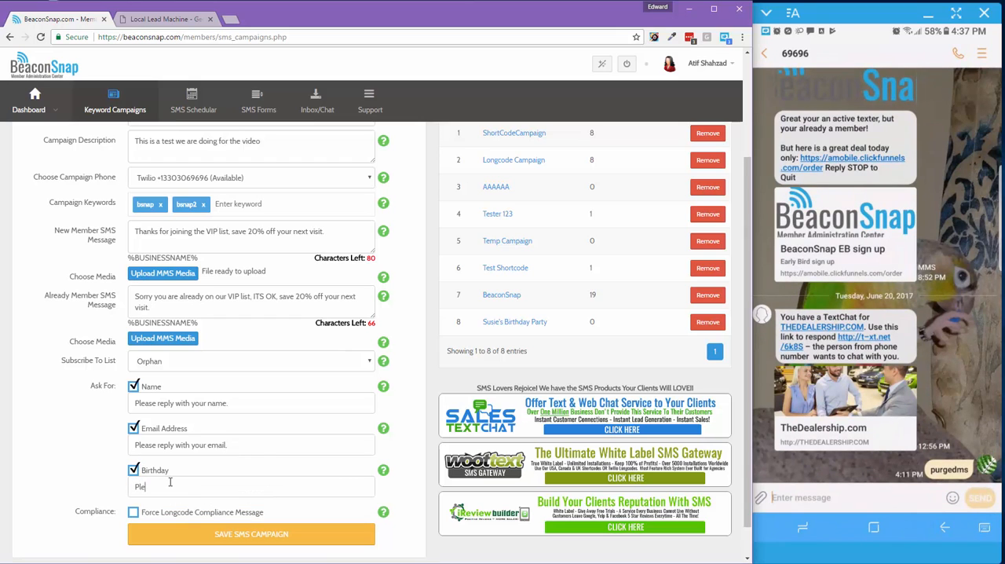
pyautogui.write('ase reply with your birth month (Ex 1-12')
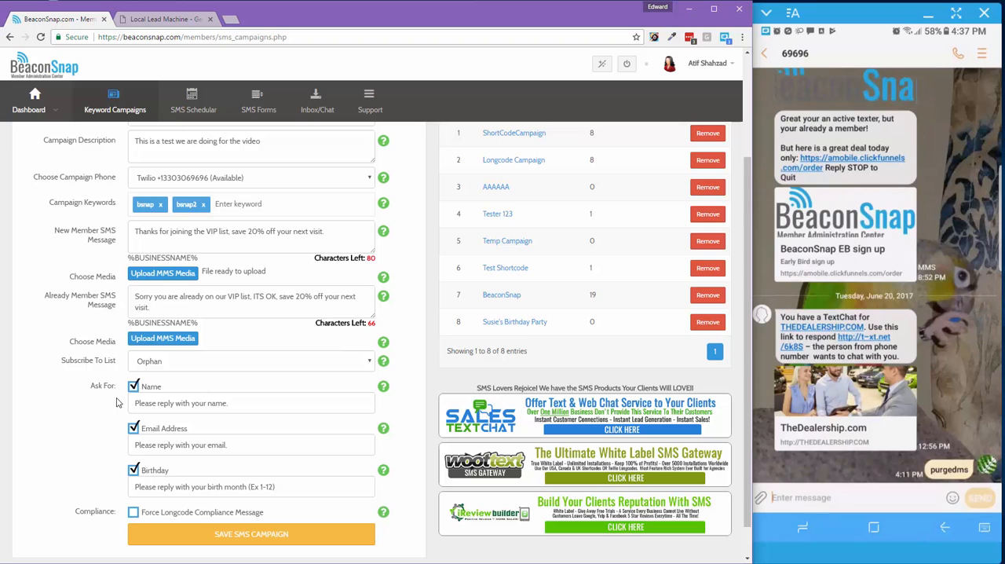
# Review the filled-in campaign form and the phone numbers available for the campaign
pyautogui.scroll(-1, 116, 402)
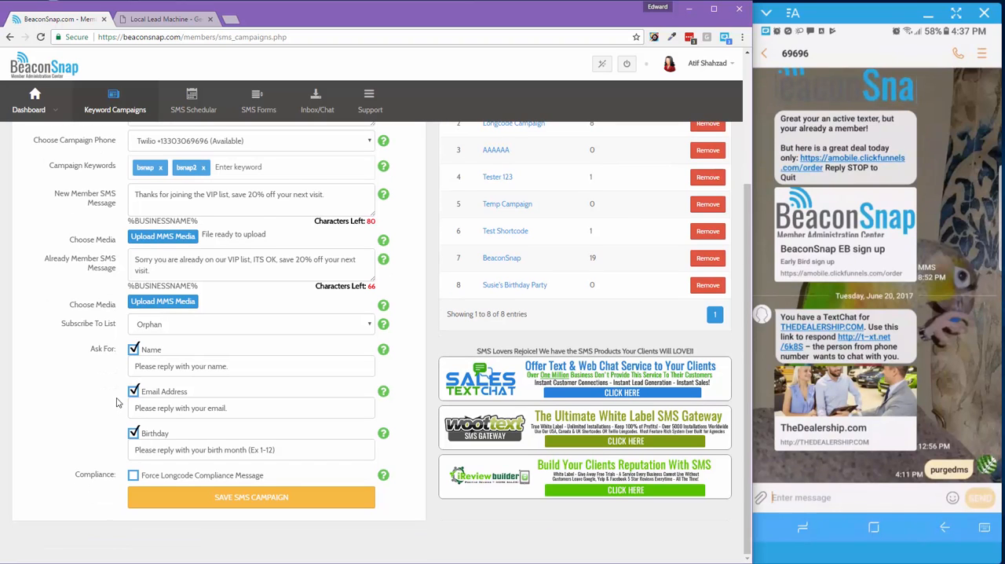
pyautogui.scroll(2, 100, 450)
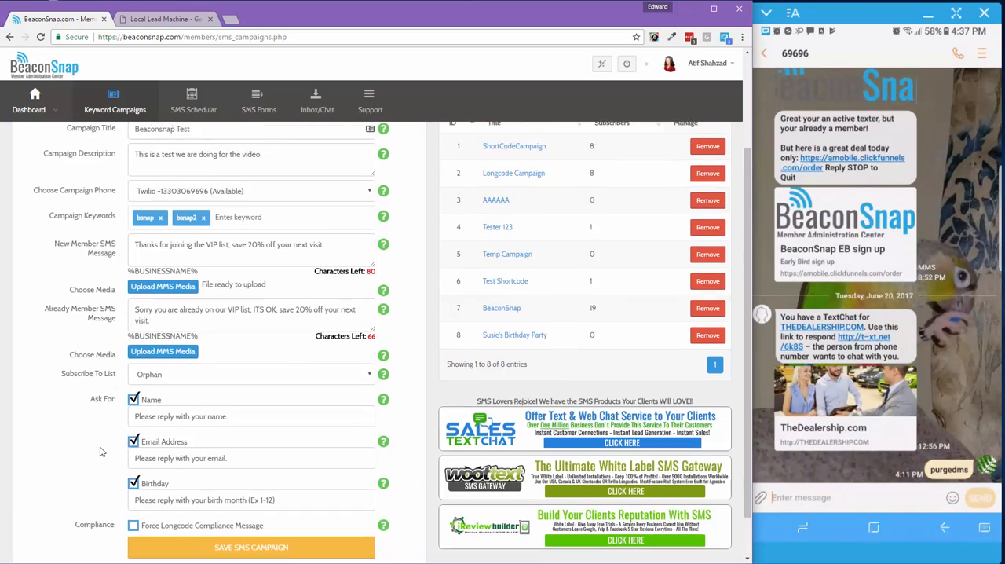
pyautogui.click(180, 198)
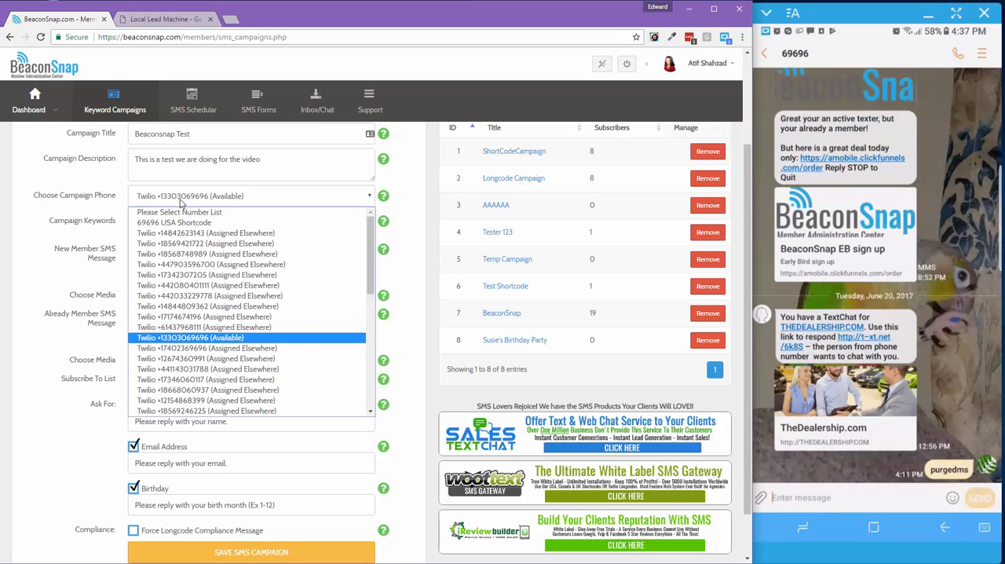
pyautogui.click(92, 237)
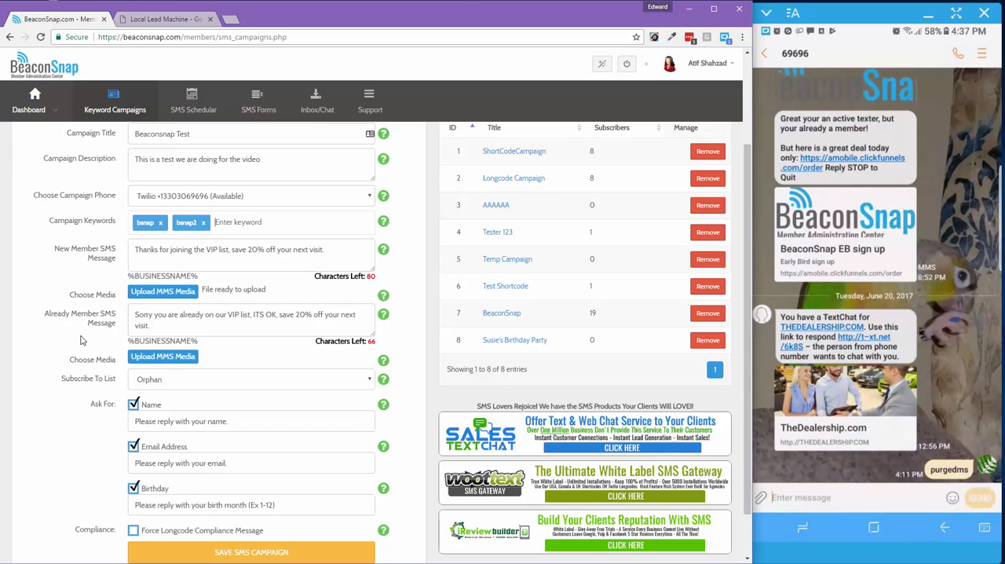
pyautogui.scroll(-1, 80, 339)
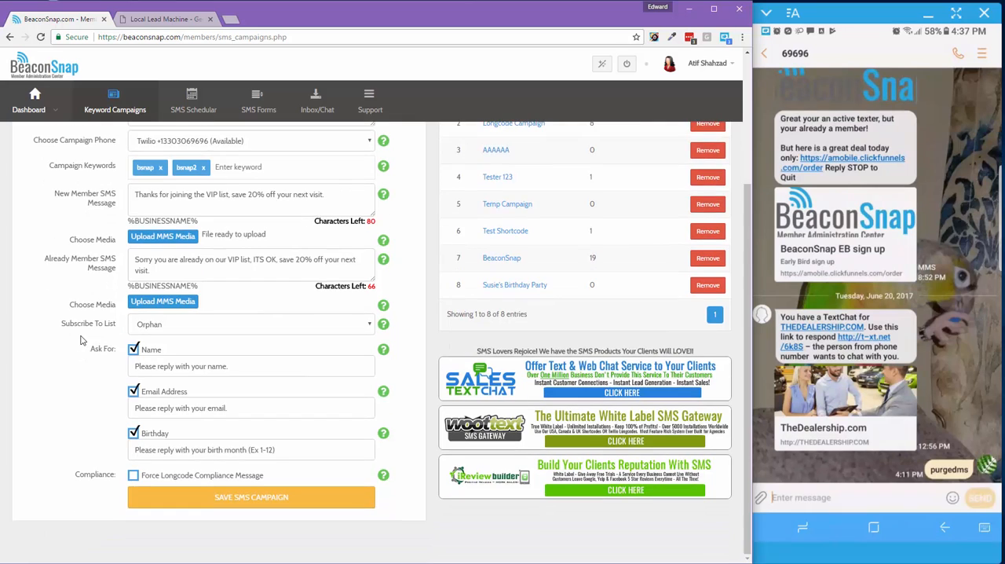
pyautogui.scroll(2, 81, 340)
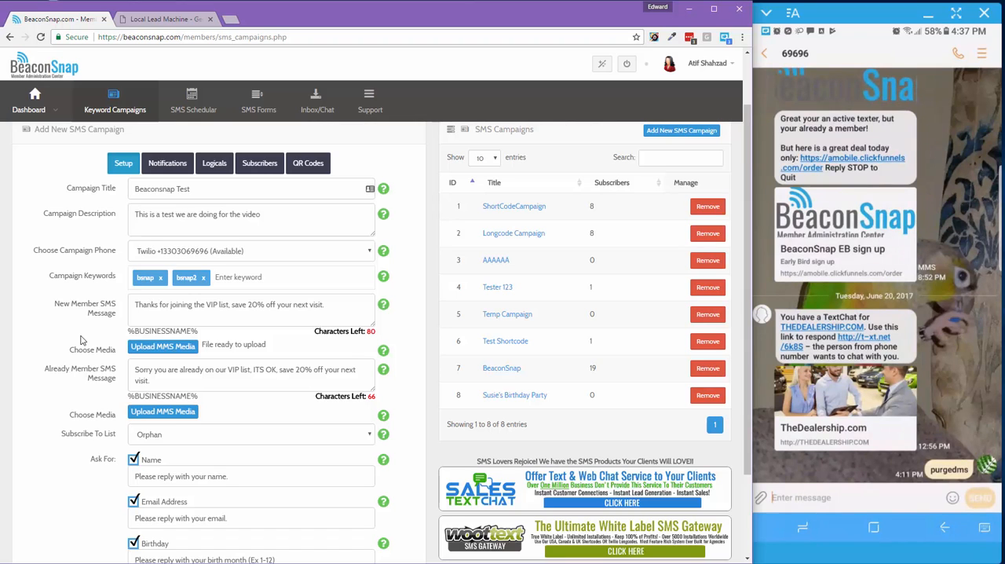
# Force the longcode compliance message for the campaign and save the SMS campaign
pyautogui.scroll(-2, 80, 339)
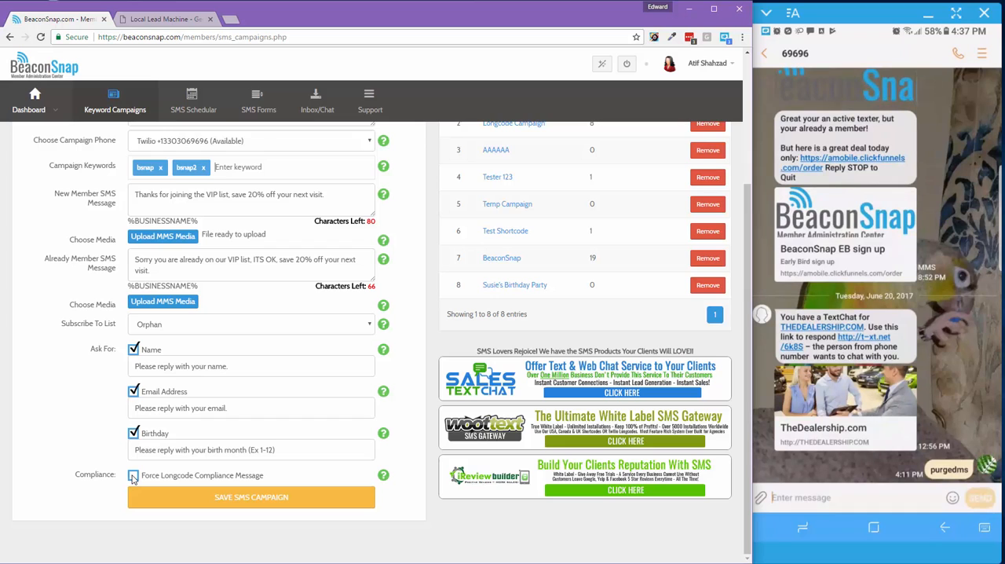
pyautogui.scroll(1, 86, 393)
pyautogui.scroll(1, 87, 393)
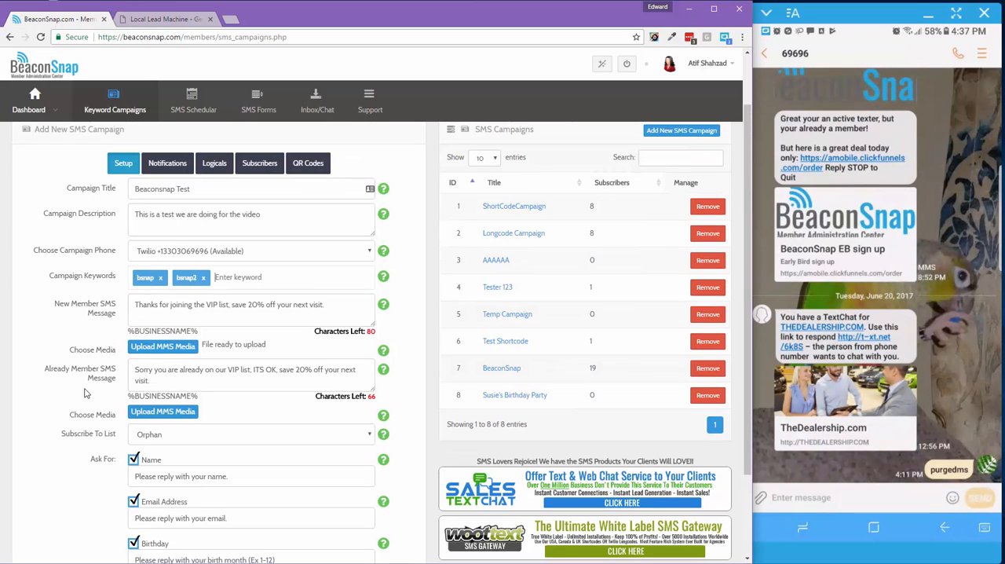
pyautogui.scroll(-2, 87, 393)
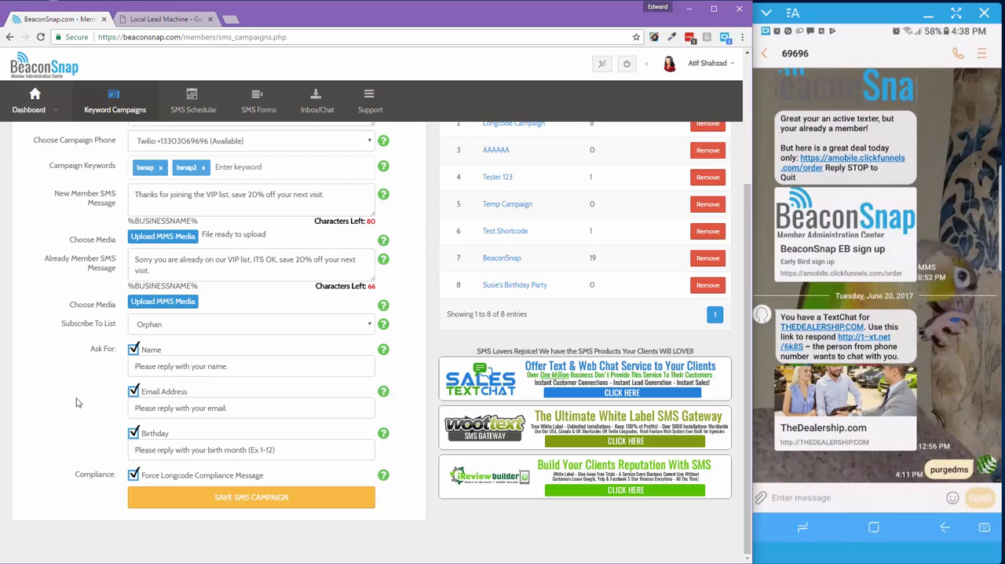
pyautogui.scroll(3, 77, 403)
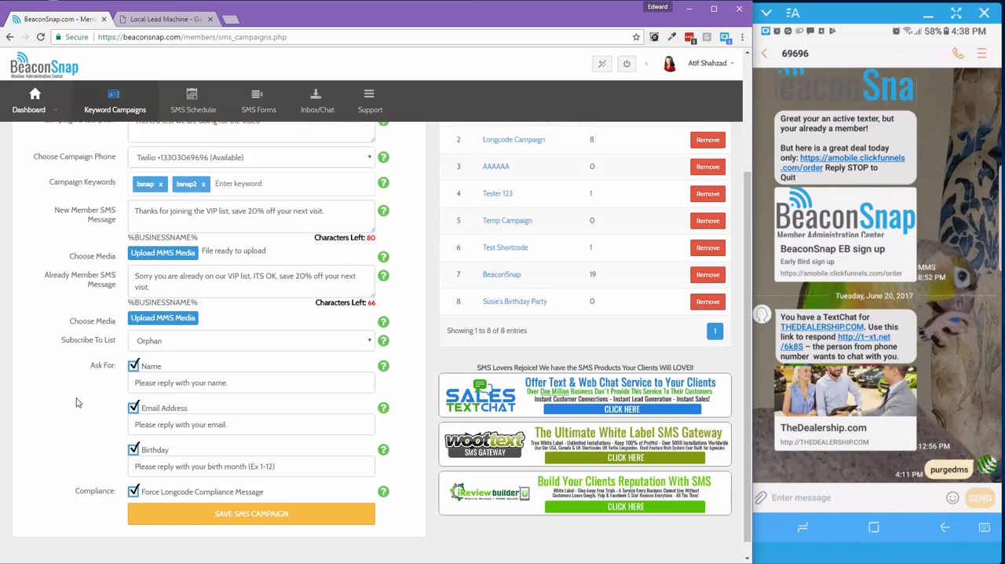
pyautogui.scroll(-3, 76, 403)
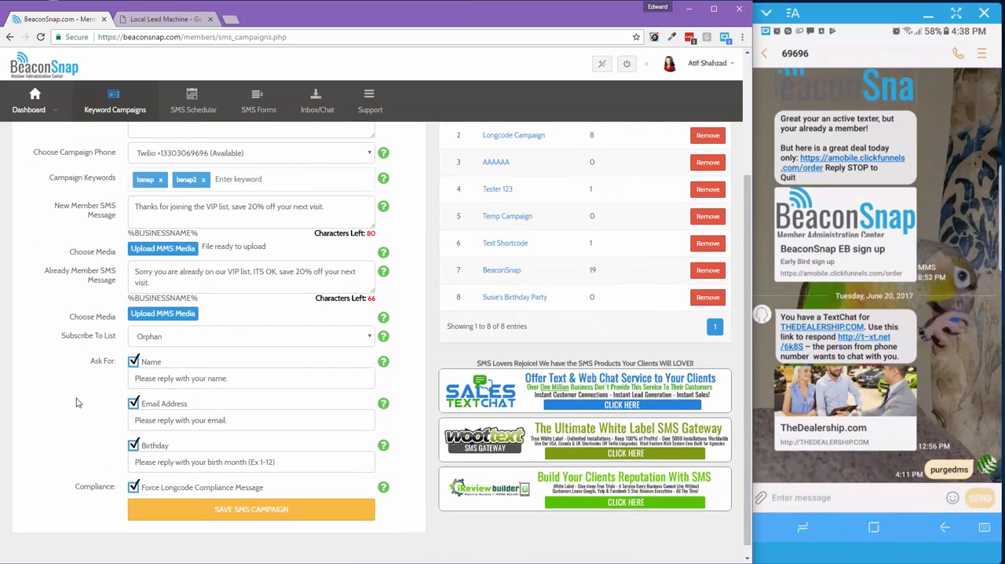
pyautogui.scroll(3, 76, 403)
pyautogui.scroll(-3, 76, 403)
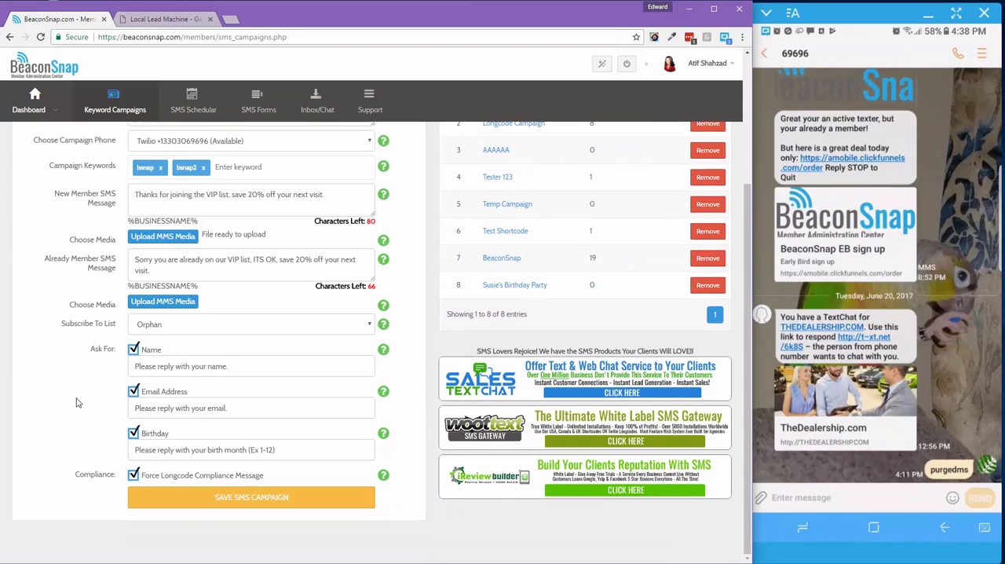
pyautogui.click(198, 507)
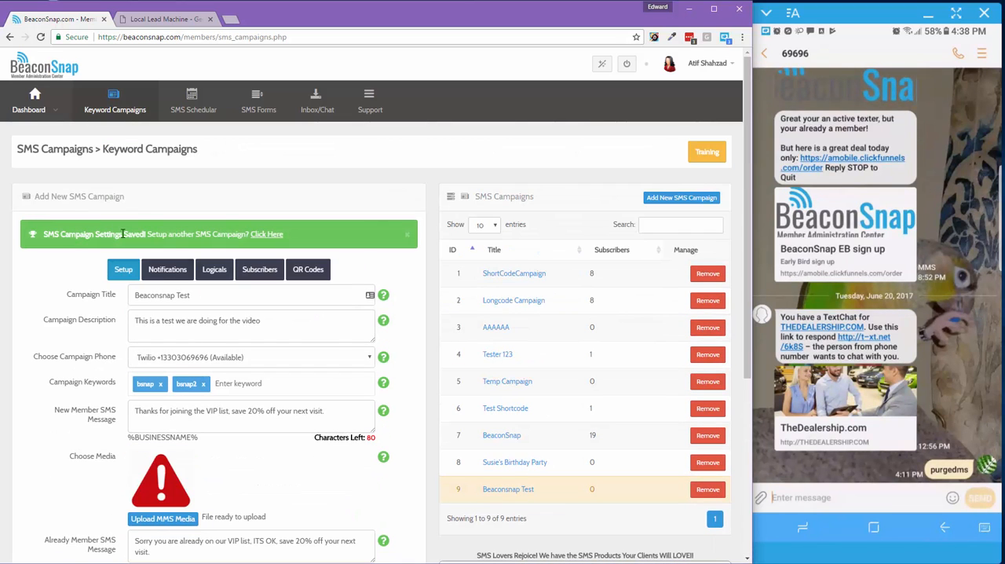
# Open the saved Beaconsnap Test campaign for editing and enable email notification on subscribe with the recipient's e-mail address
pyautogui.click(503, 490)
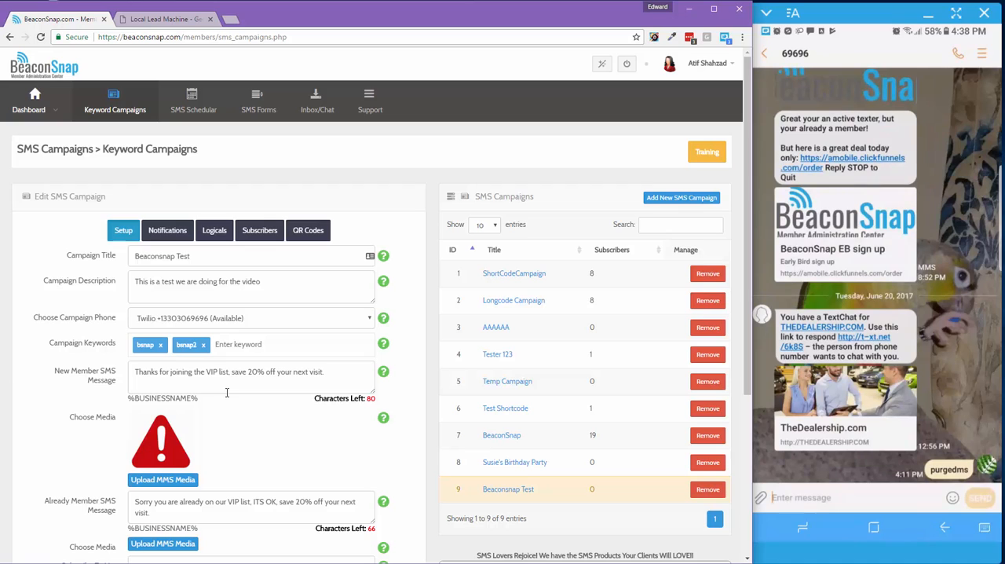
pyautogui.click(167, 232)
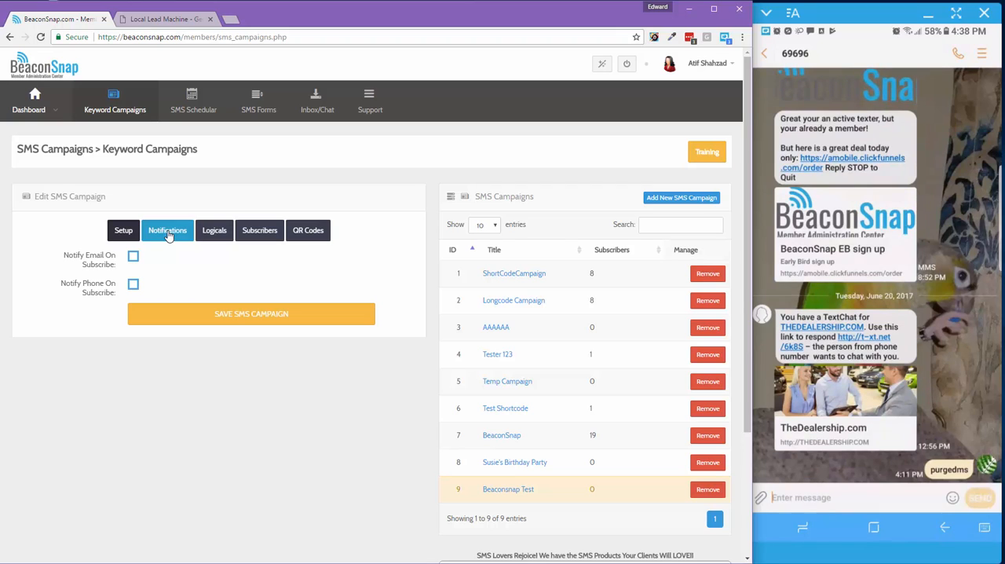
pyautogui.click(133, 255)
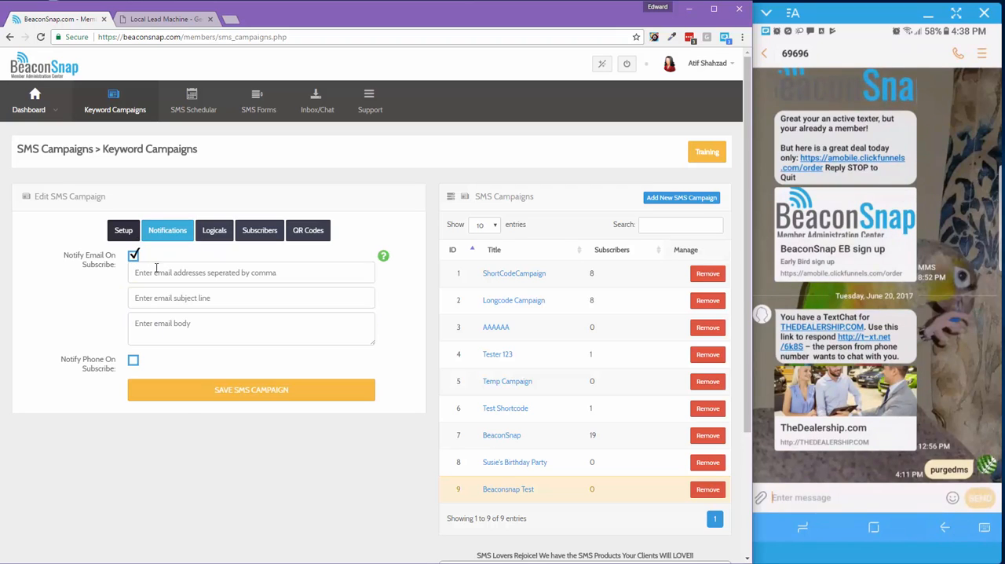
pyautogui.click(157, 271)
pyautogui.click(200, 272)
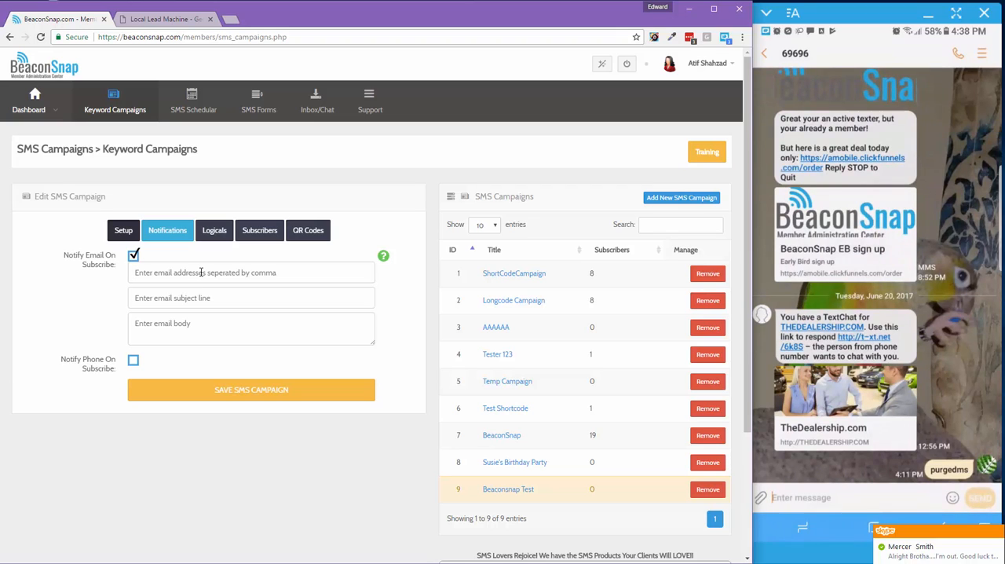
pyautogui.write('woottex')
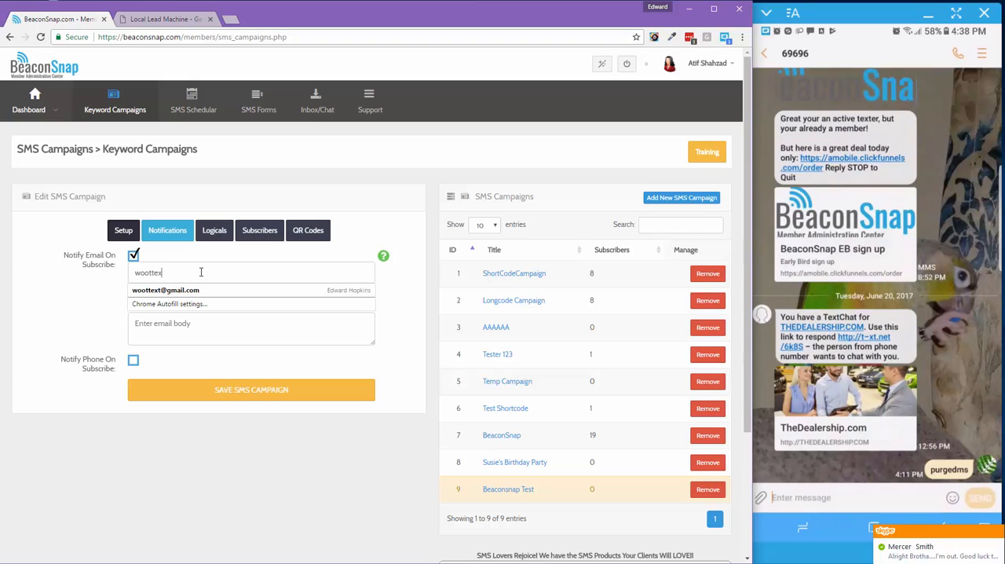
pyautogui.click(194, 290)
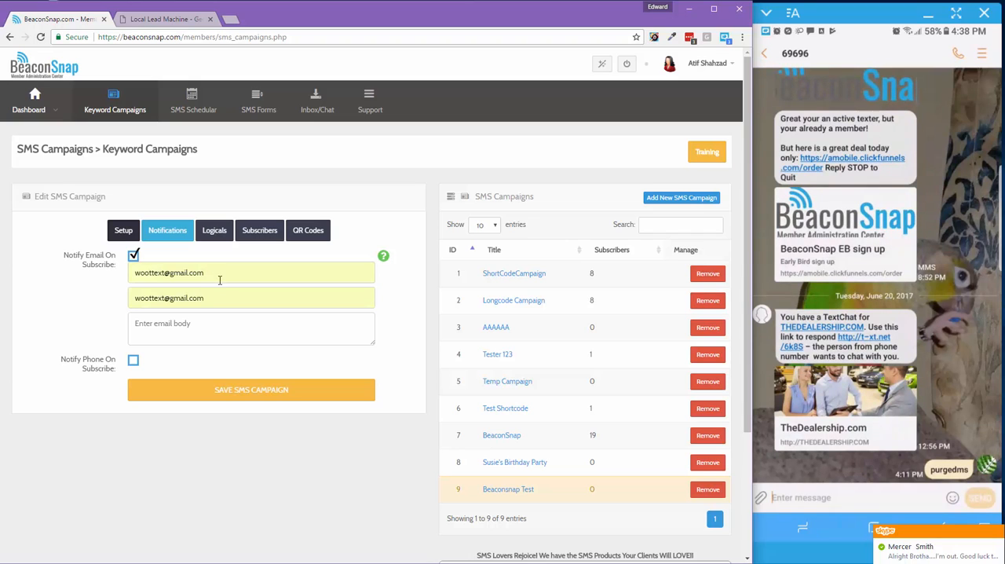
# Clear the autofilled notification email subject and re-enter the final letter of the recipient's e-mail address
pyautogui.moveTo(219, 299); pyautogui.dragTo(63, 297)
pyautogui.press('BackSpace')
pyautogui.click(226, 272)
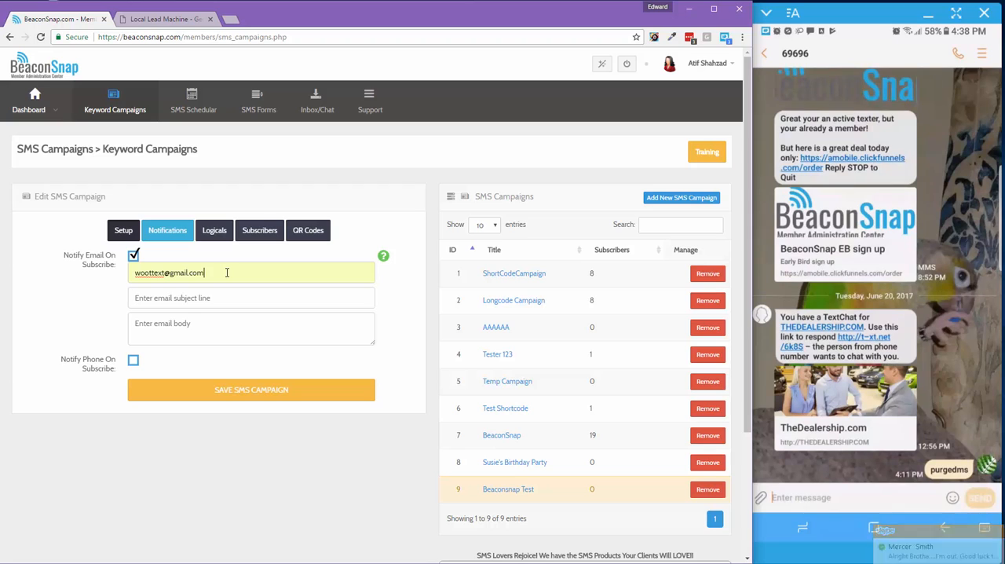
pyautogui.press('BackSpace')
pyautogui.write('m')
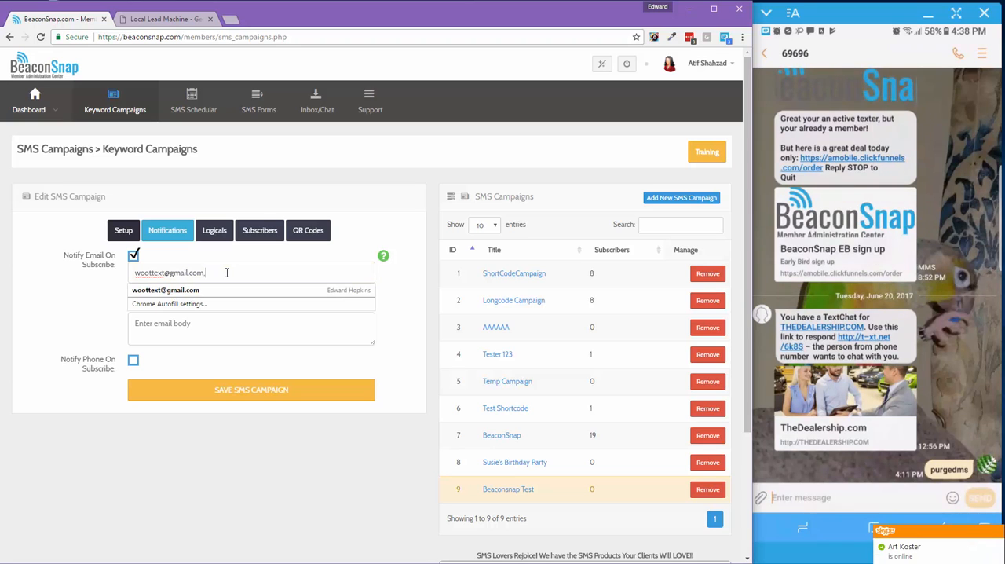
pyautogui.click(118, 277)
# Set the notification email subject to "We have a new subscriber" followed by the recipient's first name
pyautogui.click(147, 297)
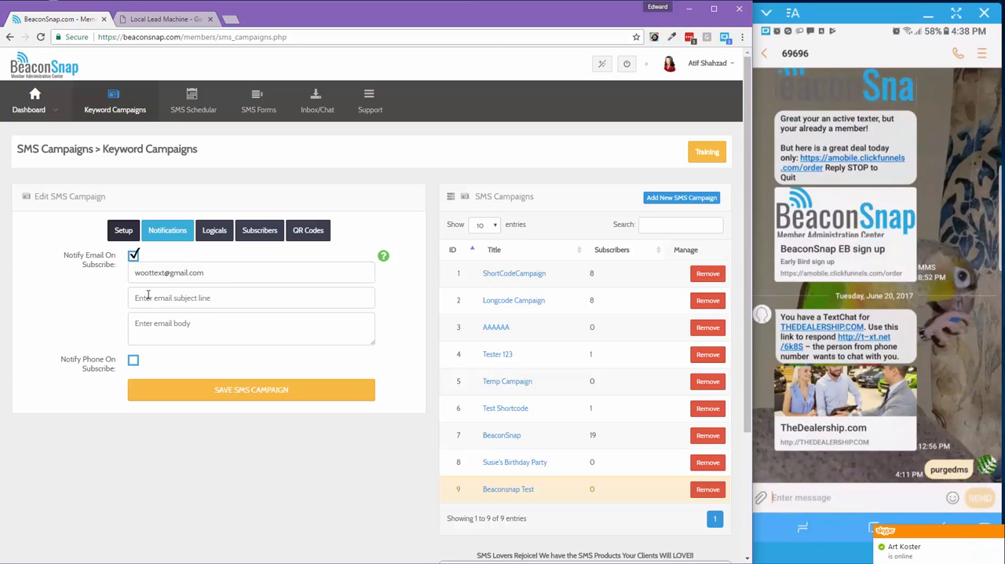
pyautogui.write('We have a new sub')
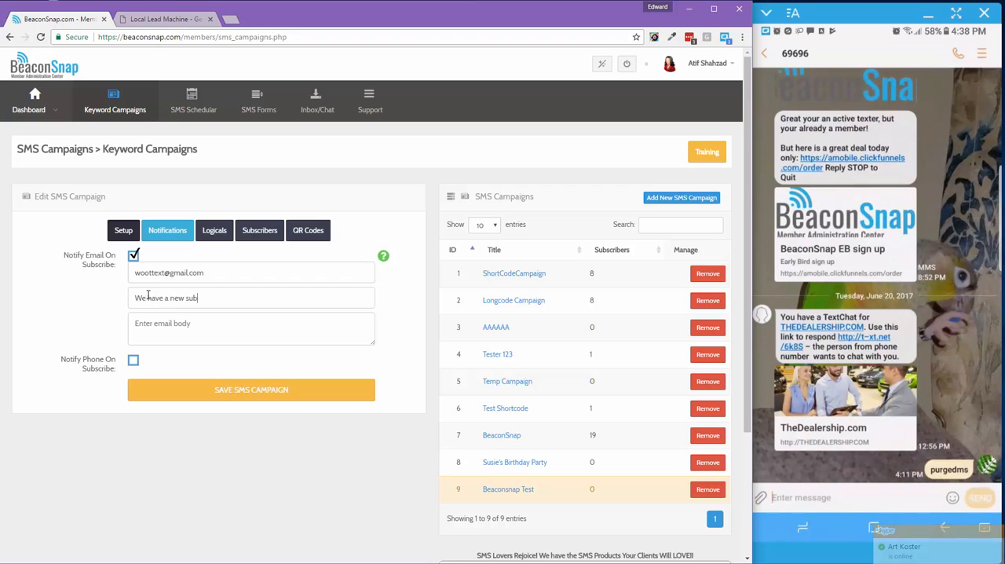
pyautogui.write('scriber Ed')
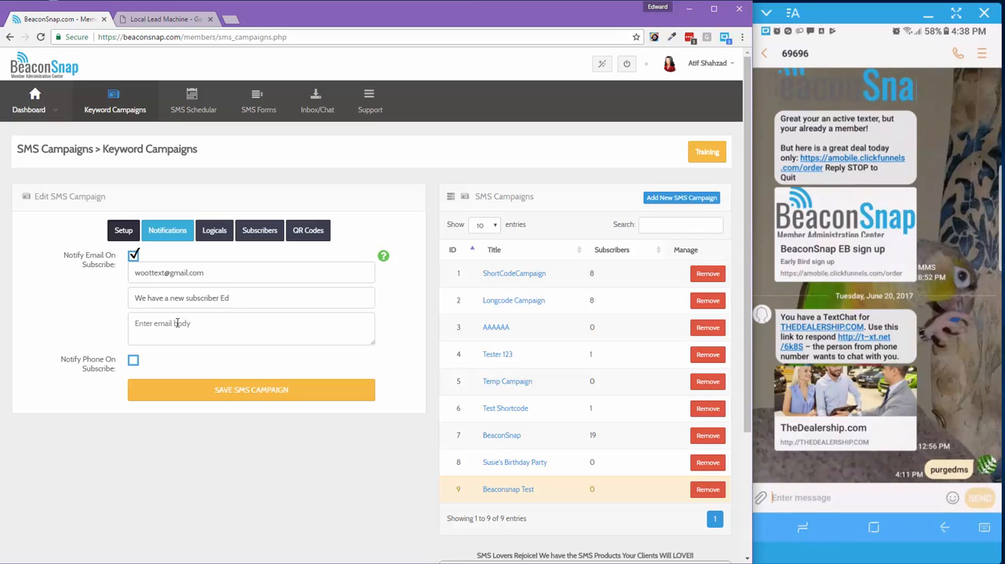
pyautogui.write('Please call the lead below.')
# Write "Please call the lead below." as the body of the notification email
pyautogui.moveTo(134, 322); pyautogui.dragTo(223, 322)
pyautogui.click(174, 331)
# Enable phone notification on subscribe and enter the recipient's phone number with the leading country code 1
pyautogui.click(133, 362)
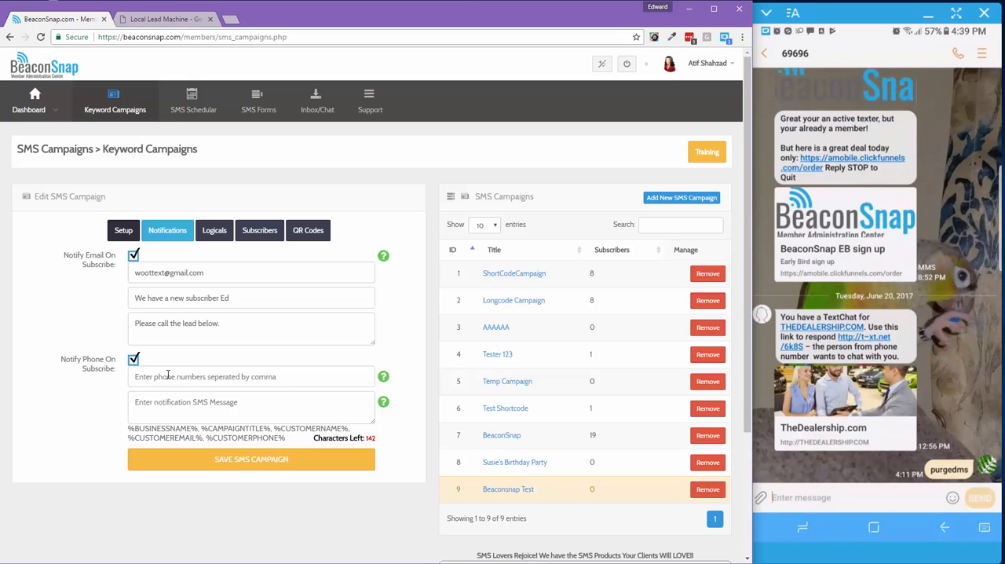
pyautogui.write('1671')
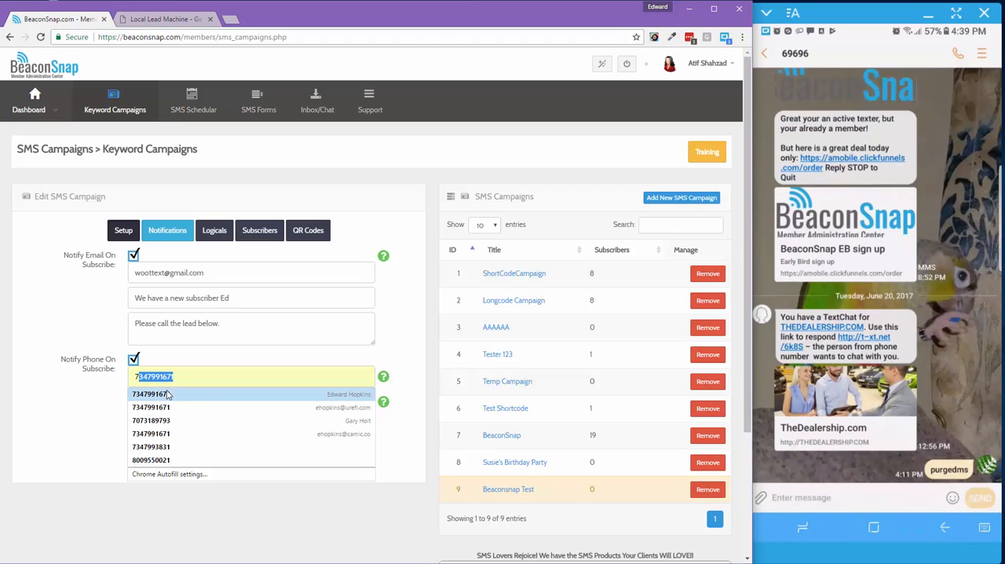
pyautogui.click(169, 393)
pyautogui.moveTo(176, 376); pyautogui.dragTo(163, 377)
pyautogui.press('Home')
pyautogui.write('1')
pyautogui.press('Home')
pyautogui.press('Delete')
pyautogui.write('1')
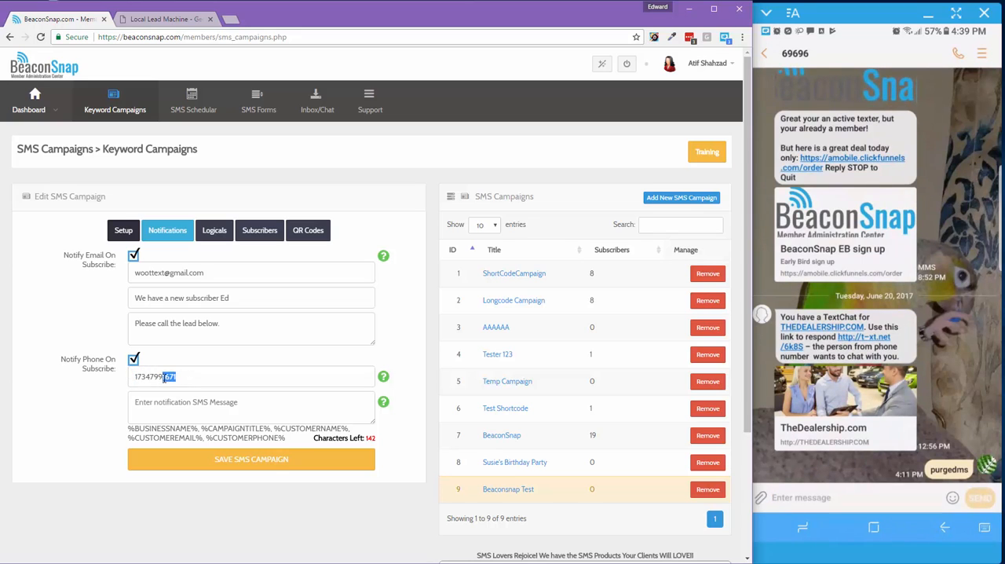
pyautogui.write('831')
# Complete the notification phone number and begin the notification SMS message with "NEW SUBSCRIBER FROM"
pyautogui.moveTo(129, 430); pyautogui.dragTo(285, 439)
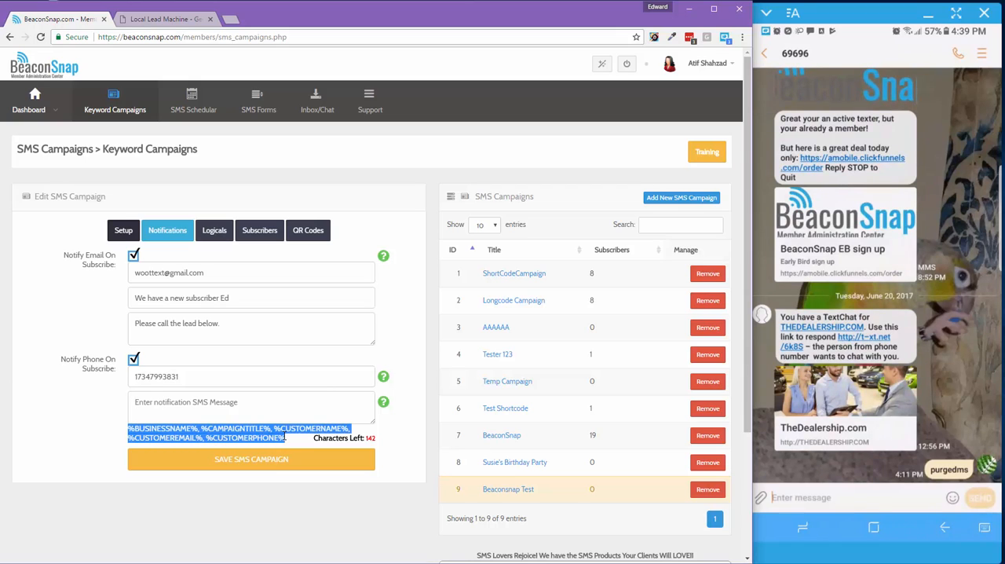
pyautogui.click(173, 397)
pyautogui.write('N')
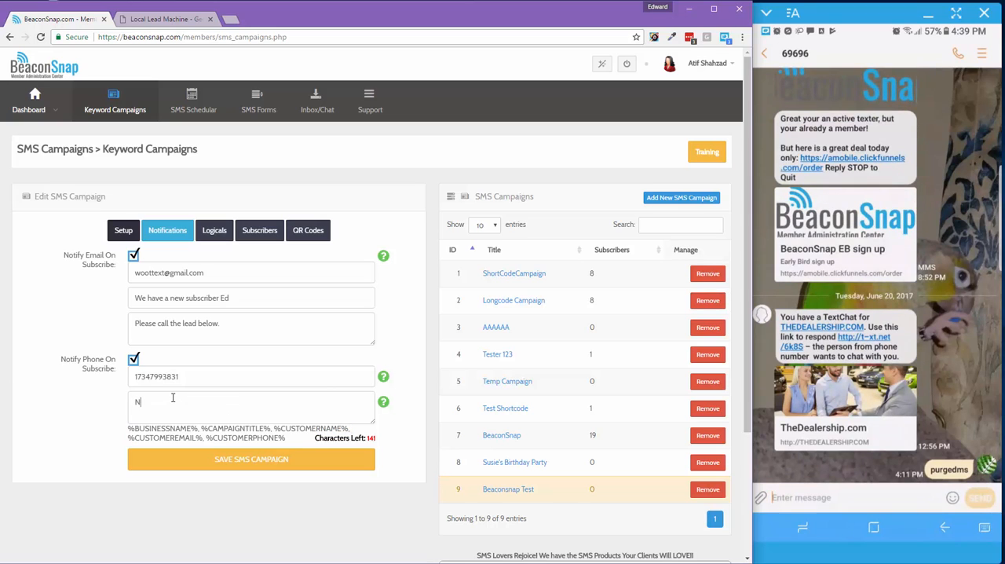
pyautogui.write('EW SUBSCRIBER')
pyautogui.write(':')
pyautogui.write('FROM')
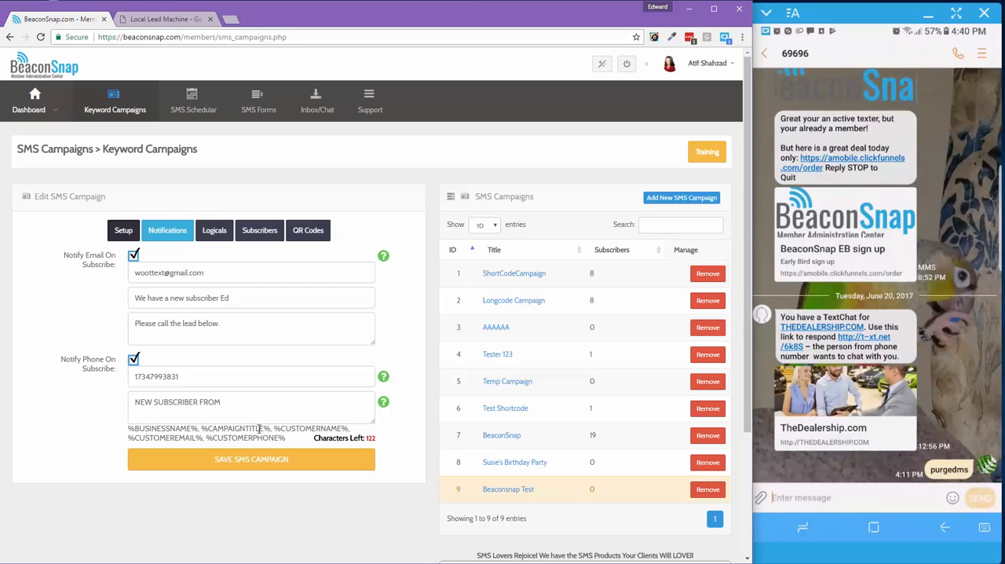
# Append the %CAMPAIGNTITLE% placeholder followed by a colon to the notification SMS message
pyautogui.moveTo(263, 429); pyautogui.dragTo(201, 429)
pyautogui.rightClick(201, 429)
pyautogui.click(226, 438)
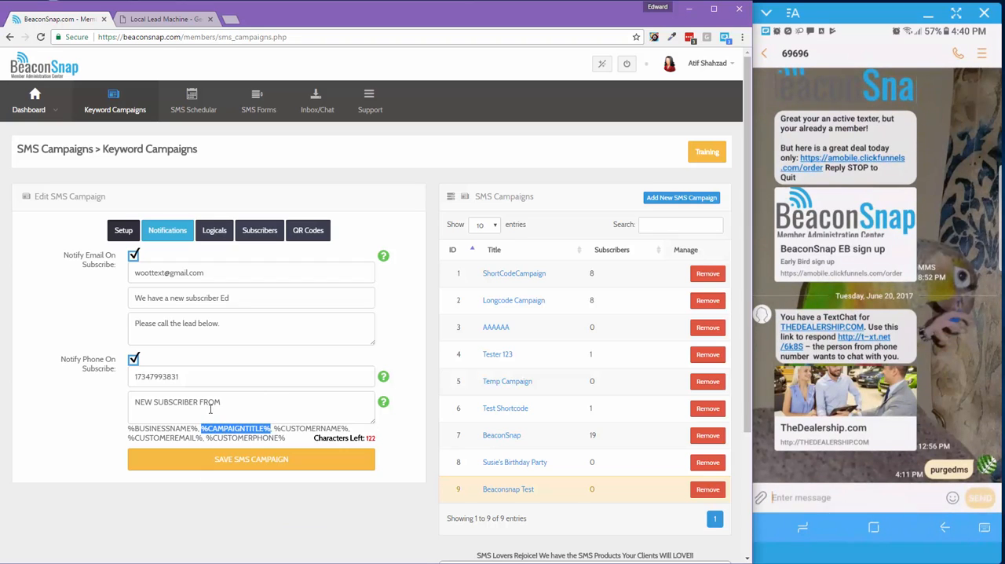
pyautogui.click(229, 402)
pyautogui.hotkey('ctrl', 'v')
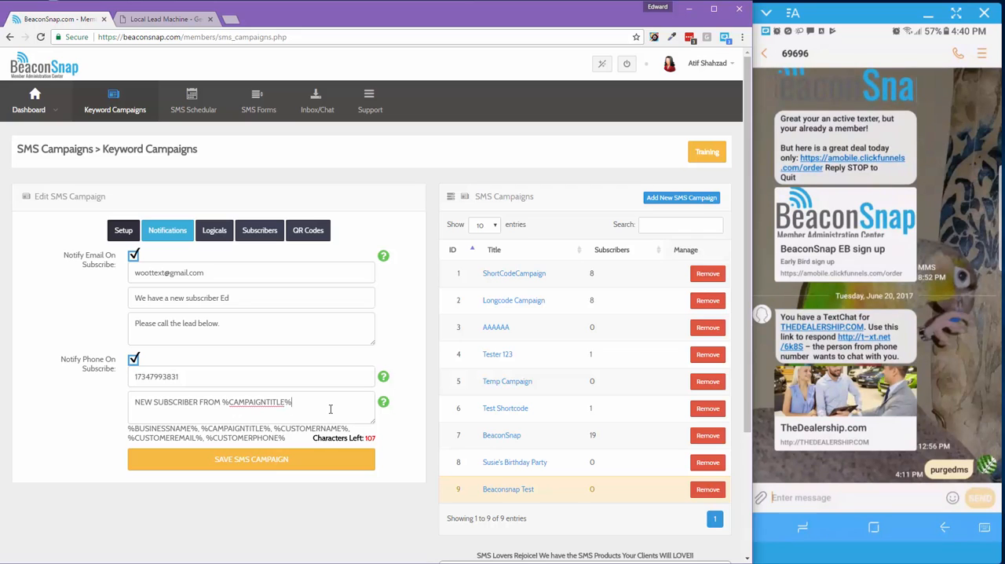
pyautogui.write(':')
# Append the %CUSTOMERNAME% placeholder and a slash separator to the notification SMS message
pyautogui.moveTo(349, 428); pyautogui.dragTo(274, 429)
pyautogui.rightClick(275, 428)
pyautogui.click(295, 437)
pyautogui.click(213, 418)
pyautogui.hotkey('ctrl', 'v')
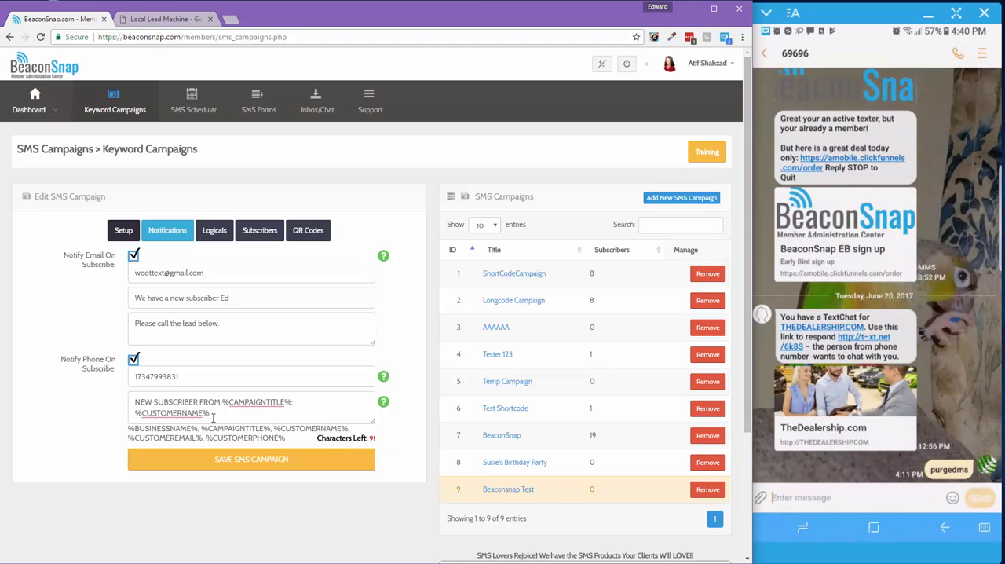
pyautogui.write('/')
# Append the %CUSTOMEREMAIL% placeholder and another slash separator to the notification SMS message
pyautogui.moveTo(203, 438); pyautogui.dragTo(128, 437)
pyautogui.rightClick(128, 437)
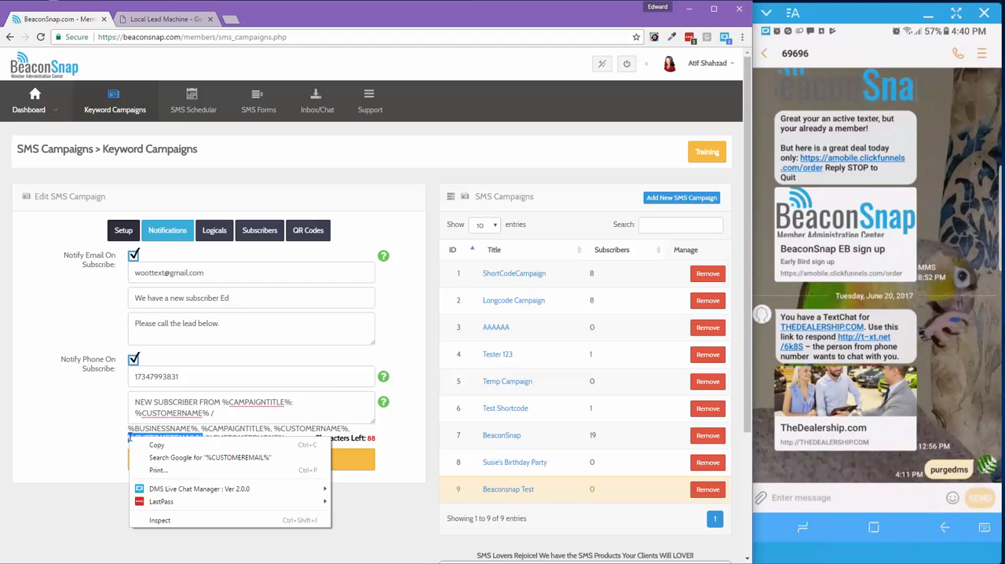
pyautogui.click(156, 445)
pyautogui.click(224, 412)
pyautogui.hotkey('ctrl', 'v')
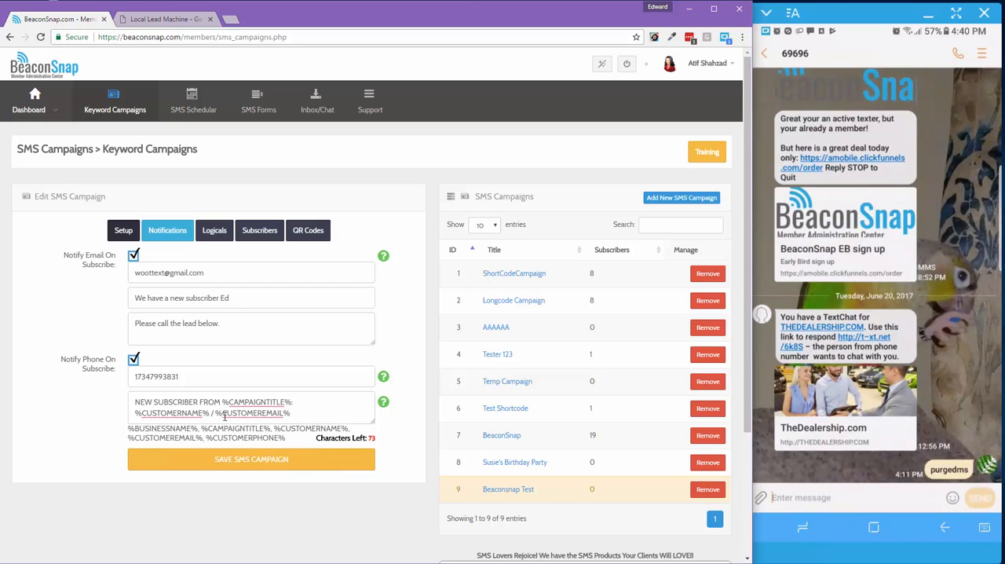
pyautogui.write('/')
# End the notification SMS message with the %CUSTOMERPHONE% placeholder and save the SMS campaign
pyautogui.moveTo(286, 438); pyautogui.dragTo(206, 437)
pyautogui.rightClick(207, 437)
pyautogui.click(224, 447)
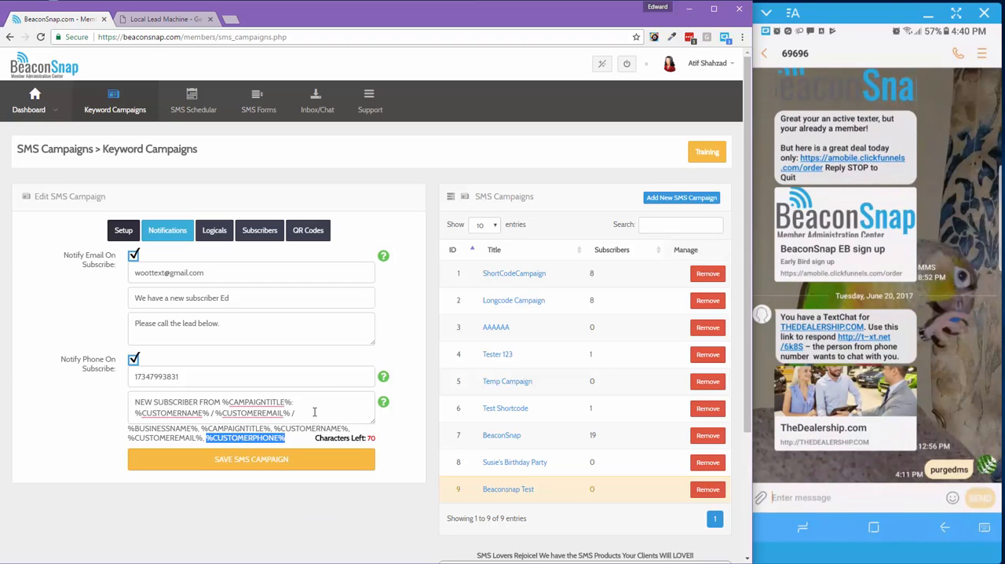
pyautogui.click(312, 412)
pyautogui.hotkey('ctrl', 'v')
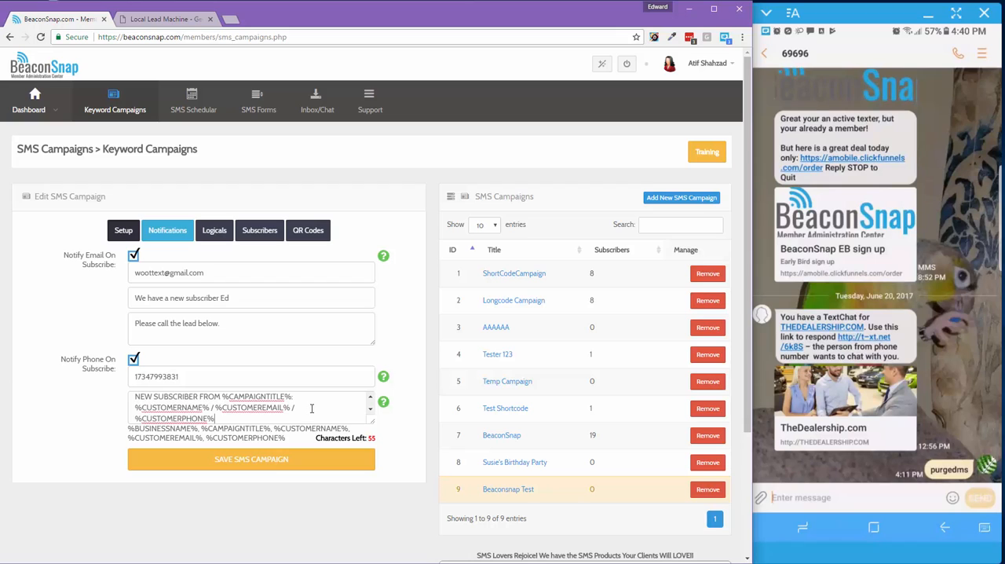
pyautogui.click(215, 462)
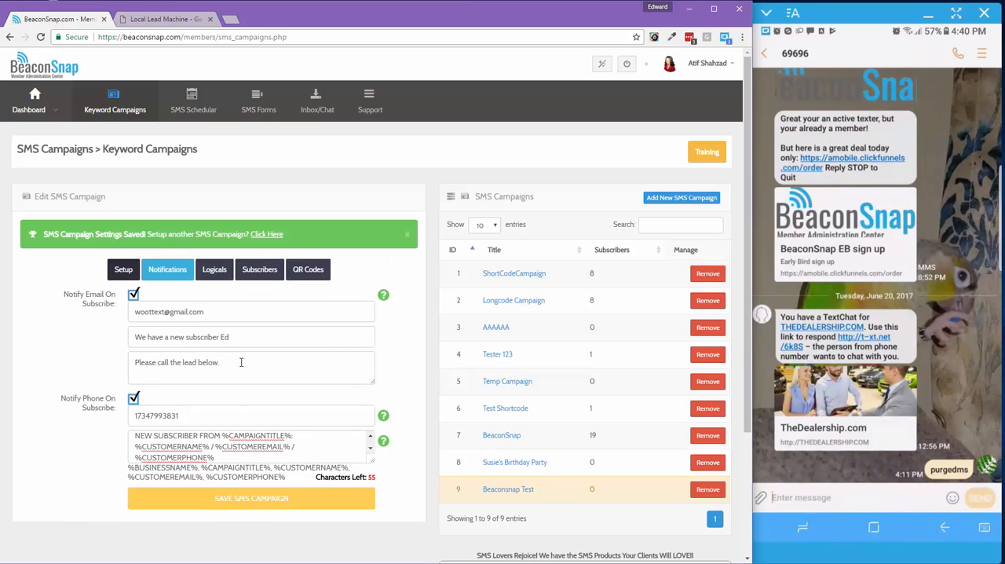
# Reopen the Beaconsnap Test campaign and review its setup and notification settings
pyautogui.click(497, 491)
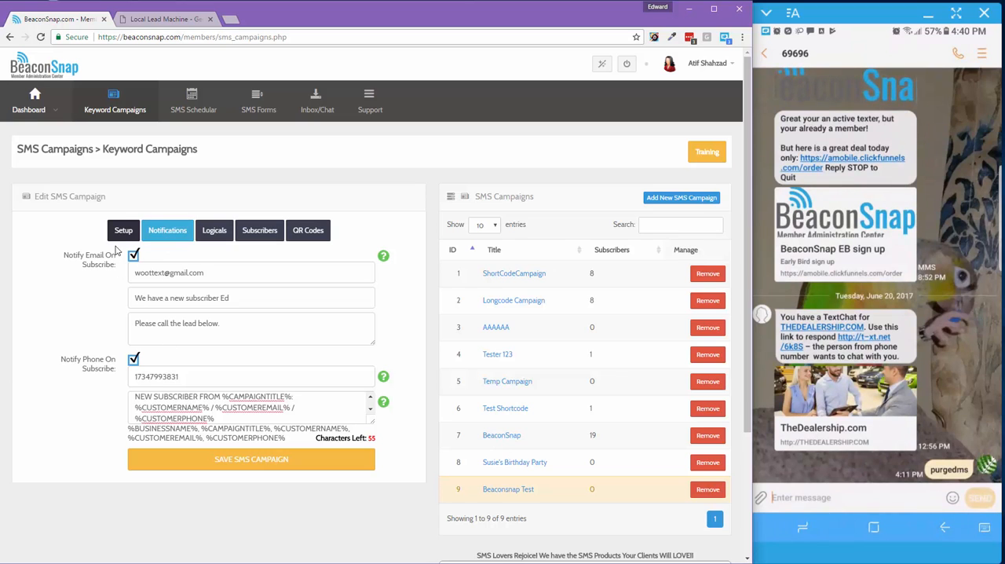
pyautogui.click(119, 233)
pyautogui.click(168, 232)
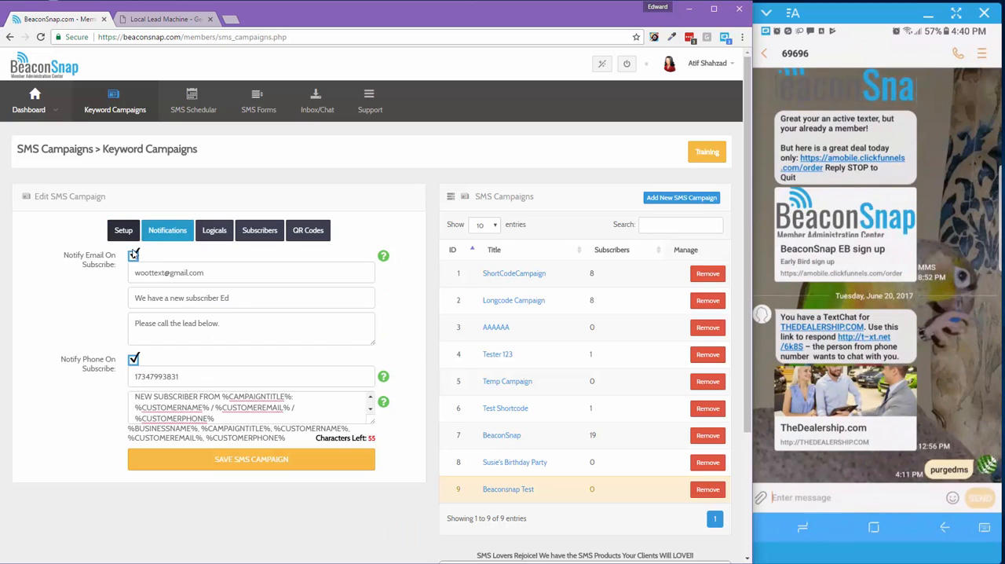
# Open the campaign's logicals and set the keyword reply of the first logical to deal99
pyautogui.click(217, 233)
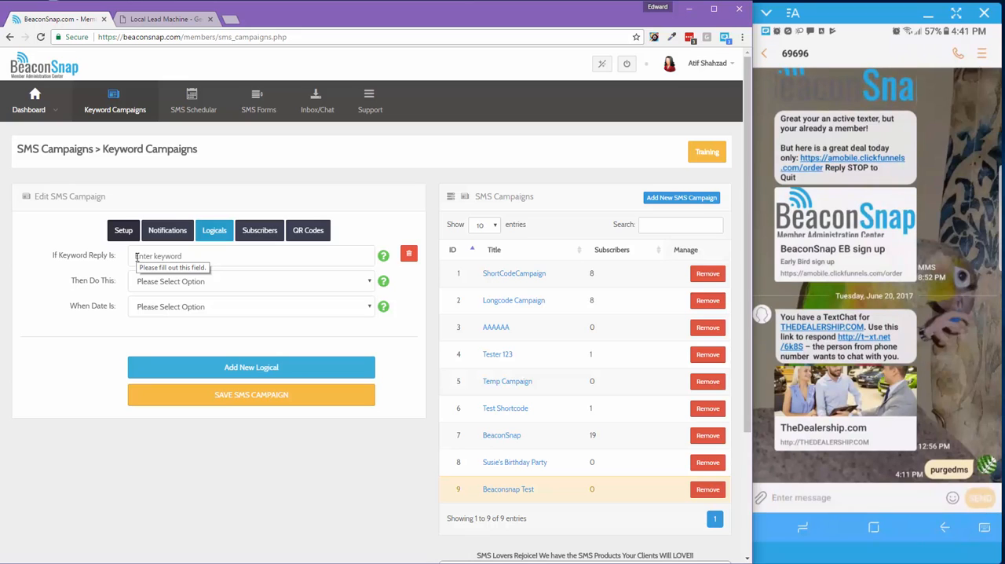
pyautogui.click(136, 256)
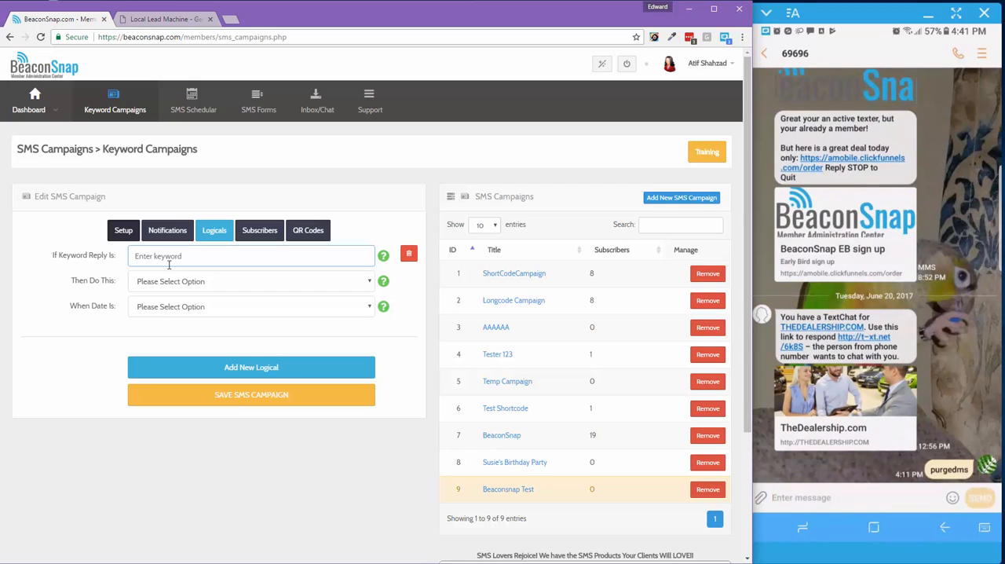
pyautogui.click(148, 259)
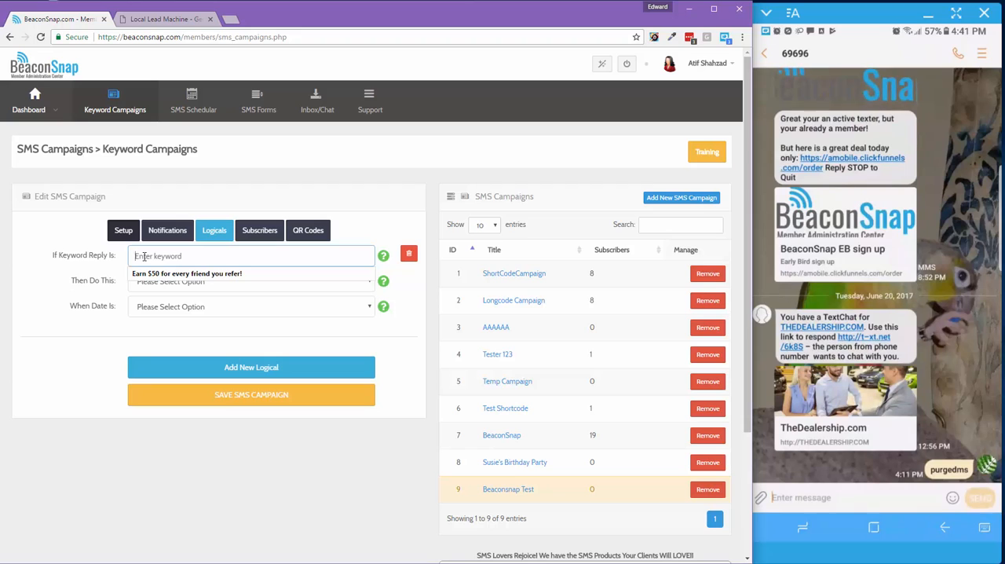
pyautogui.write('deal99')
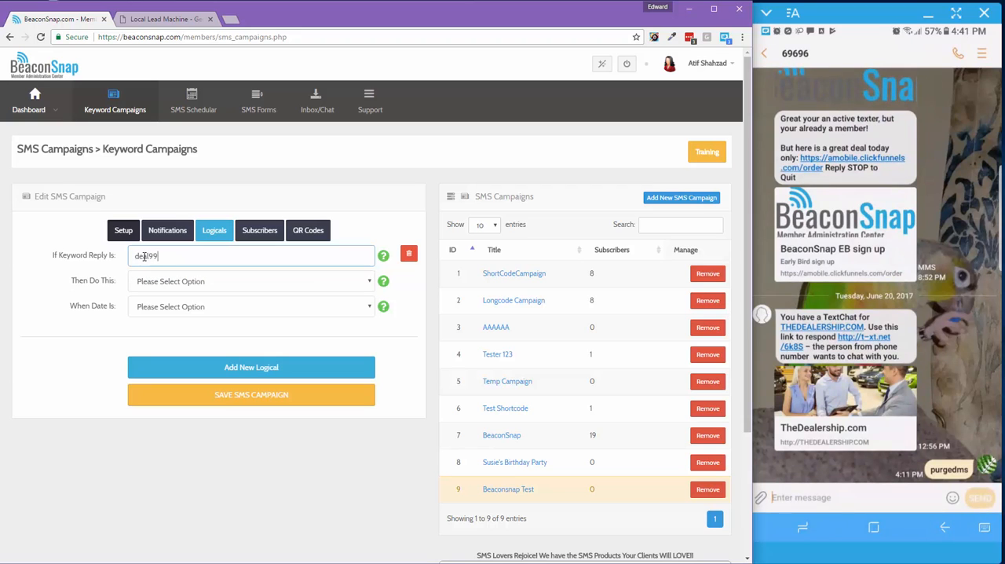
# Make the deal99 logical send an SMS with the text "Congrats, save 50% off todays visit."
pyautogui.click(167, 283)
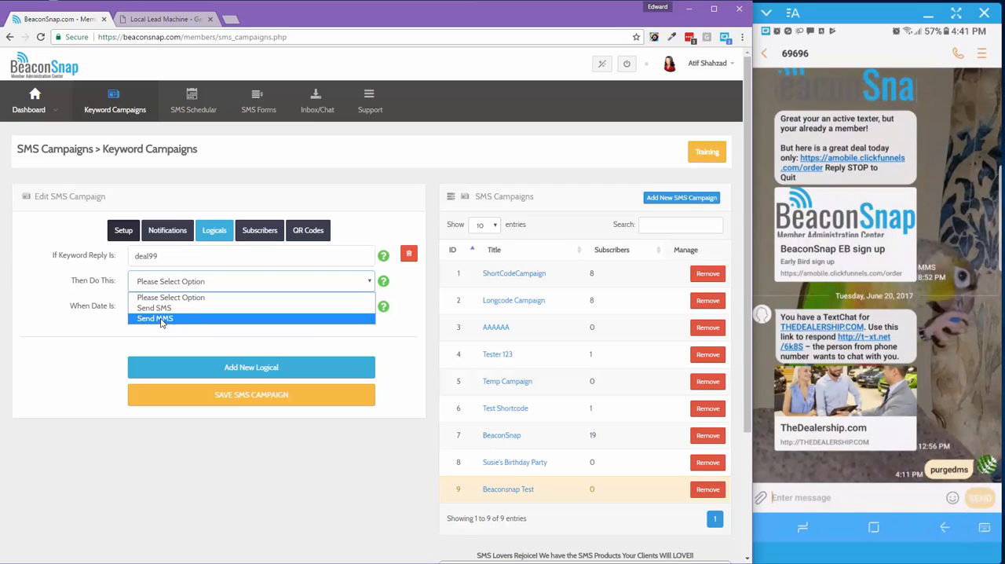
pyautogui.click(151, 308)
pyautogui.click(149, 306)
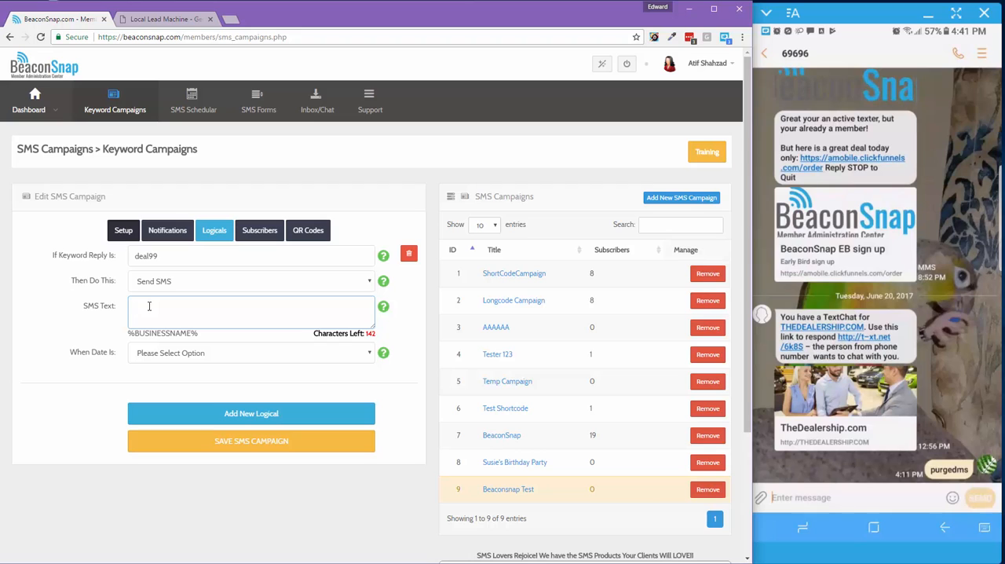
pyautogui.write('Congrats, save 50% off todays visit.')
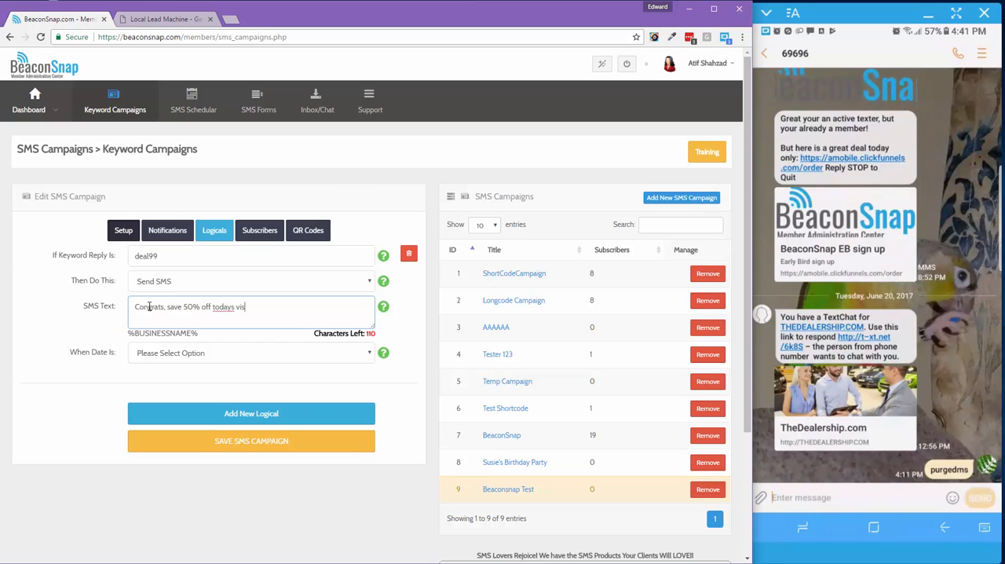
# Set the logical's date condition to Before 06/23/2017
pyautogui.click(89, 346)
pyautogui.click(162, 356)
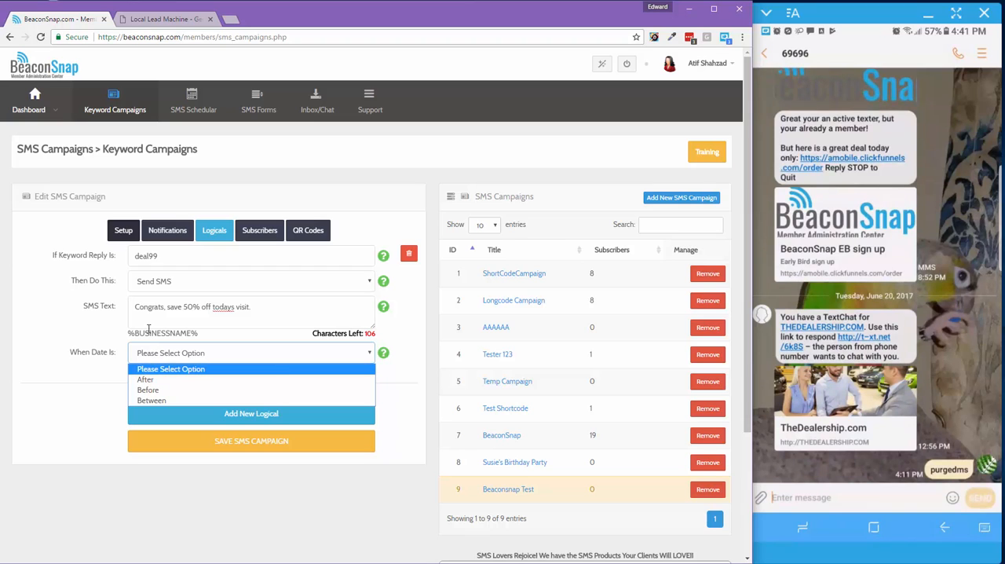
pyautogui.click(150, 391)
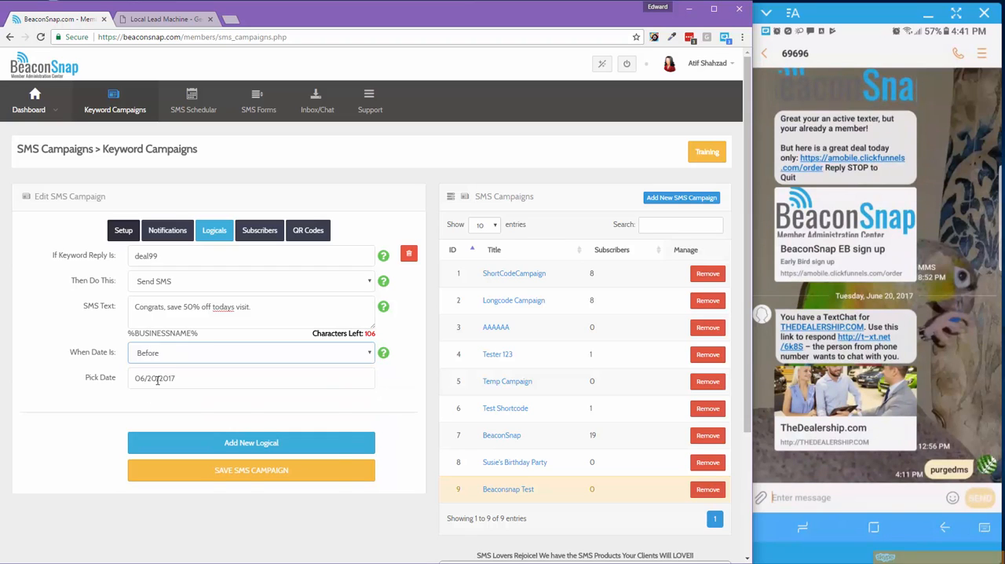
pyautogui.click(156, 378)
pyautogui.click(231, 511)
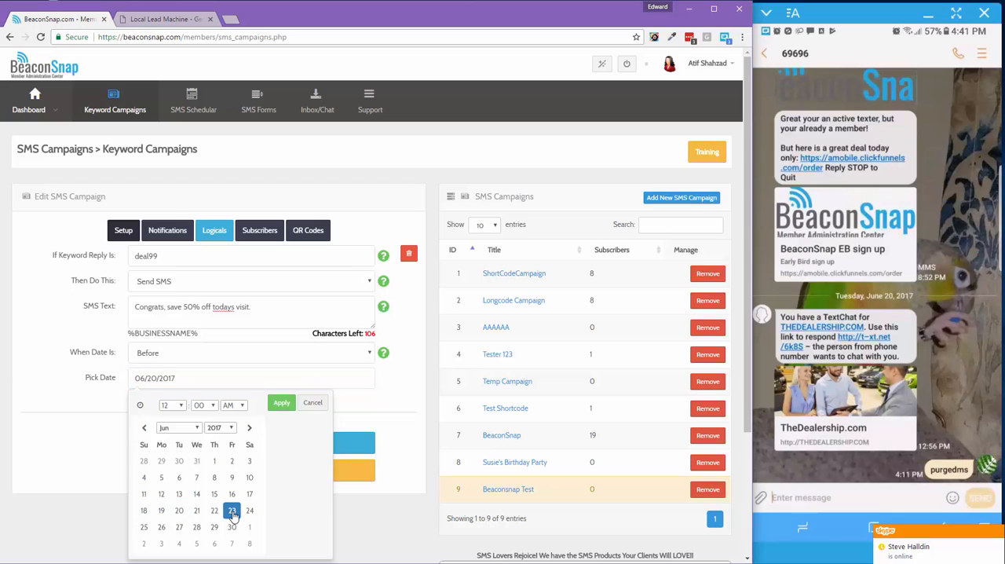
pyautogui.click(275, 404)
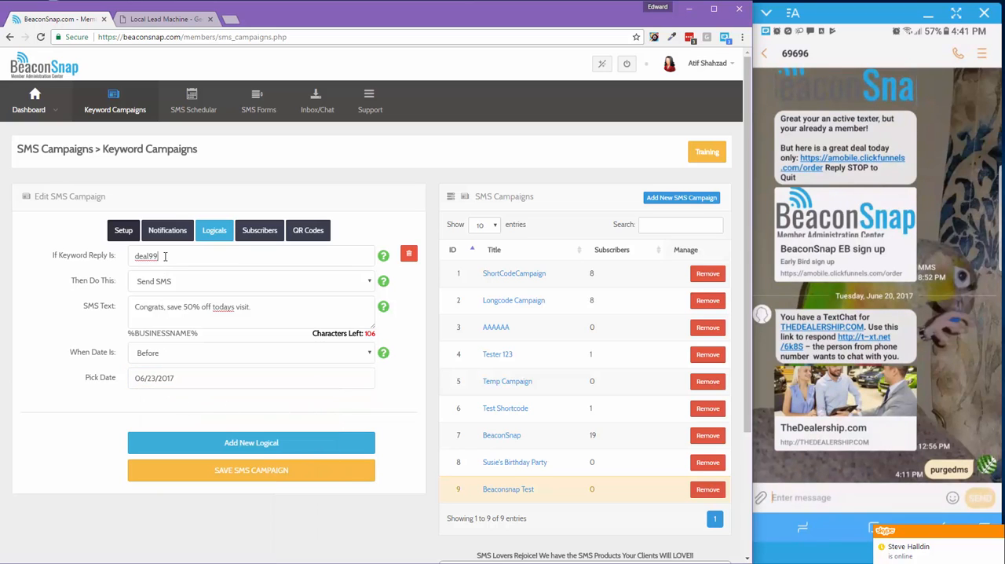
pyautogui.moveTo(165, 256); pyautogui.dragTo(132, 256)
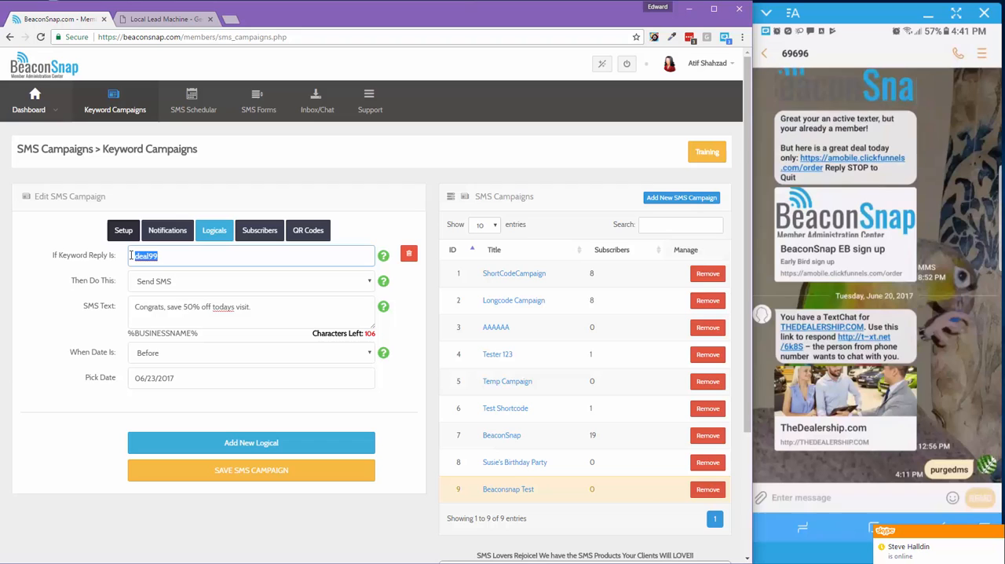
pyautogui.click(143, 398)
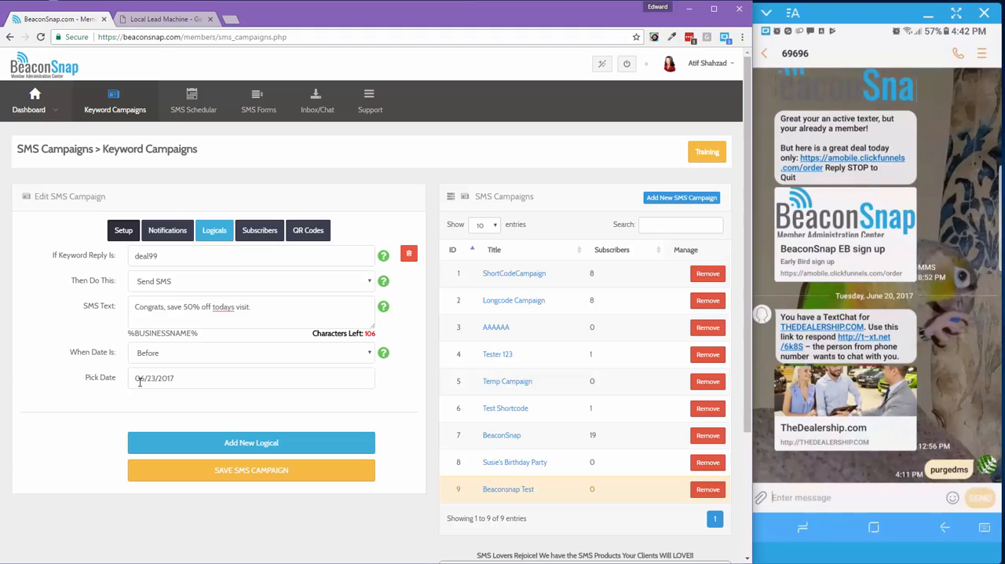
pyautogui.tripleClick(230, 308)
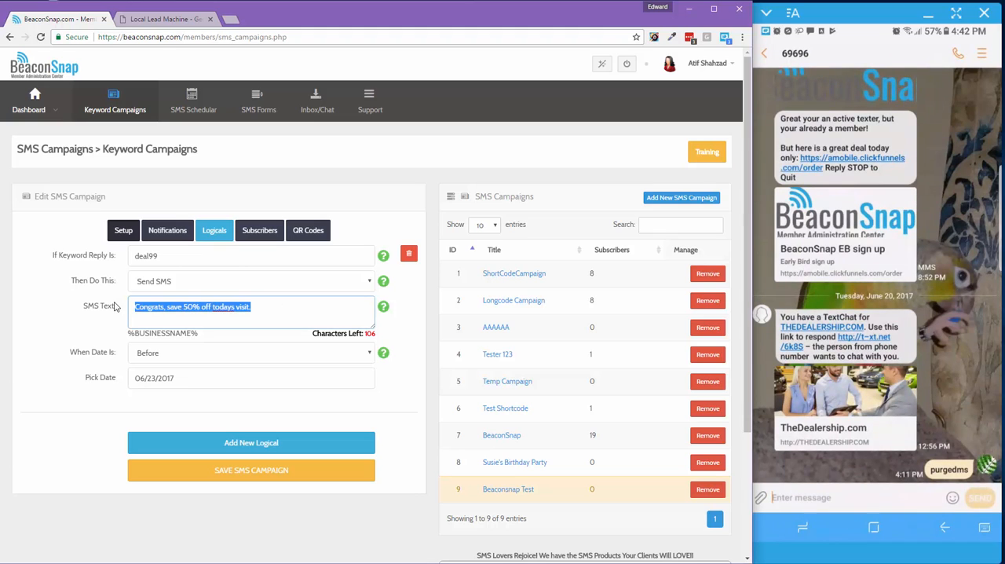
pyautogui.click(208, 308)
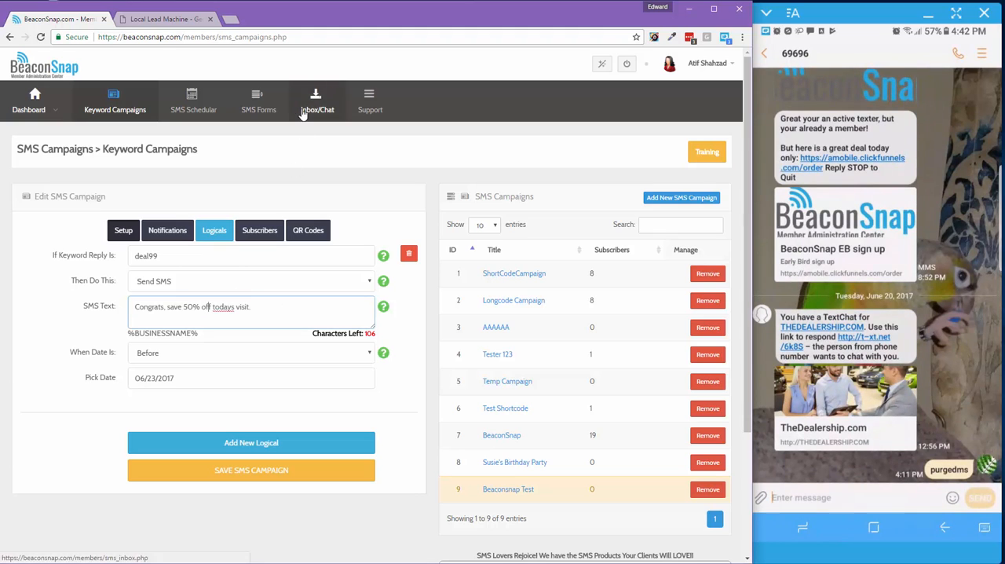
pyautogui.click(75, 336)
# Add two blank logicals below the deal99 logical and delete both of them
pyautogui.click(206, 444)
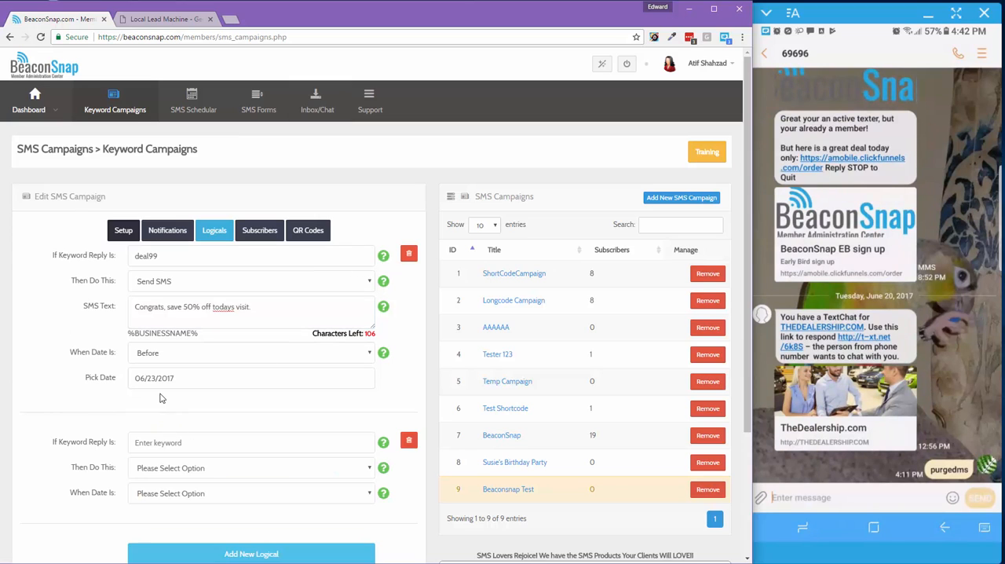
pyautogui.scroll(-2, 161, 397)
pyautogui.click(174, 399)
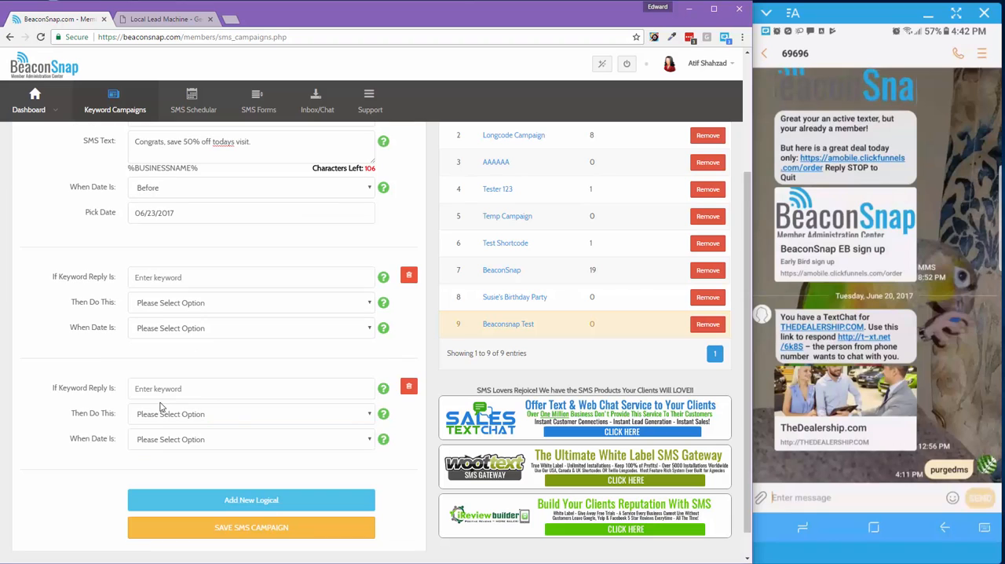
pyautogui.click(408, 386)
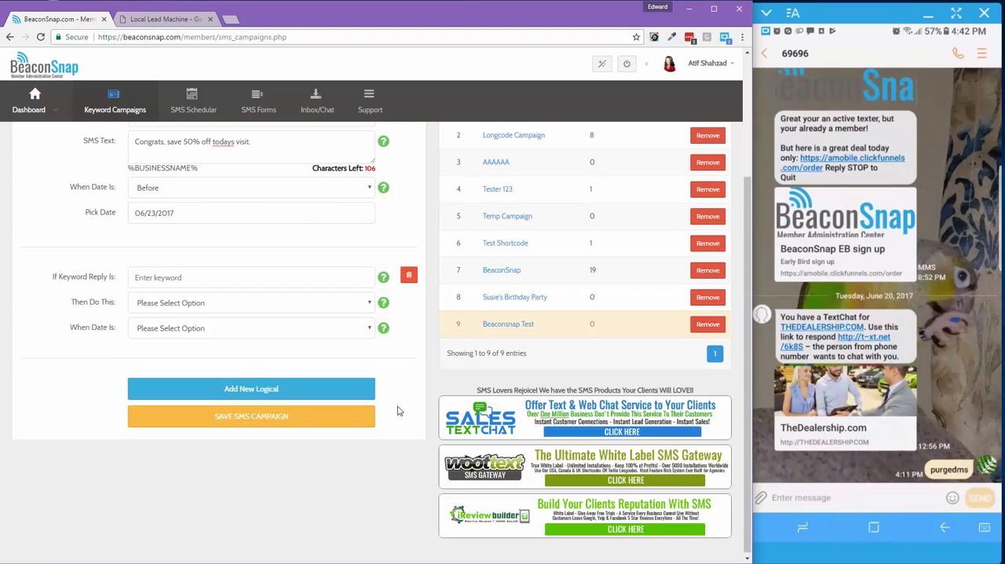
pyautogui.click(409, 274)
pyautogui.scroll(2, 333, 322)
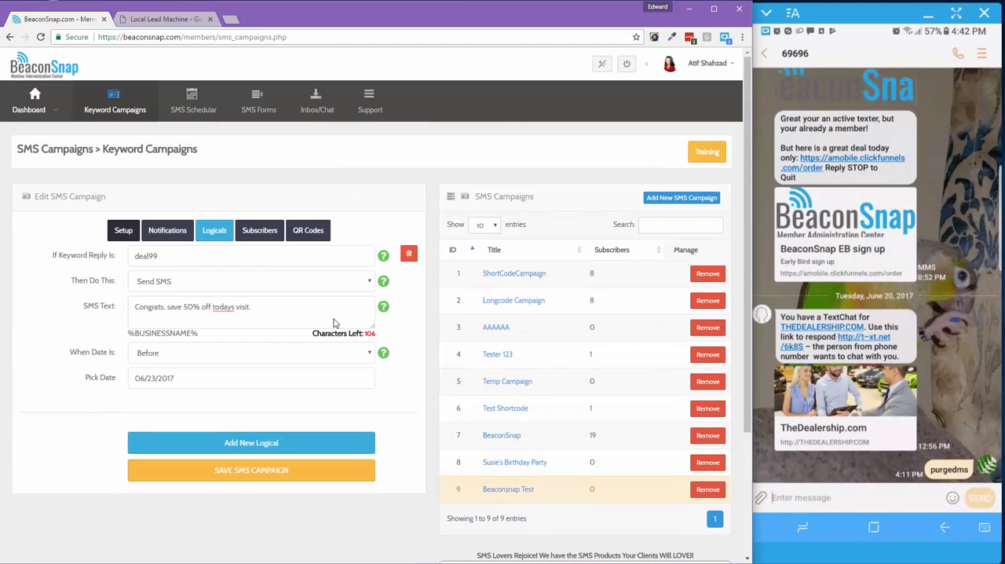
# Save the SMS campaign with its deal99 logical and check its QR codes and setup details
pyautogui.click(233, 476)
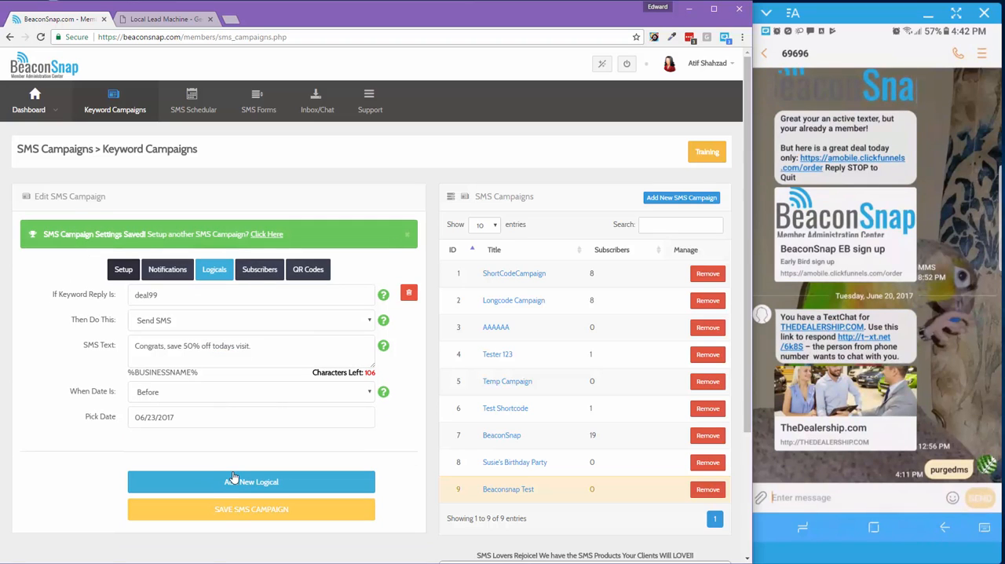
pyautogui.click(316, 272)
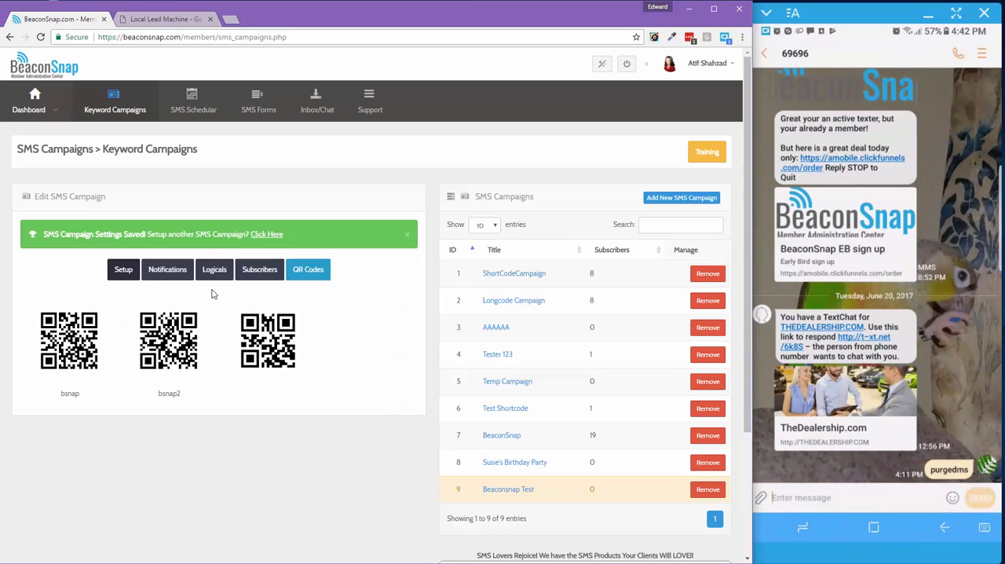
pyautogui.click(126, 269)
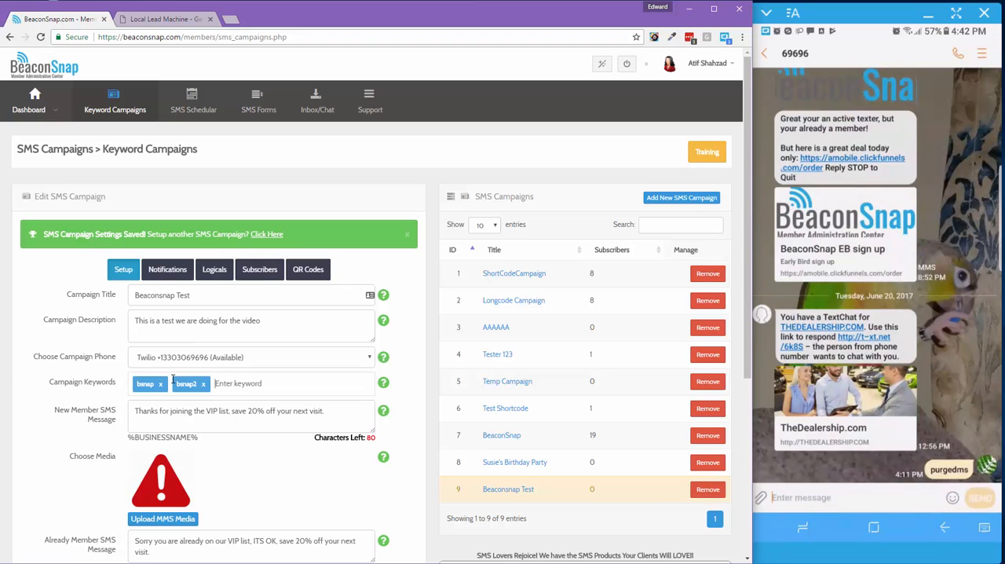
# Review the deal99 logical and the campaign's QR codes, and return to the campaign setup
pyautogui.click(213, 270)
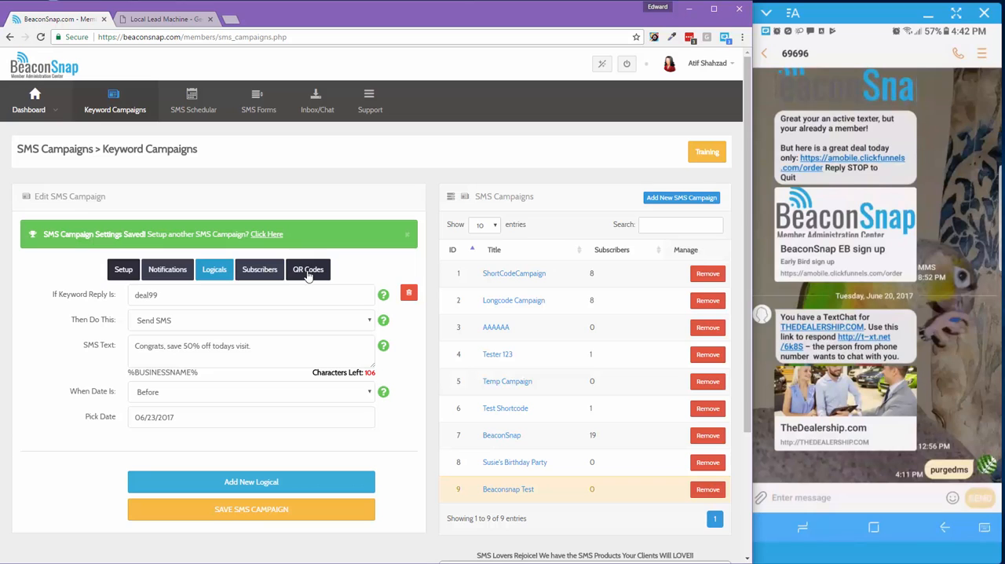
pyautogui.click(494, 492)
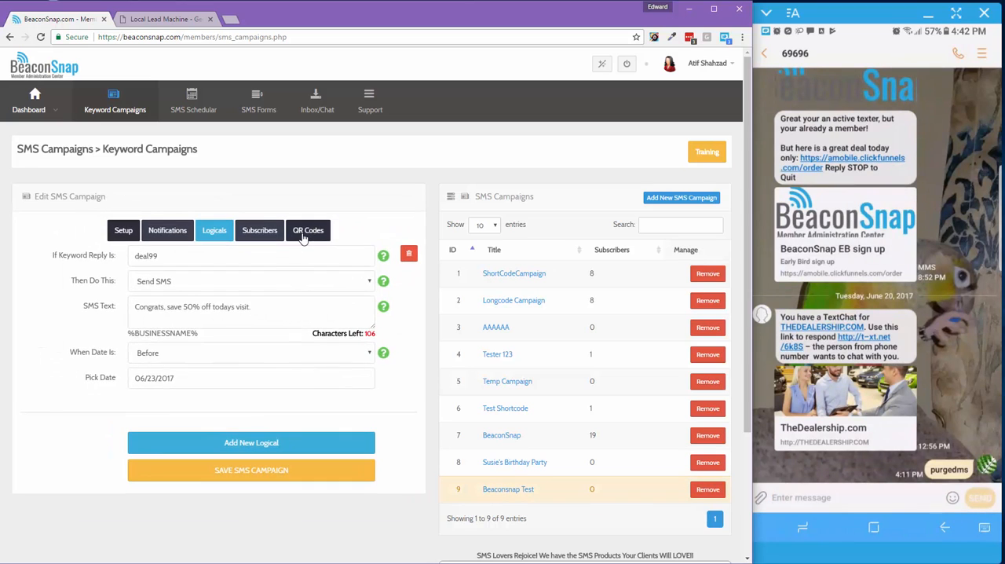
pyautogui.click(304, 236)
pyautogui.moveTo(301, 369)
pyautogui.mouseDown()
pyautogui.moveTo(161, 357)
pyautogui.moveTo(45, 289)
pyautogui.moveTo(55, 349)
pyautogui.moveTo(300, 352)
pyautogui.mouseUp()
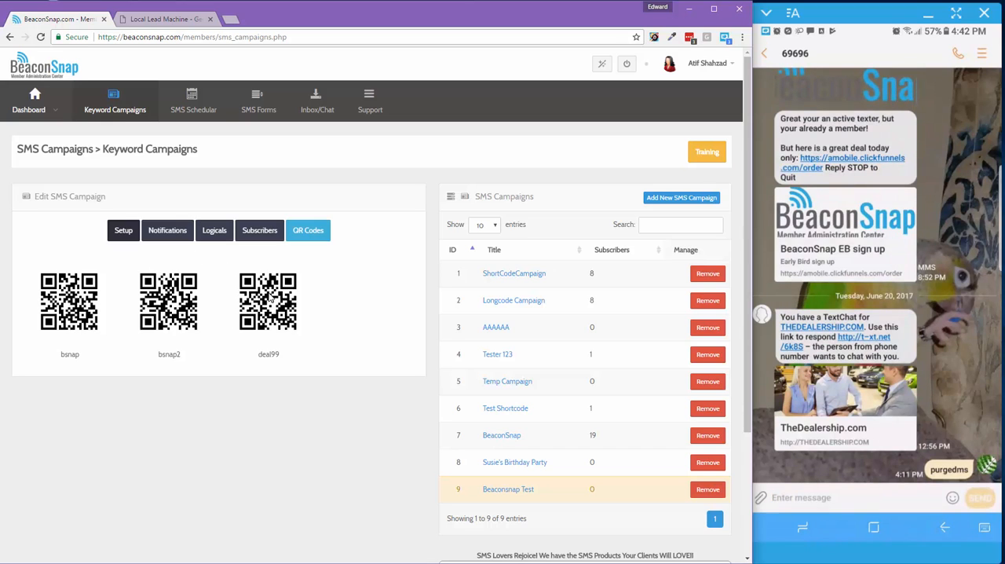
pyautogui.rightClick(269, 294)
pyautogui.click(299, 316)
pyautogui.click(472, 280)
pyautogui.click(124, 235)
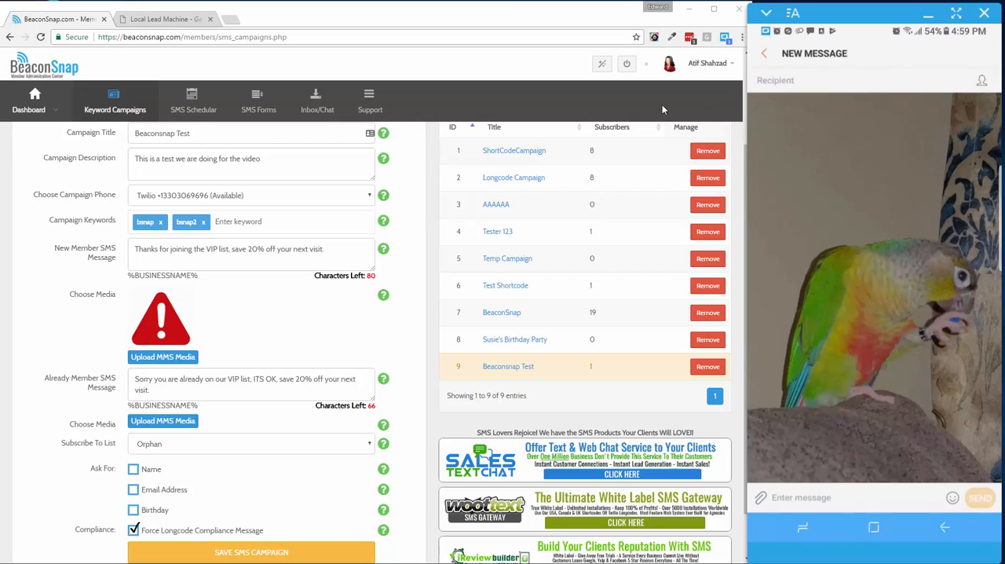
# Address a new text message on the mirrored phone to the campaign's phone number
pyautogui.click(775, 82)
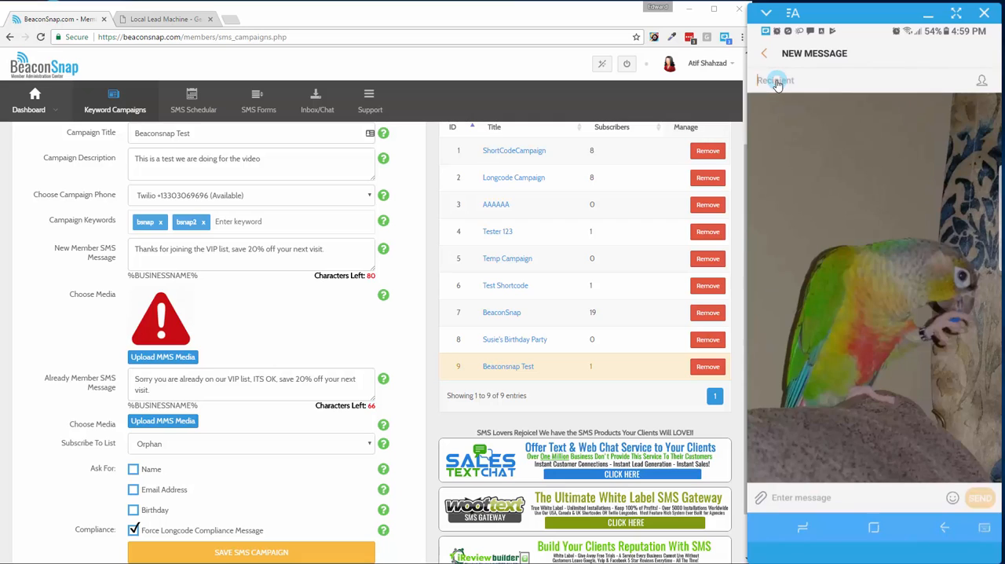
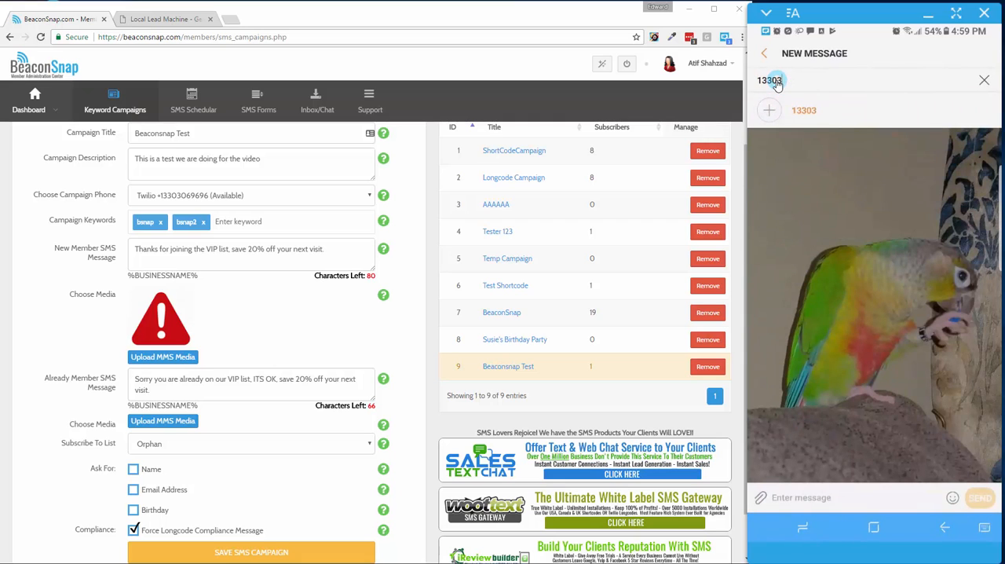
# Text the keyword bsnap to the campaign's phone number
pyautogui.click(817, 500)
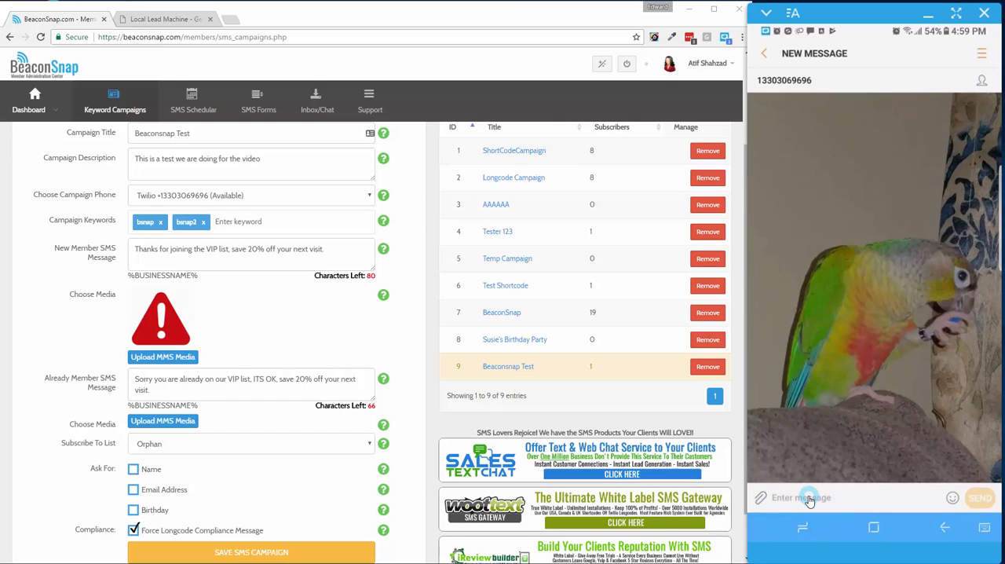
pyautogui.write('bs')
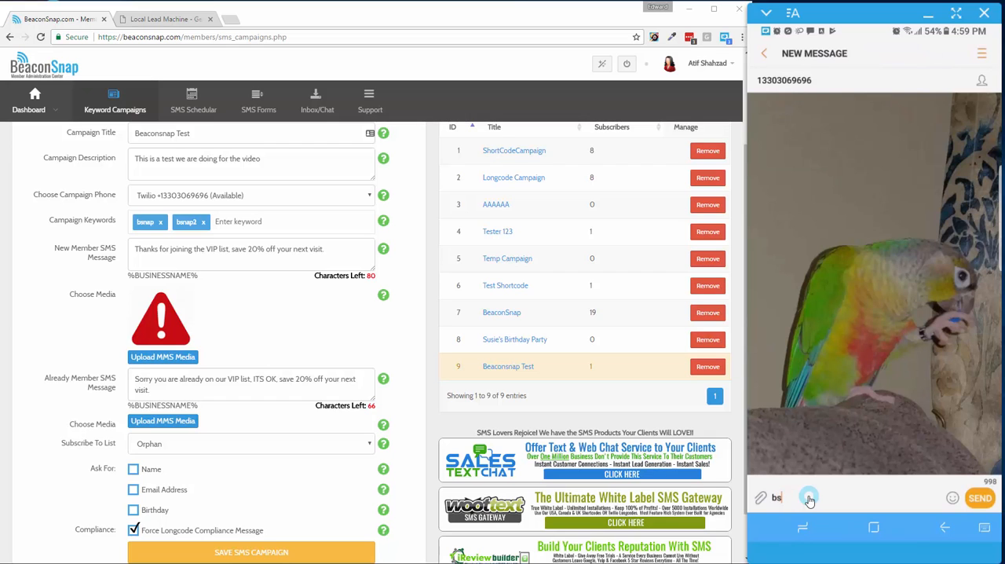
pyautogui.write('nap')
pyautogui.scroll(2, 487, 454)
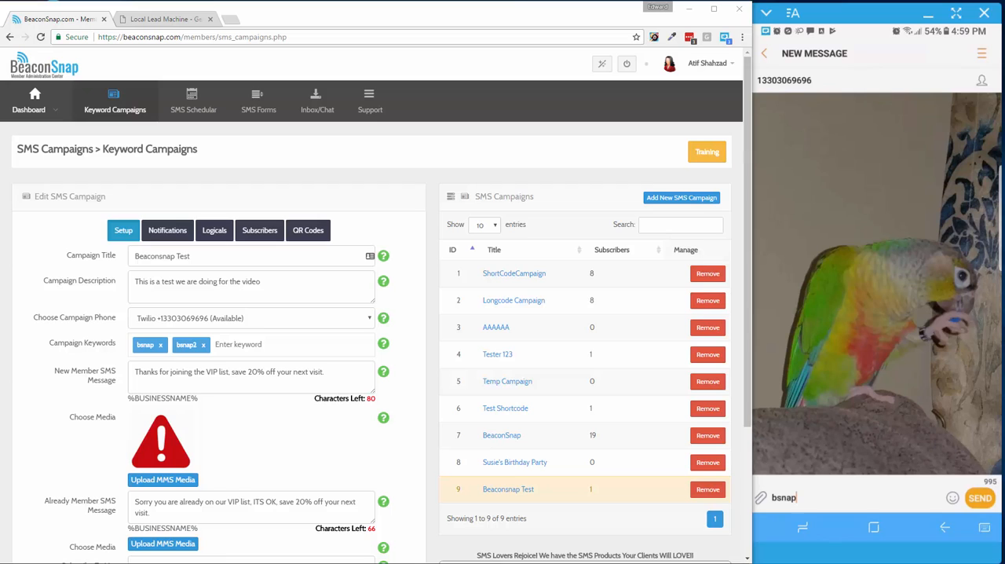
pyautogui.click(980, 500)
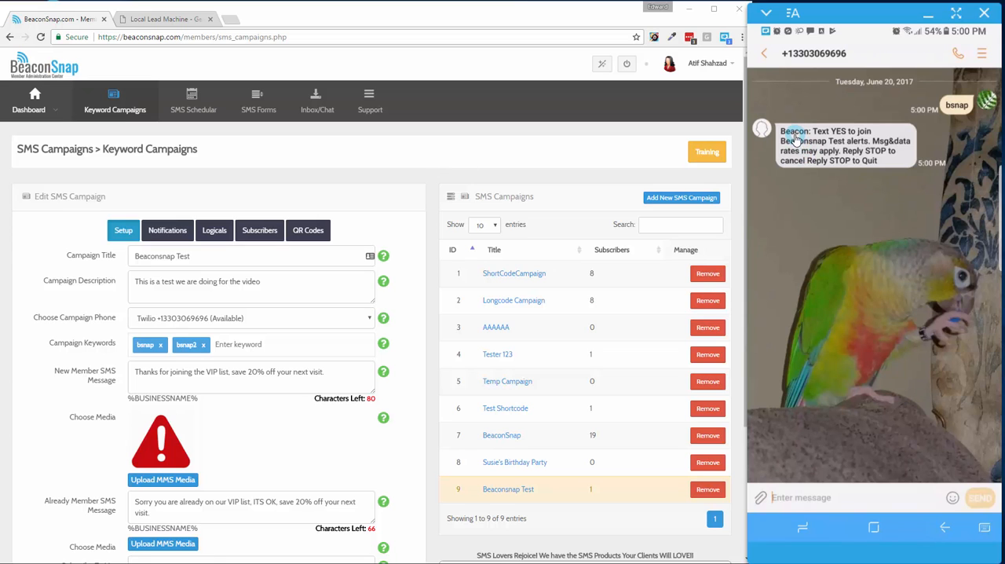
# Examine the campaign's subscribe list, longcode compliance setting and title against the opt-in reply on the phone
pyautogui.scroll(-2, 387, 175)
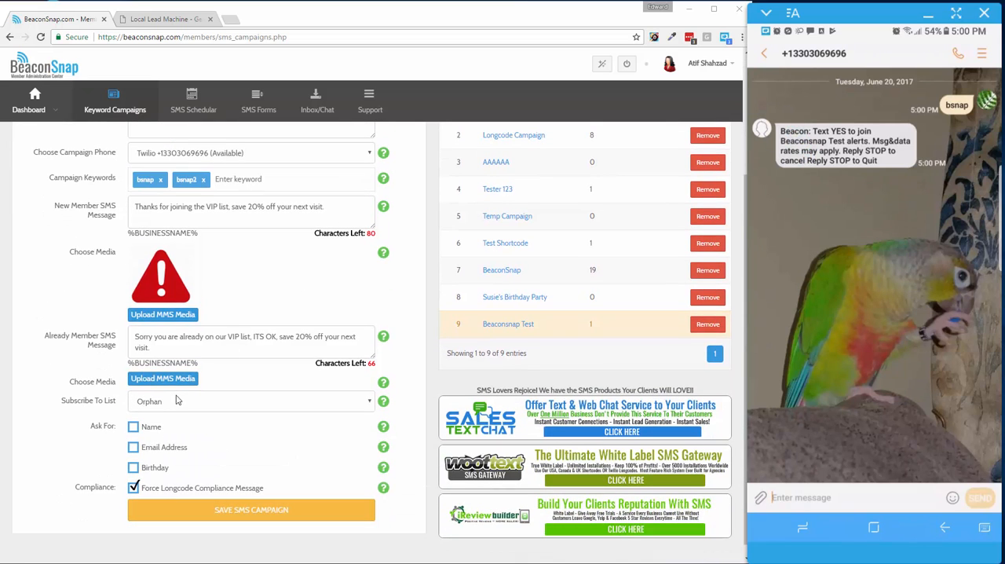
pyautogui.click(178, 400)
pyautogui.click(410, 220)
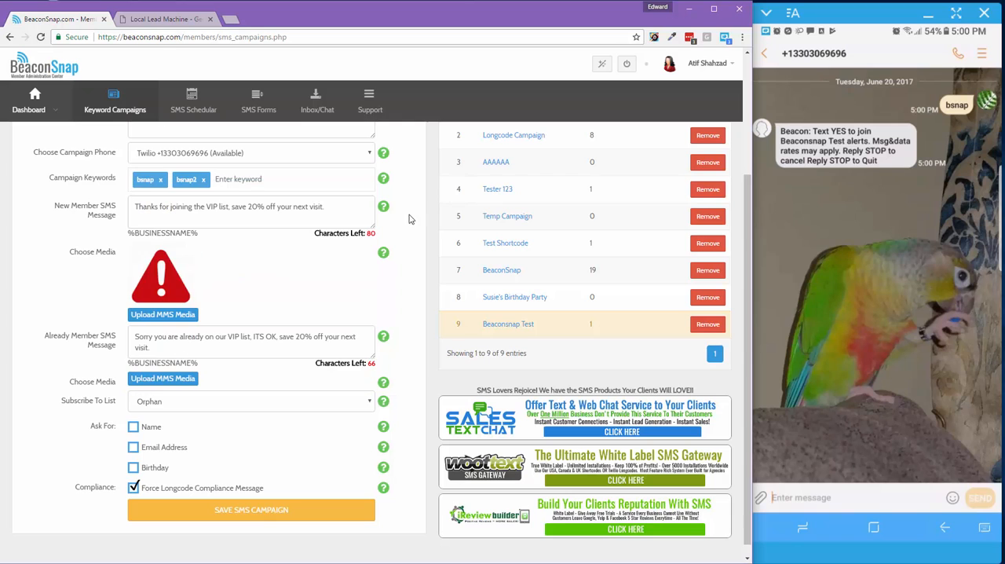
pyautogui.scroll(2, 410, 208)
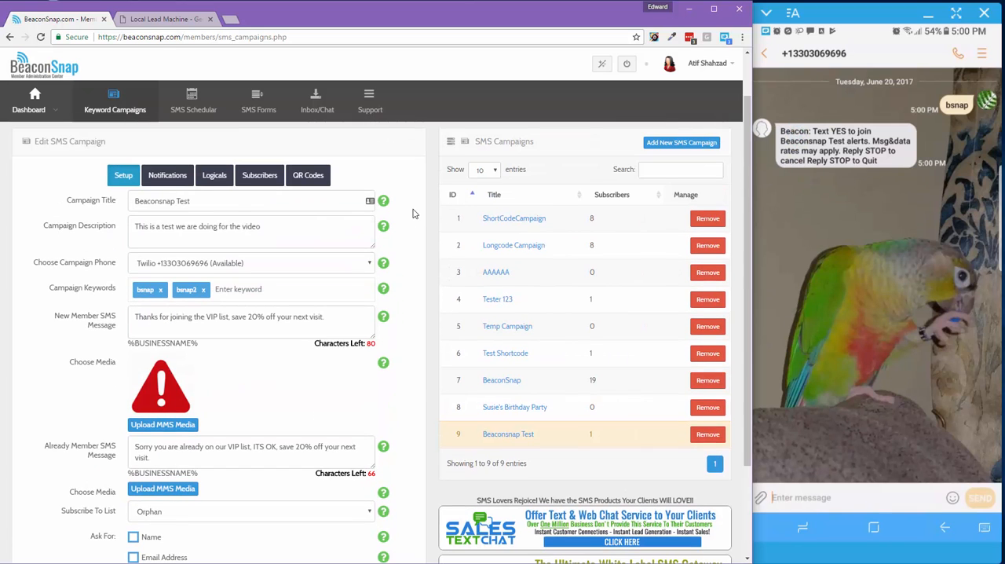
pyautogui.moveTo(217, 206); pyautogui.dragTo(117, 206)
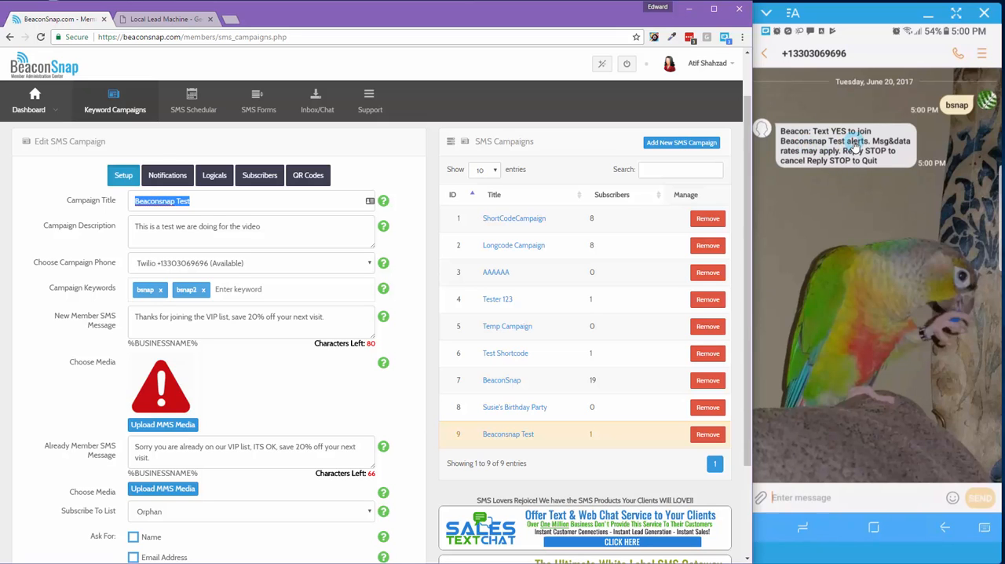
pyautogui.click(193, 202)
pyautogui.moveTo(193, 202); pyautogui.dragTo(133, 201)
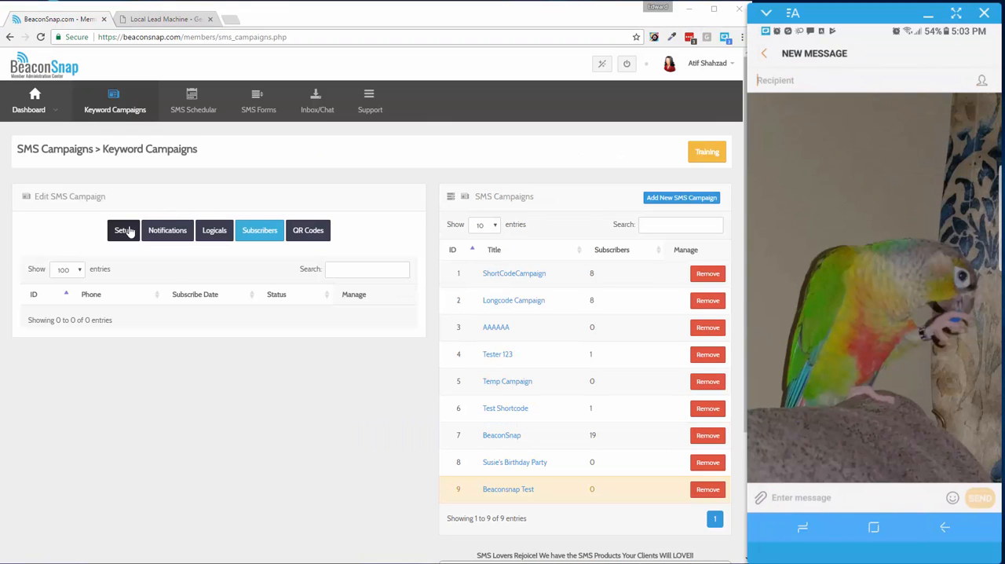
pyautogui.click(125, 228)
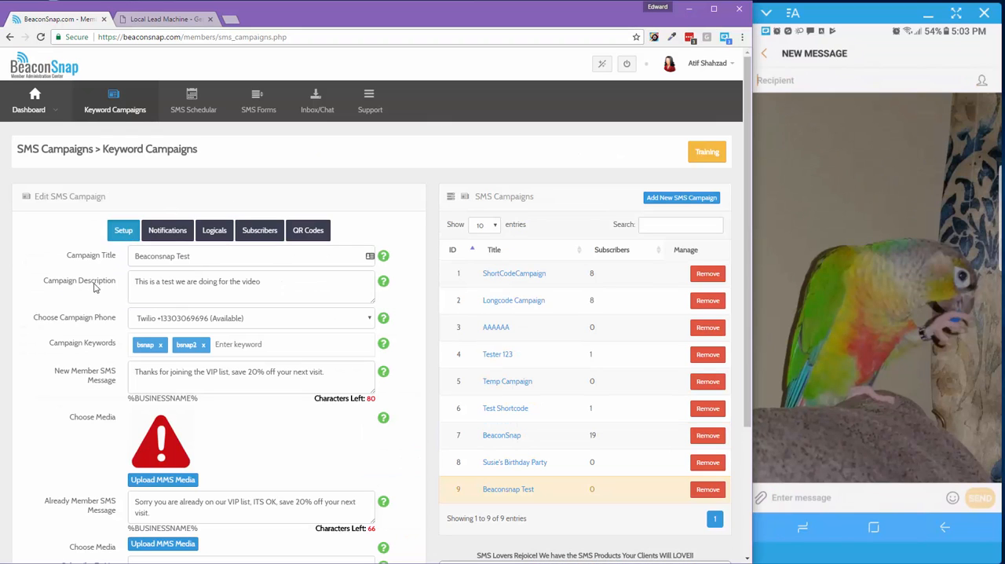
# Switch the campaign phone to 69696 USA Shortcode, clear the existing keywords and re-enter bsnap
pyautogui.click(170, 318)
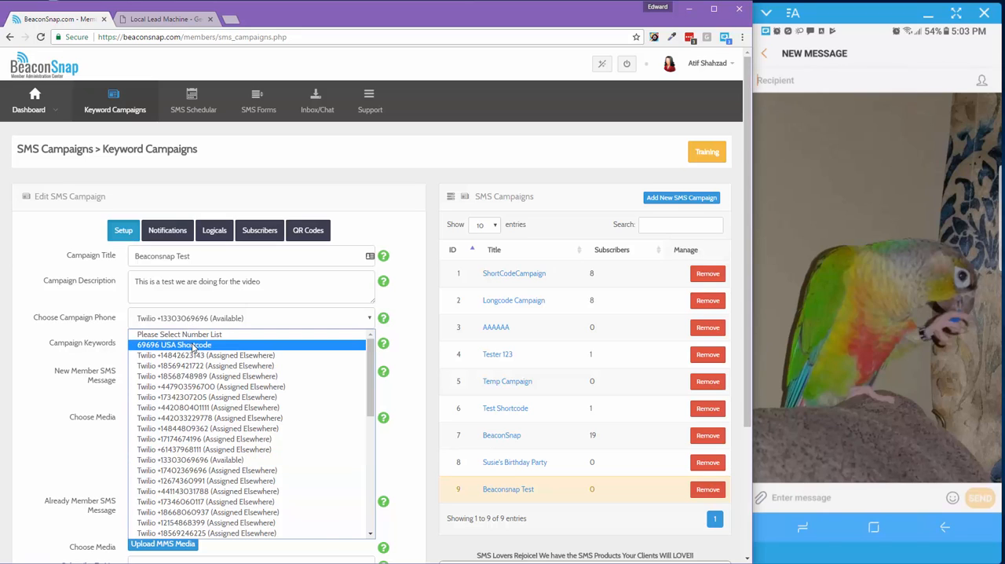
pyautogui.click(171, 345)
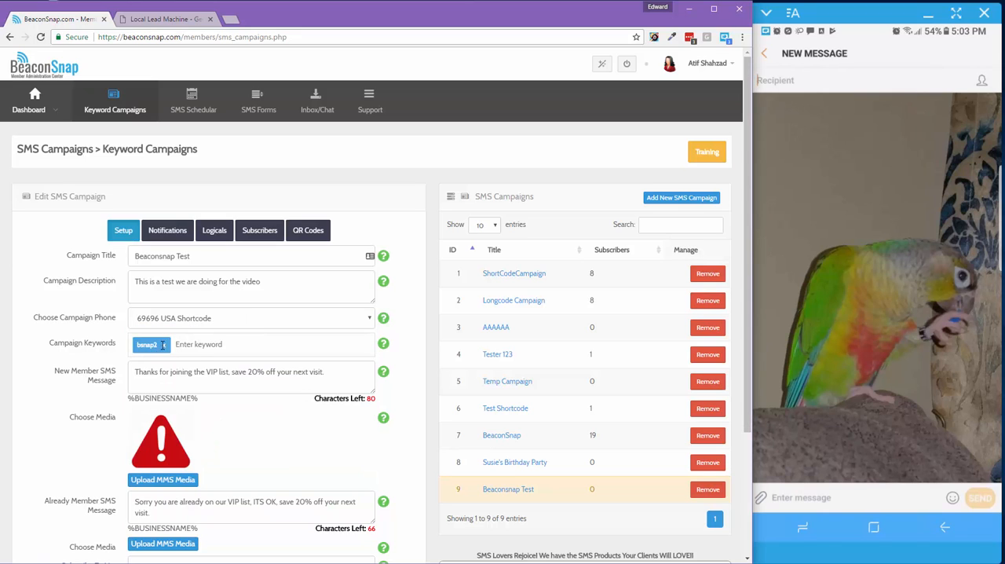
pyautogui.click(162, 346)
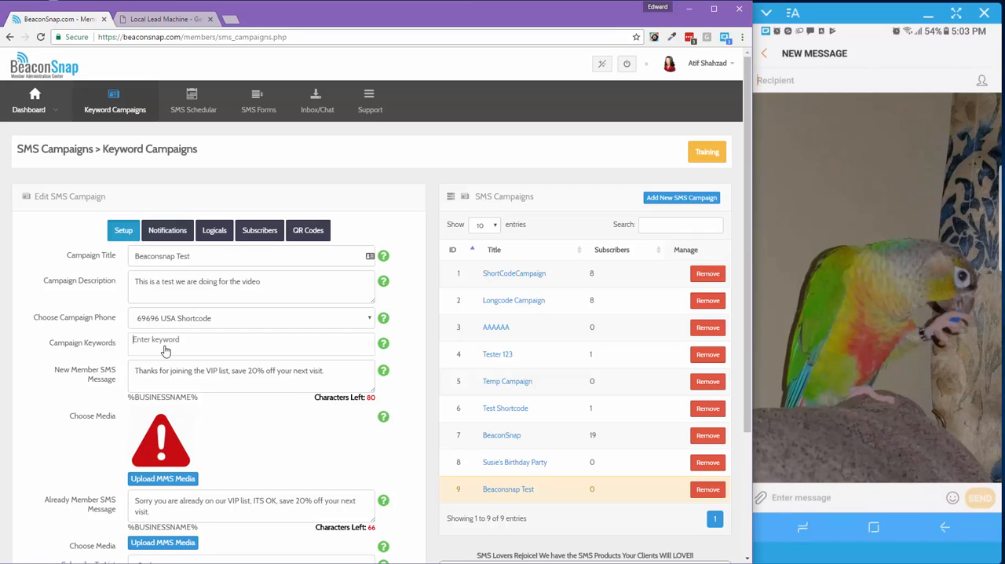
pyautogui.write('bsnap')
pyautogui.press('Return')
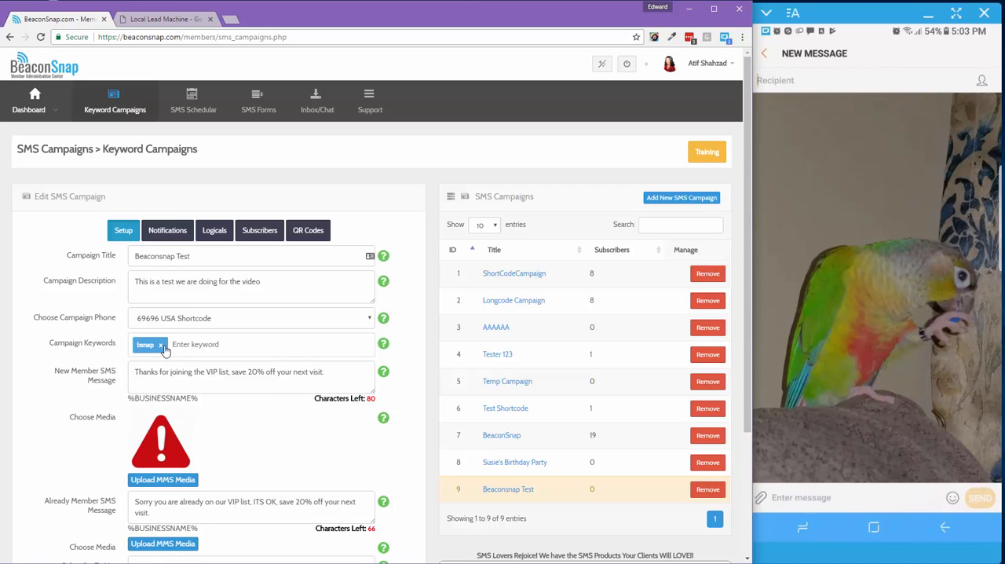
# Try adding pizza as a campaign keyword and remove it
pyautogui.write('pizza')
pyautogui.press('Return')
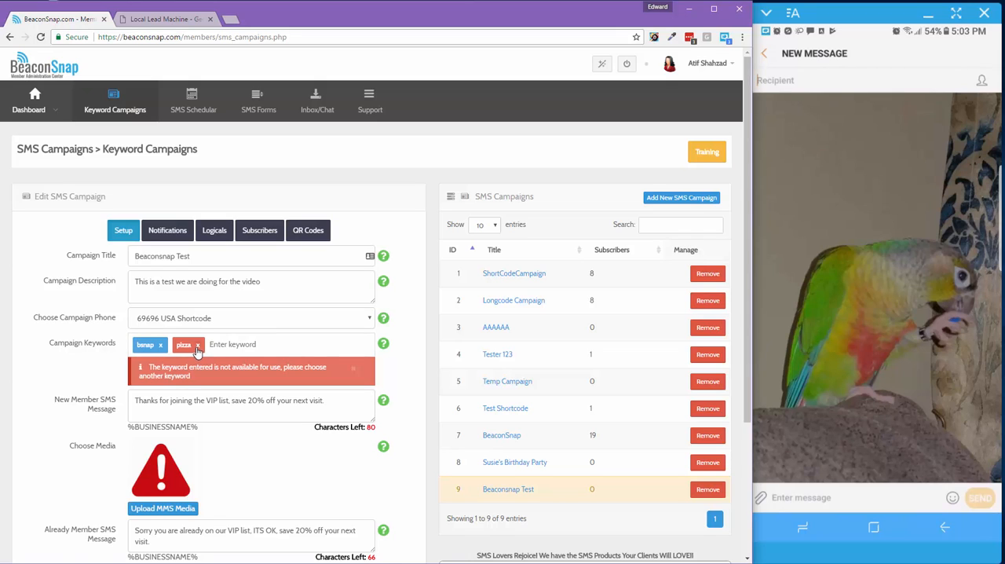
pyautogui.click(198, 346)
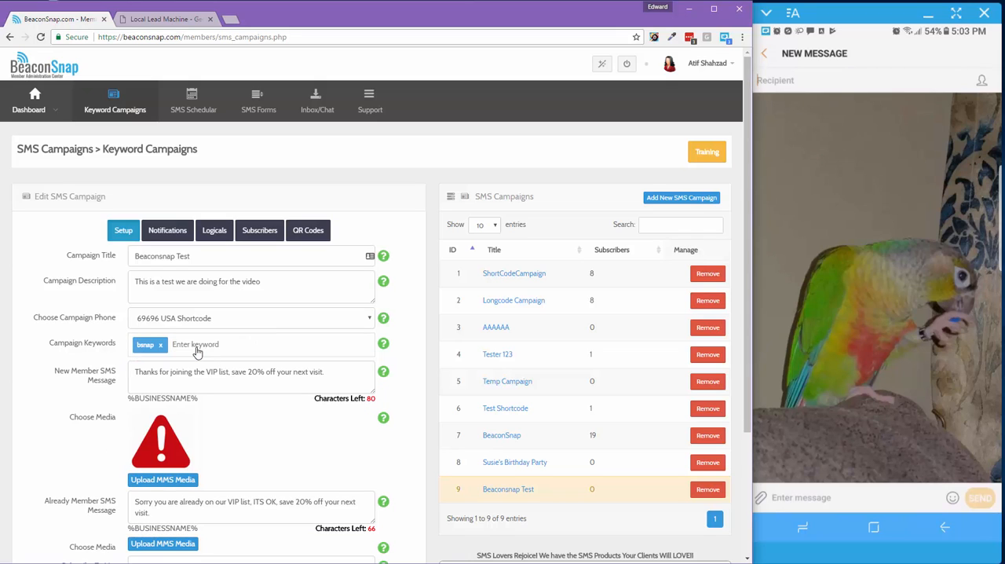
# Add bsnap2 as a second campaign keyword and save the SMS campaign
pyautogui.write('bsnap2')
pyautogui.press('Return')
pyautogui.scroll(-3, 226, 471)
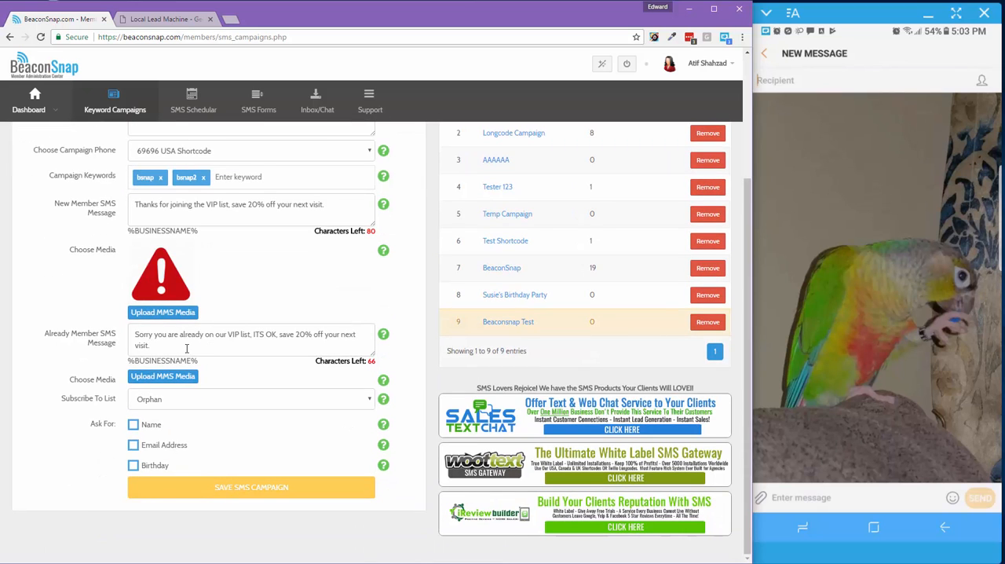
# Replace the logical's keyword reply with bsnap3 and save the SMS campaign
pyautogui.click(180, 272)
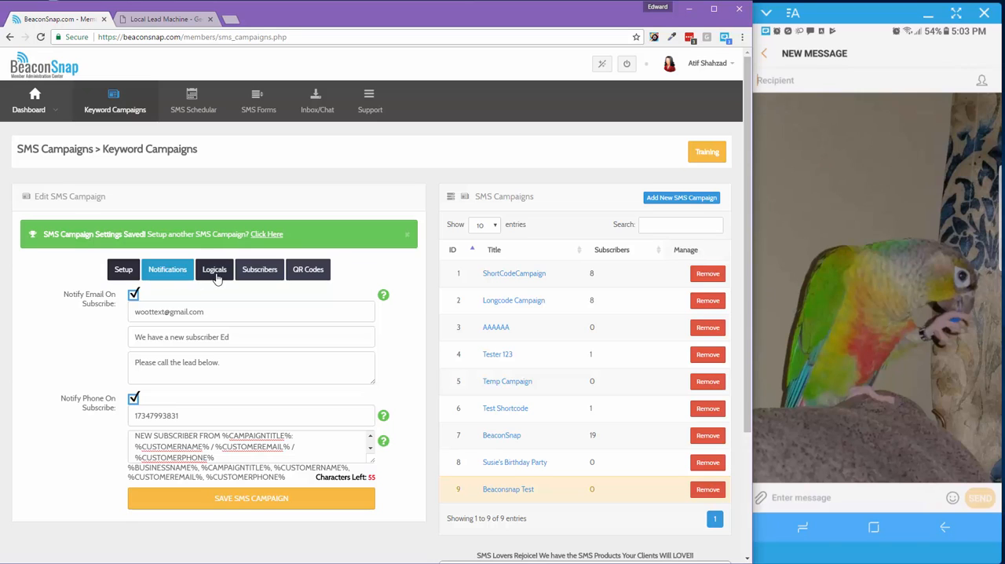
pyautogui.click(216, 275)
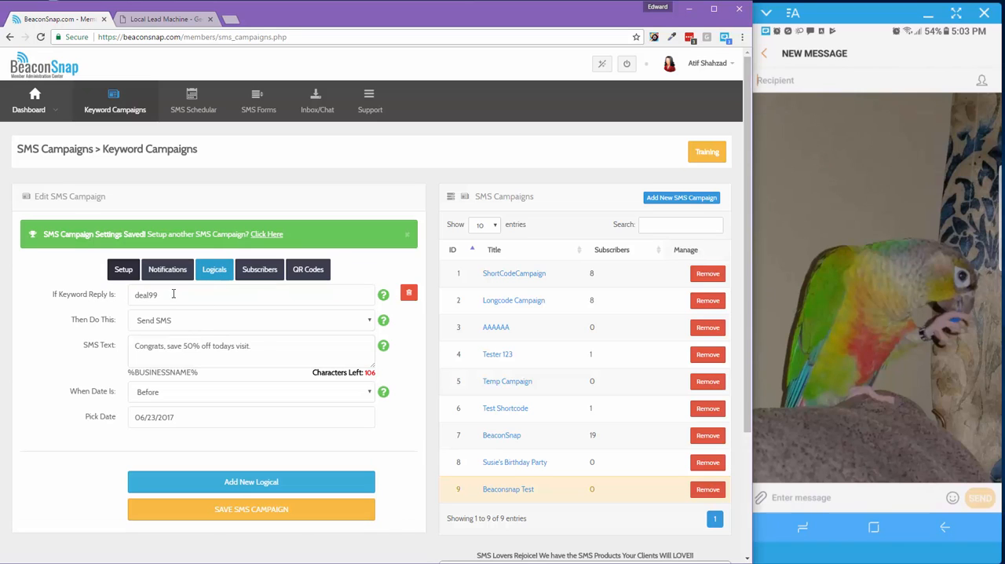
pyautogui.moveTo(177, 294); pyautogui.dragTo(135, 295)
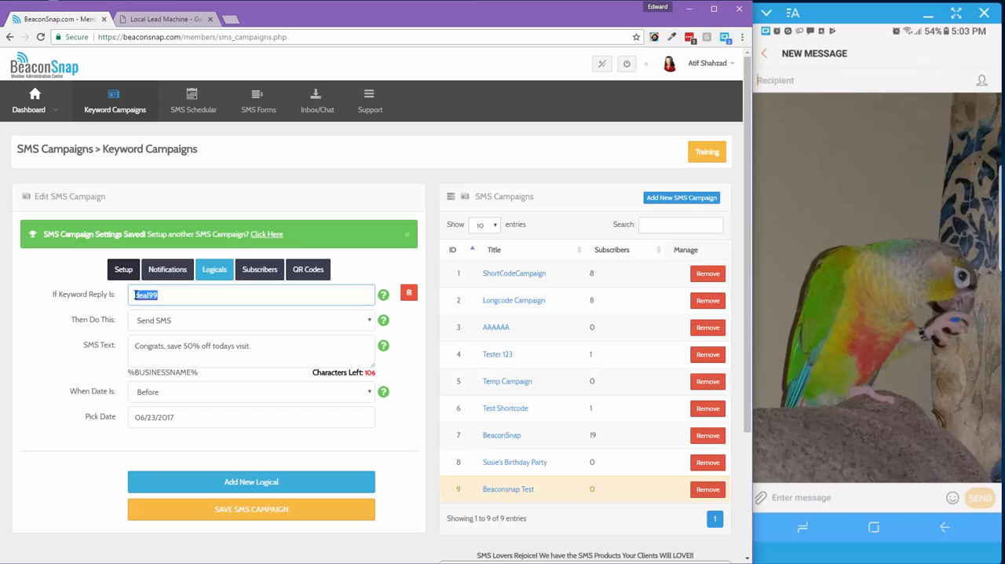
pyautogui.press('BackSpace')
pyautogui.write('snap3')
pyautogui.click(219, 460)
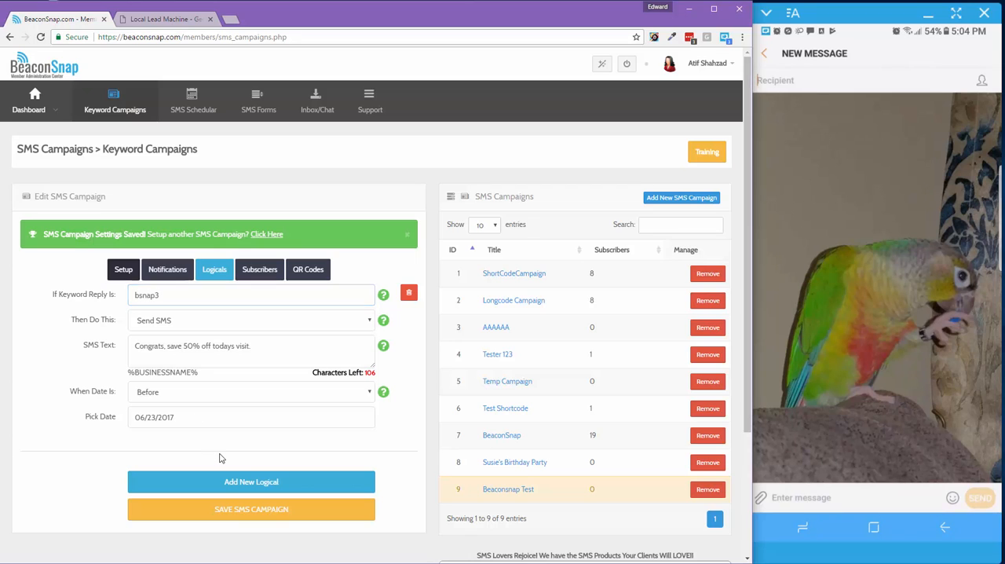
pyautogui.click(214, 512)
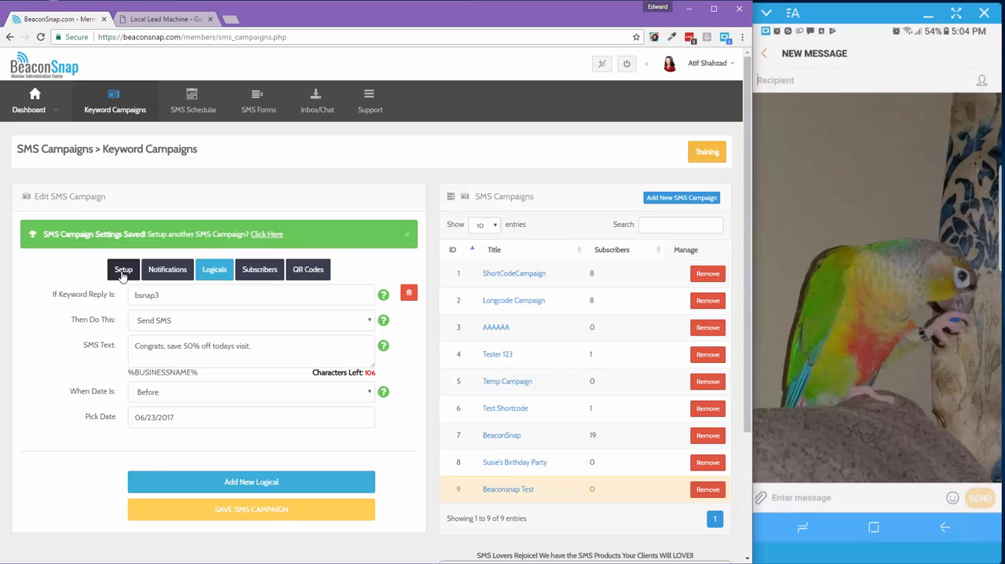
pyautogui.click(123, 271)
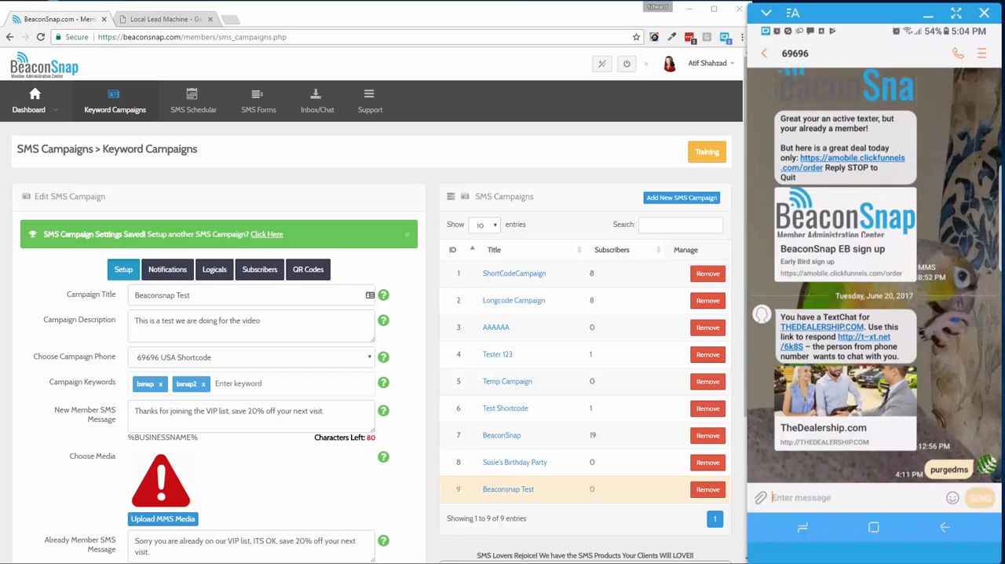
# Text the keyword bsnap to 69696 from the mirrored phone
pyautogui.click(829, 498)
pyautogui.write('bsnap')
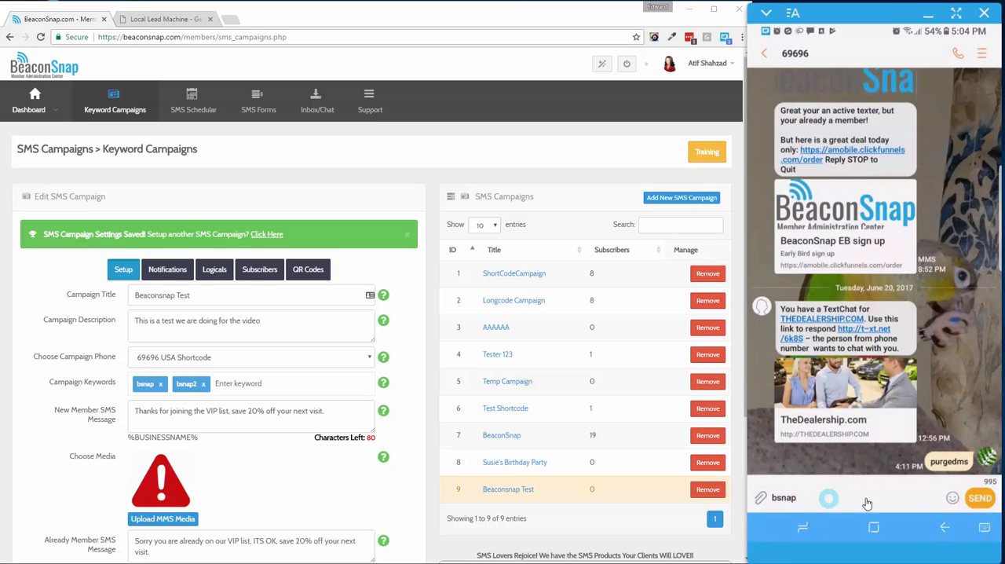
pyautogui.click(985, 500)
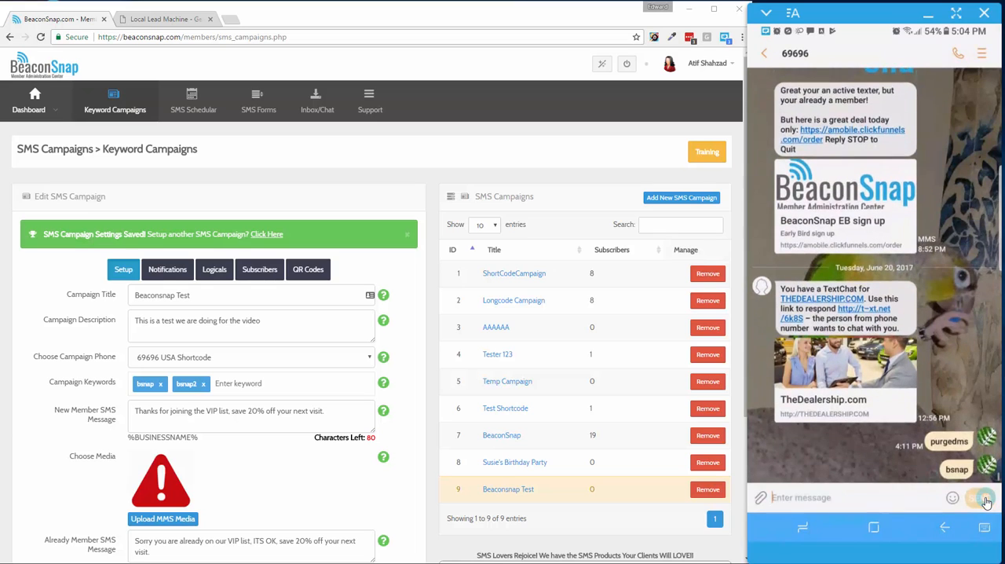
# Reply yes to the opt-in request in the 69696 conversation
pyautogui.click(877, 503)
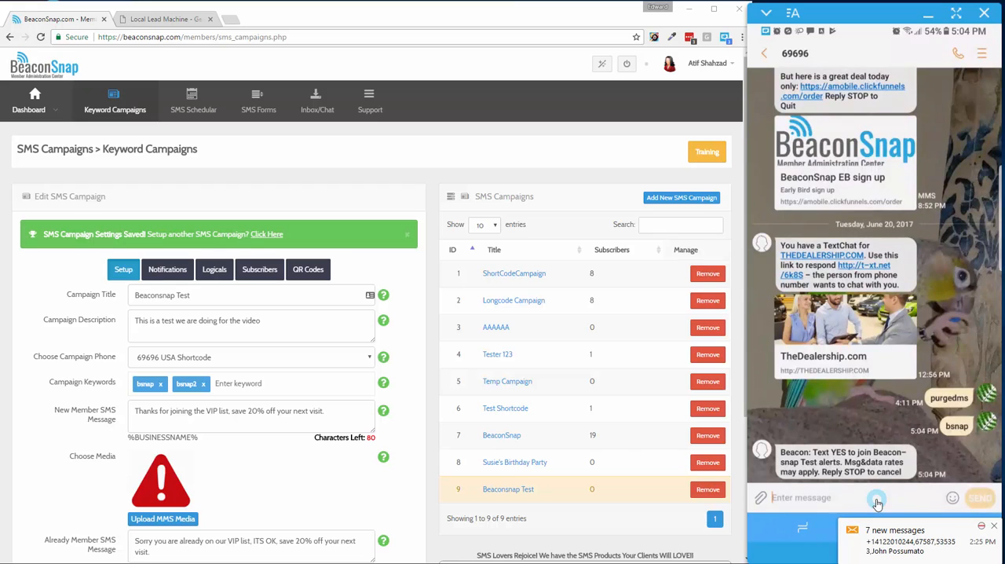
pyautogui.write('yes')
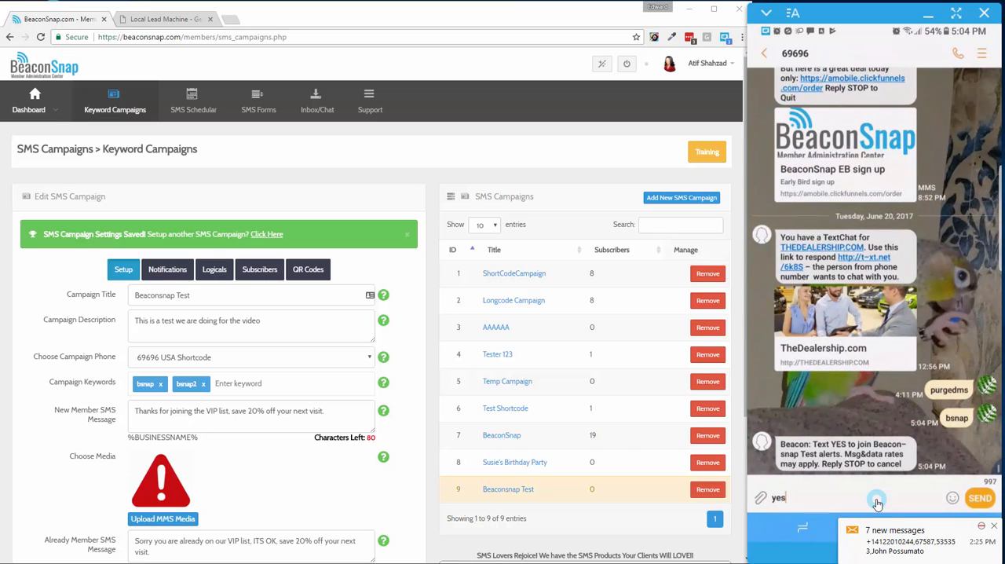
pyautogui.click(982, 498)
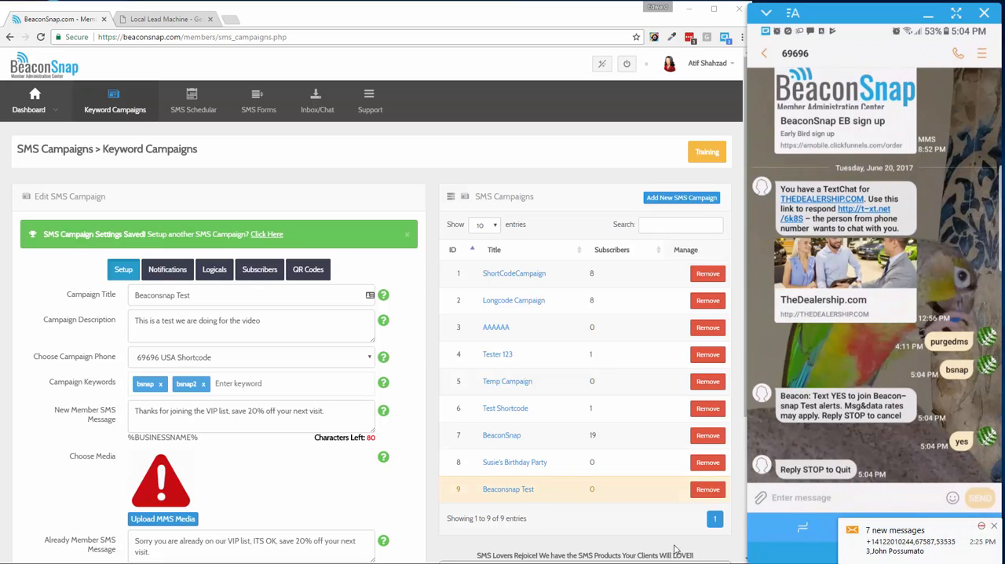
pyautogui.click(911, 563)
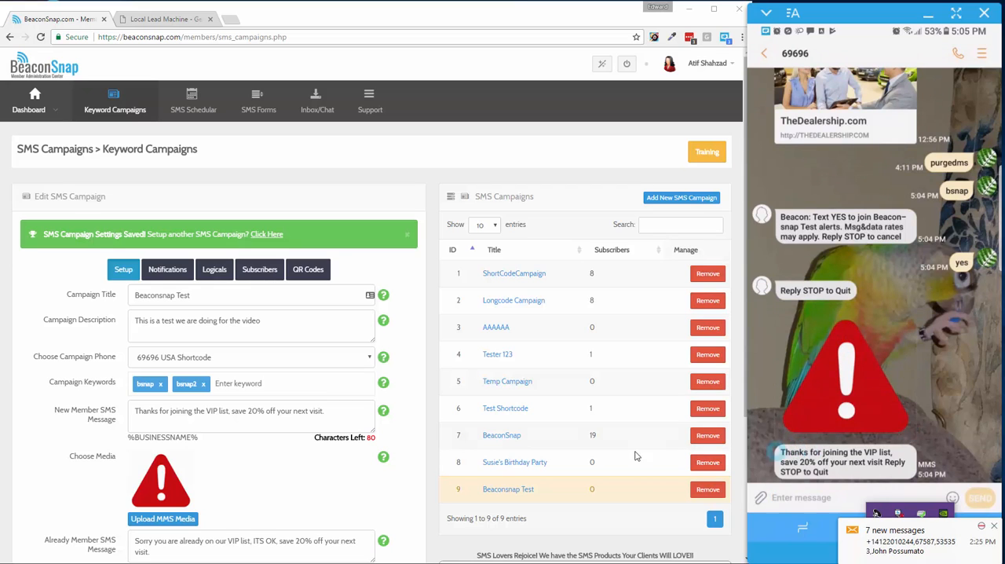
# Open the campaign's logicals and text bnap3, followed by bsnap3, to 69696 from the mirrored phone
pyautogui.click(220, 271)
pyautogui.click(784, 497)
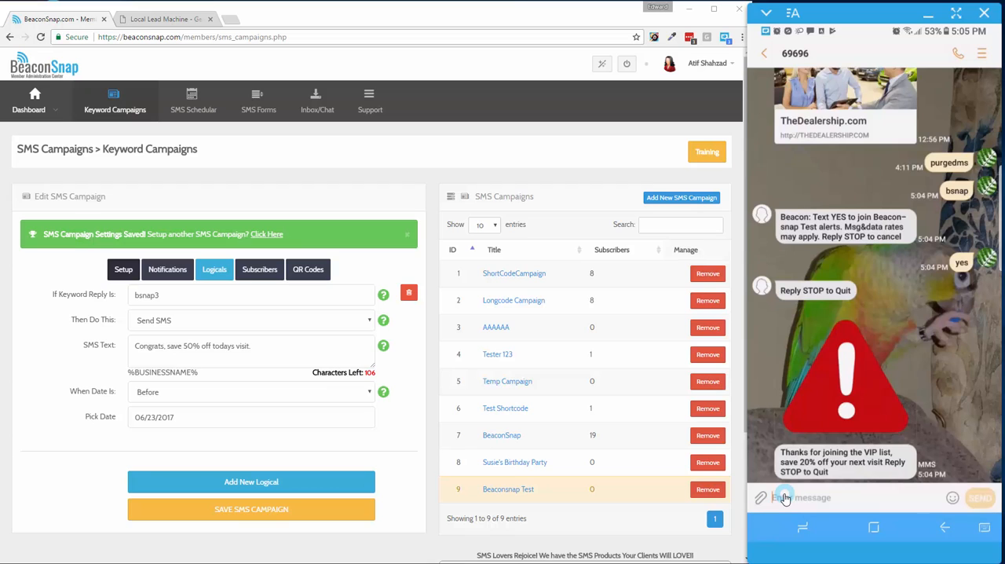
pyautogui.write('bsn')
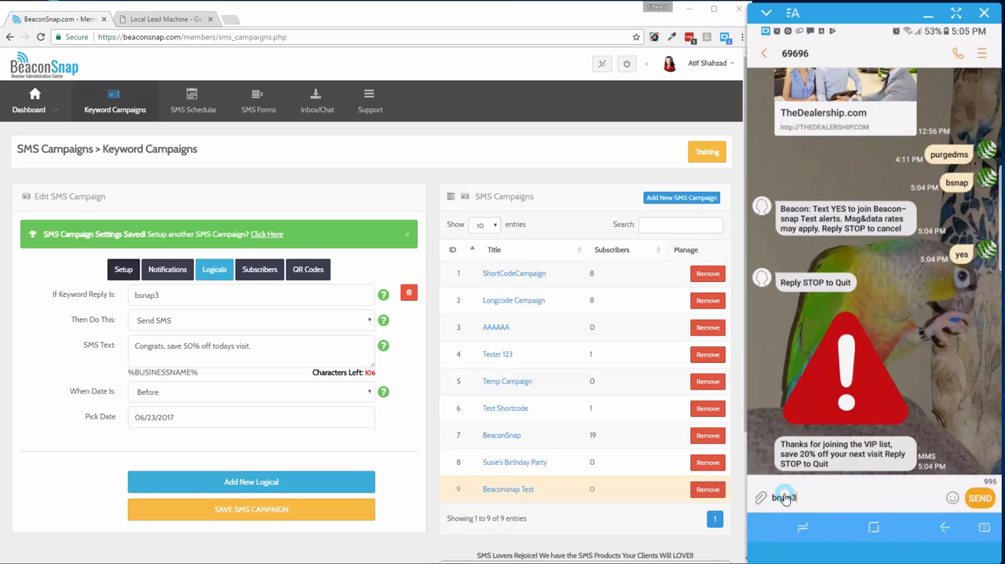
pyautogui.write('ap3')
pyautogui.click(977, 501)
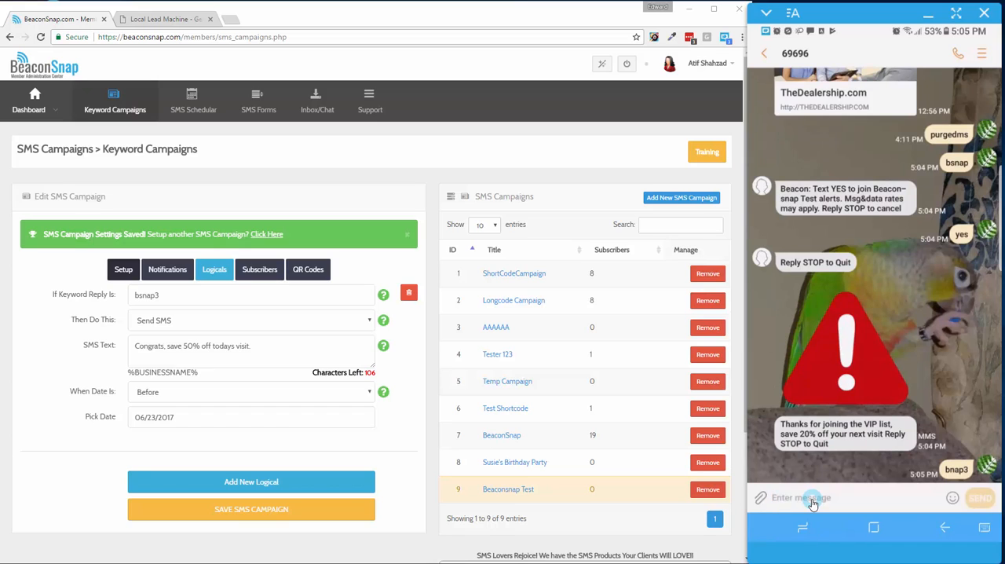
pyautogui.write('bsnap3')
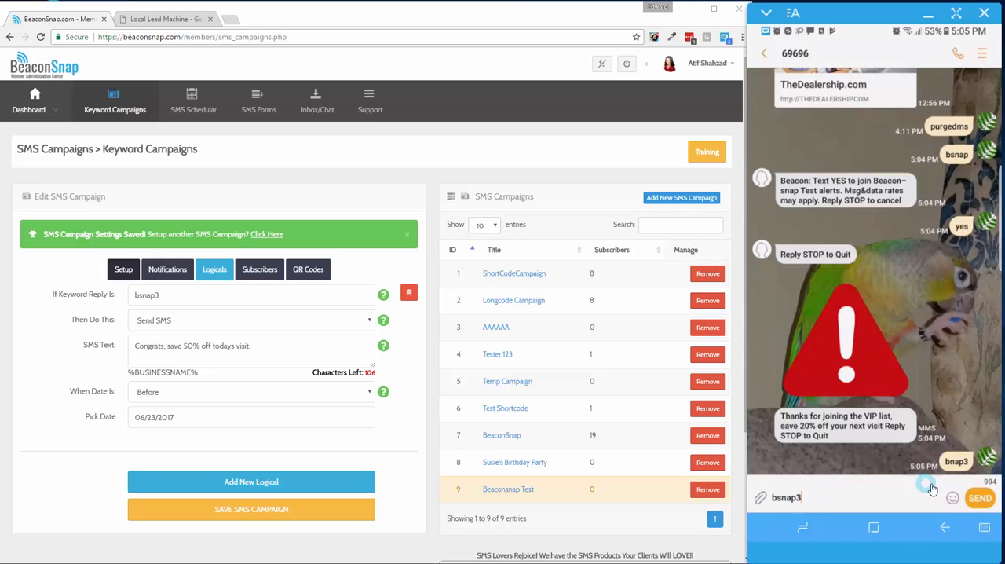
pyautogui.click(977, 497)
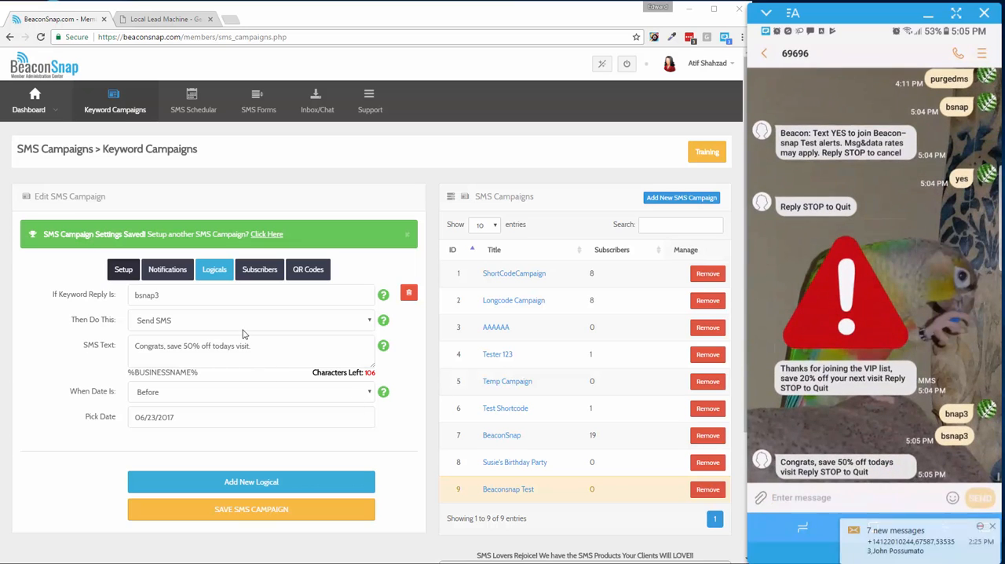
# Check the logical's SMS text against the phone reply and examine the Beaconsnap Test campaign's subscriber list
pyautogui.moveTo(263, 343); pyautogui.dragTo(110, 346)
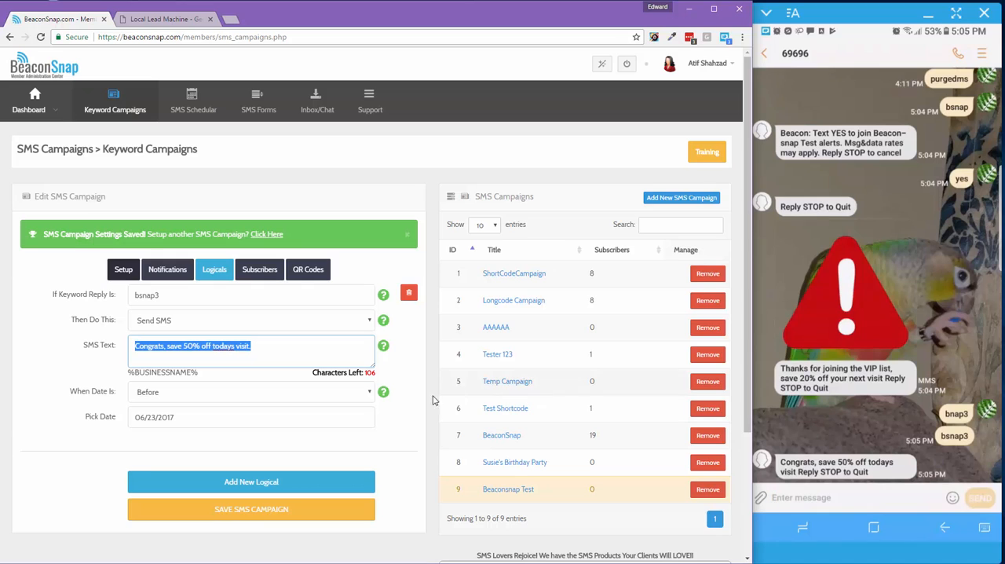
pyautogui.click(503, 490)
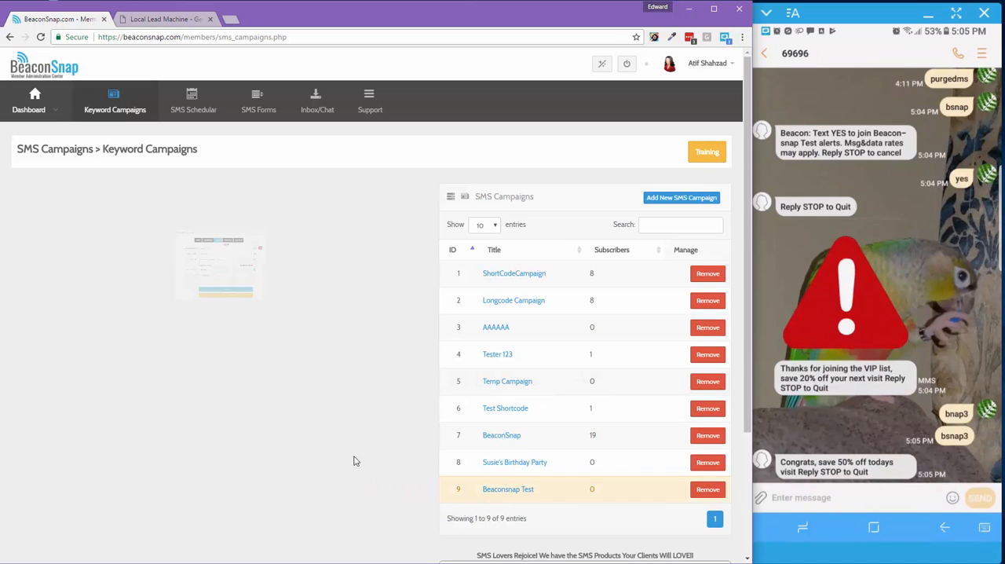
pyautogui.click(260, 236)
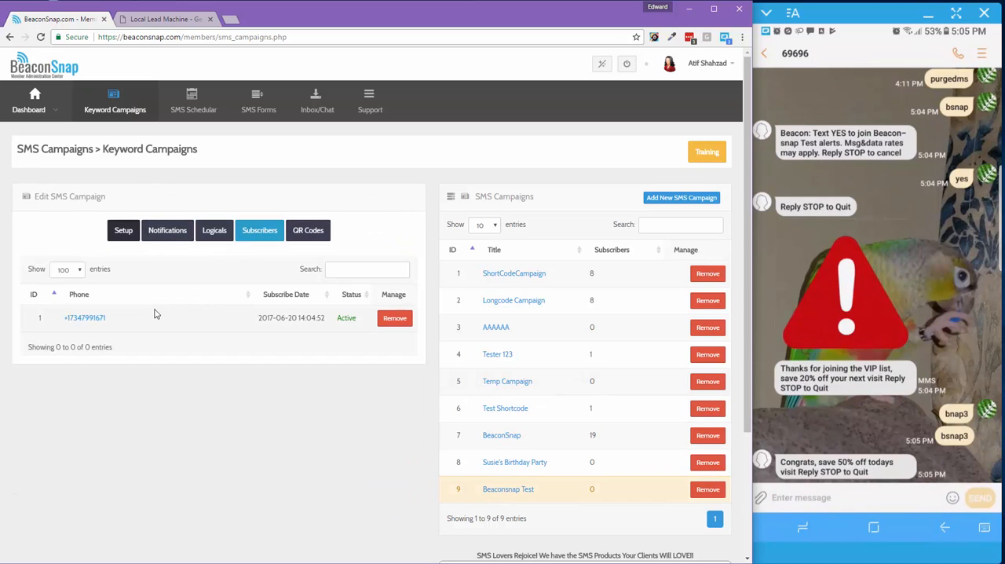
pyautogui.moveTo(107, 318); pyautogui.dragTo(63, 318)
pyautogui.click(78, 312)
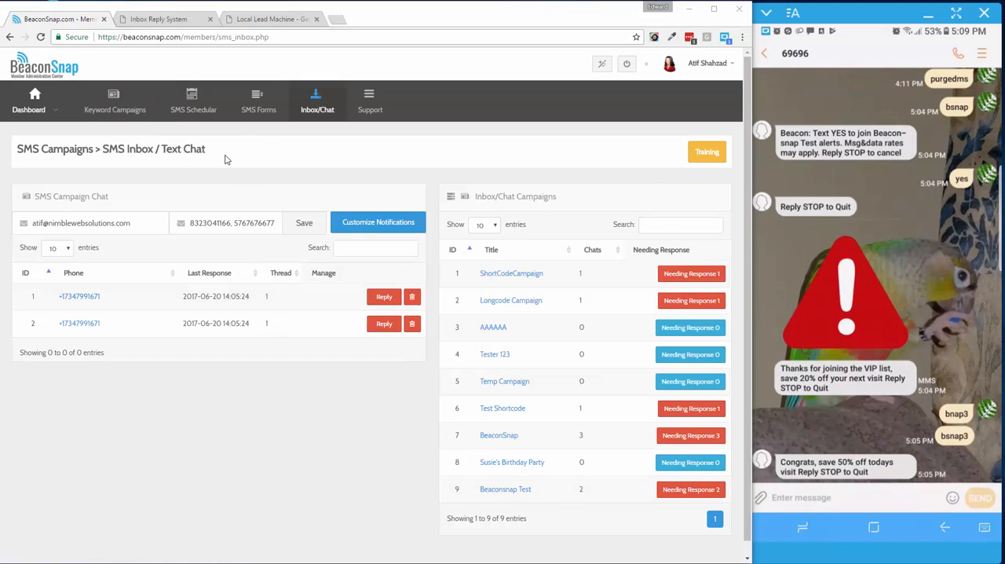
# Examine the notification e-mail and phone number fields of the SMS inbox chat
pyautogui.click(126, 227)
pyautogui.moveTo(136, 226); pyautogui.dragTo(31, 223)
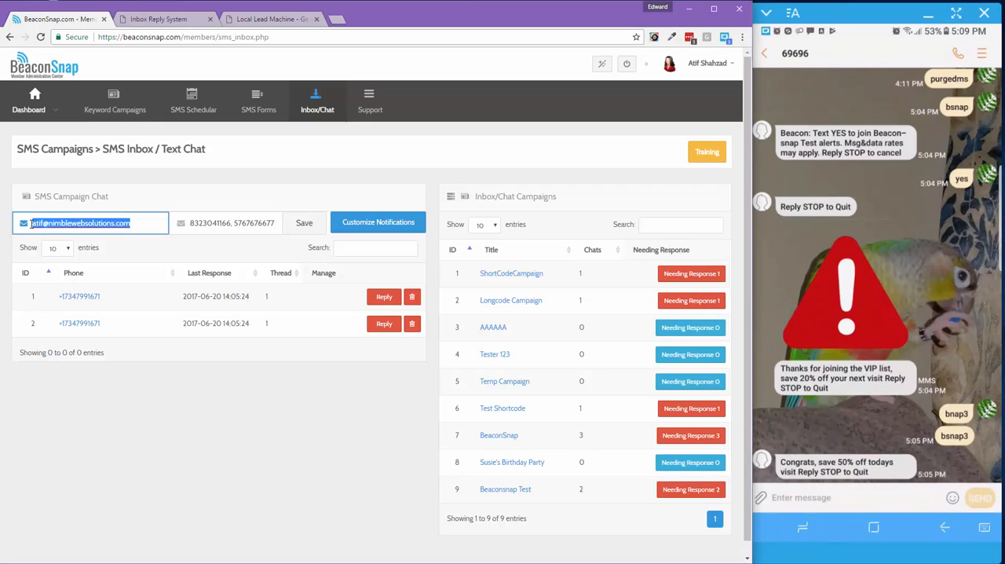
pyautogui.click(121, 194)
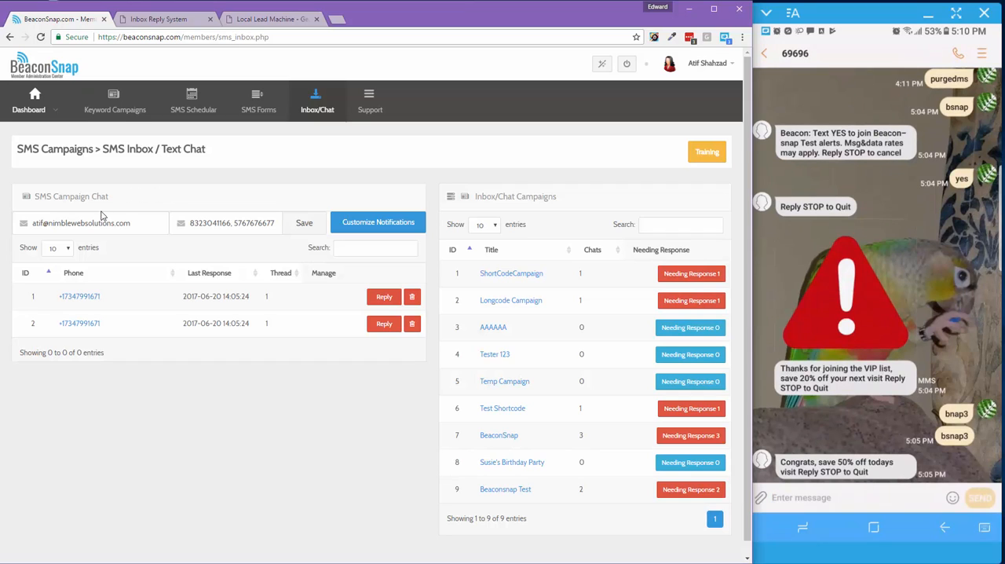
pyautogui.click(111, 223)
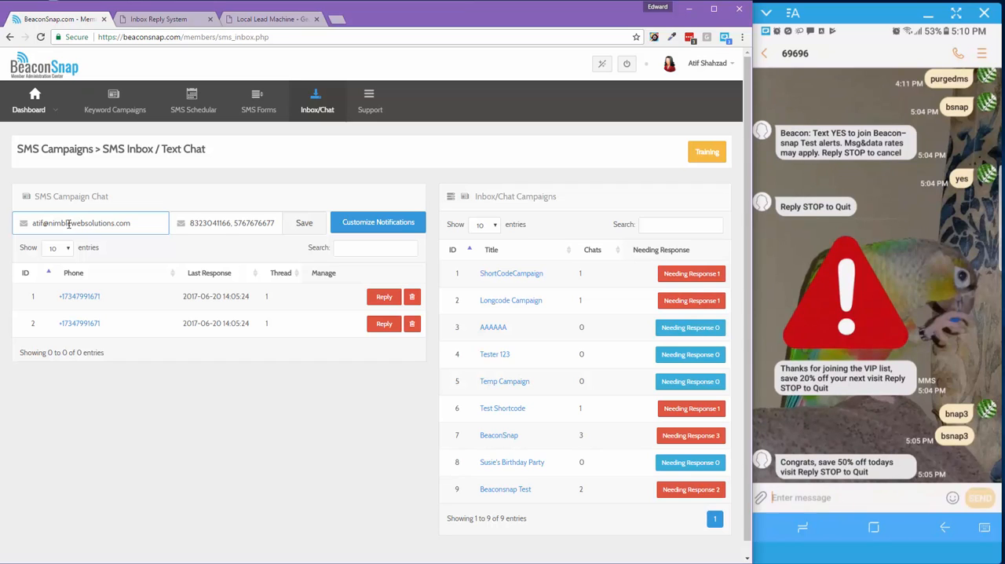
pyautogui.moveTo(33, 224); pyautogui.dragTo(283, 223)
pyautogui.click(252, 192)
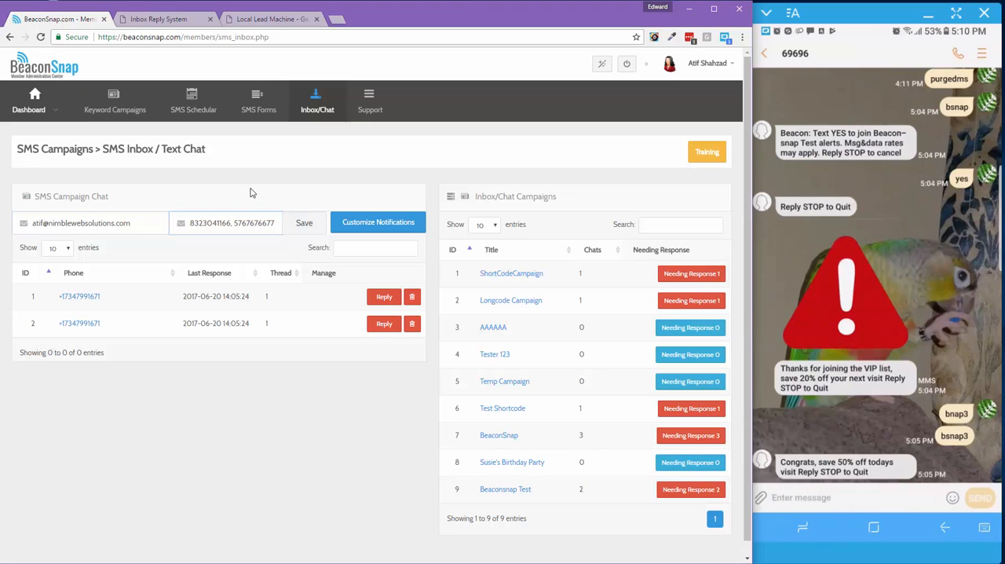
# Review the inbox chat notification template and its %COMPANYNAME%, %MOBILE% and %CHATLINK% placeholders, and close it without changes
pyautogui.click(352, 225)
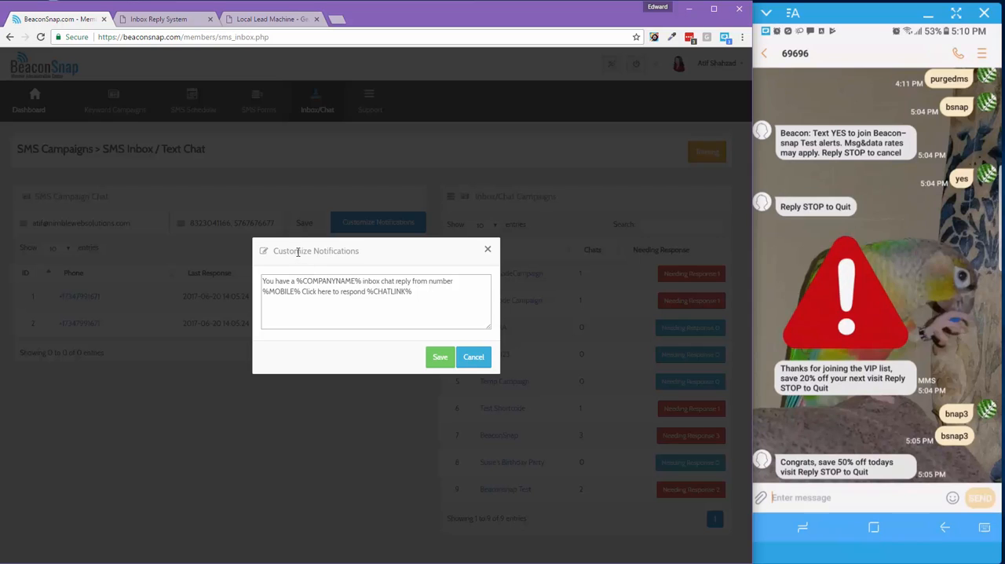
pyautogui.moveTo(263, 281); pyautogui.dragTo(413, 290)
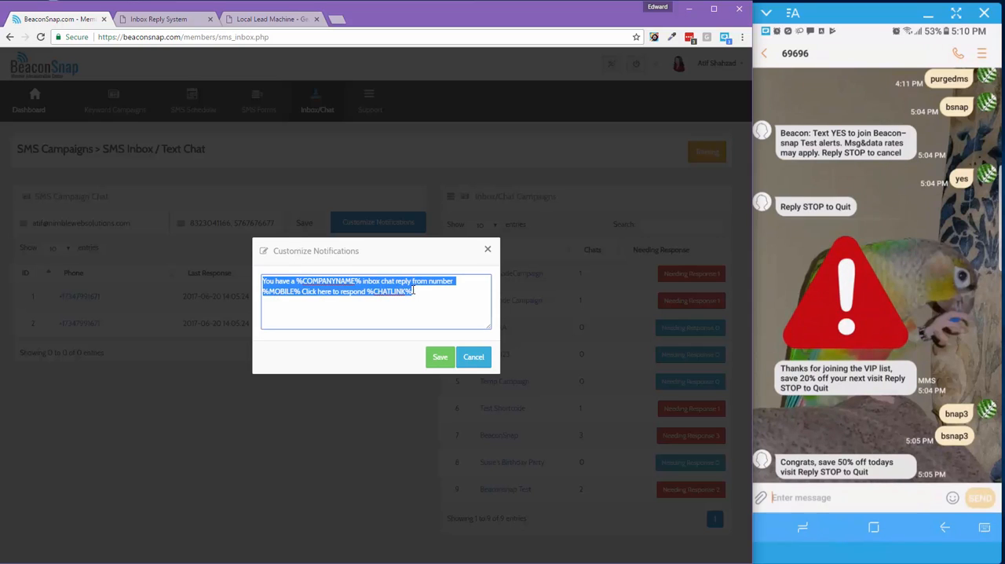
pyautogui.click(309, 282)
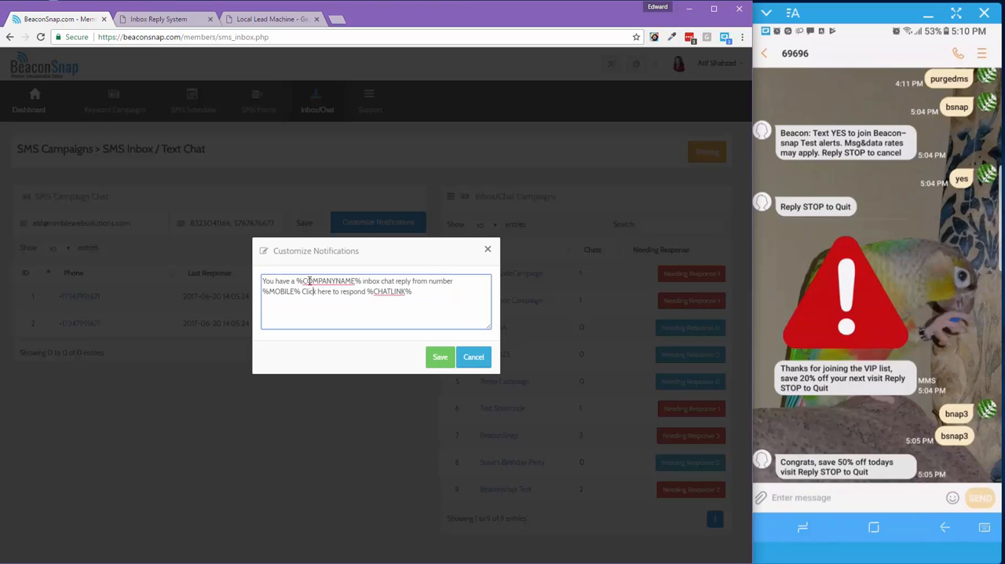
pyautogui.moveTo(309, 282); pyautogui.dragTo(370, 296)
pyautogui.click(303, 292)
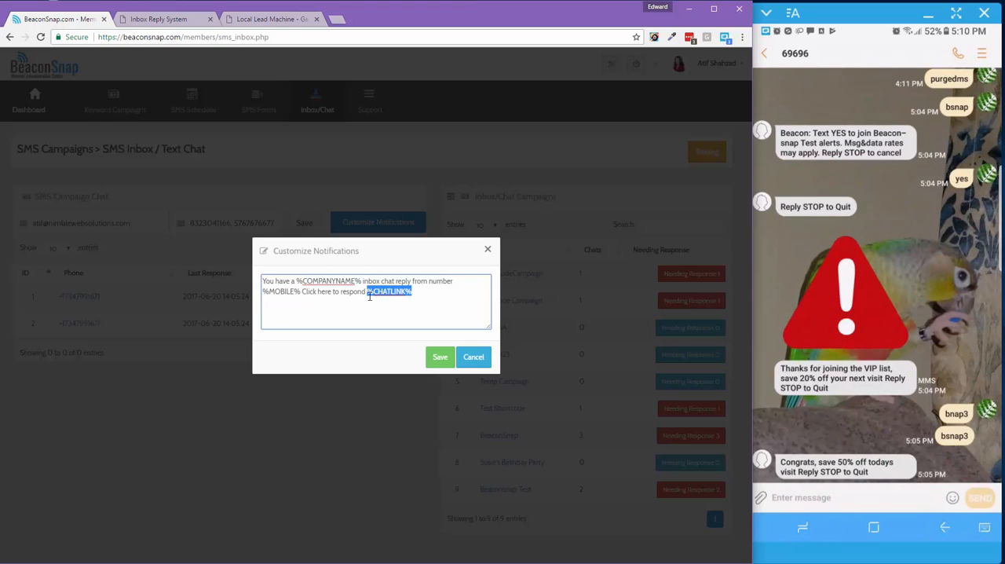
pyautogui.click(488, 250)
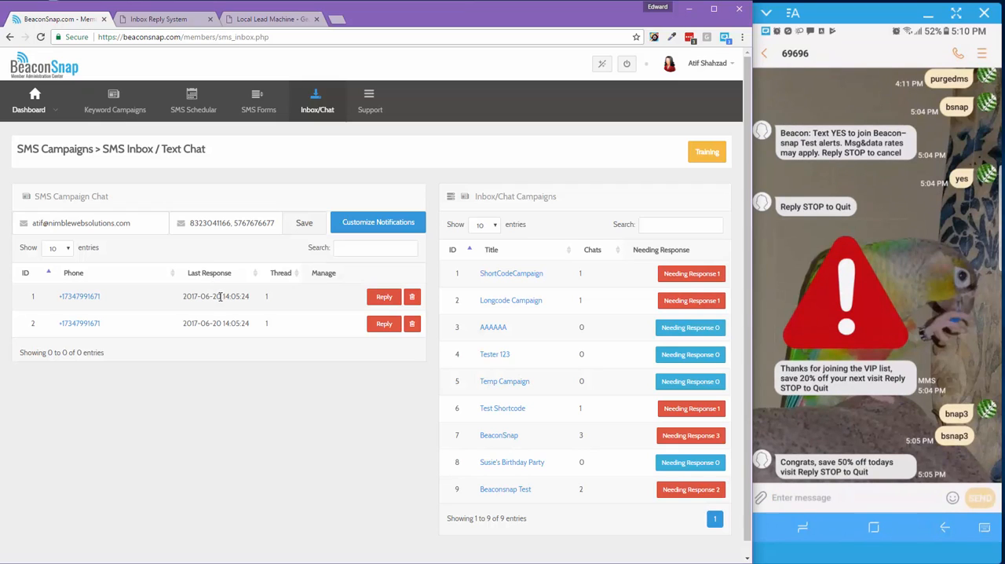
# Open the second chat thread for reply and send the customer "Hey whats up?"
pyautogui.click(382, 323)
pyautogui.scroll(-3, 354, 298)
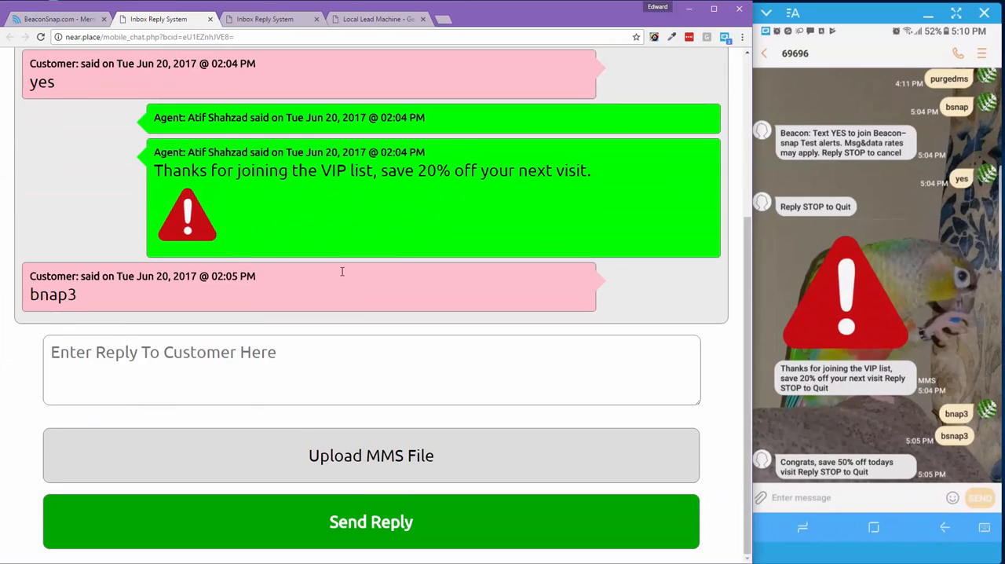
pyautogui.click(201, 349)
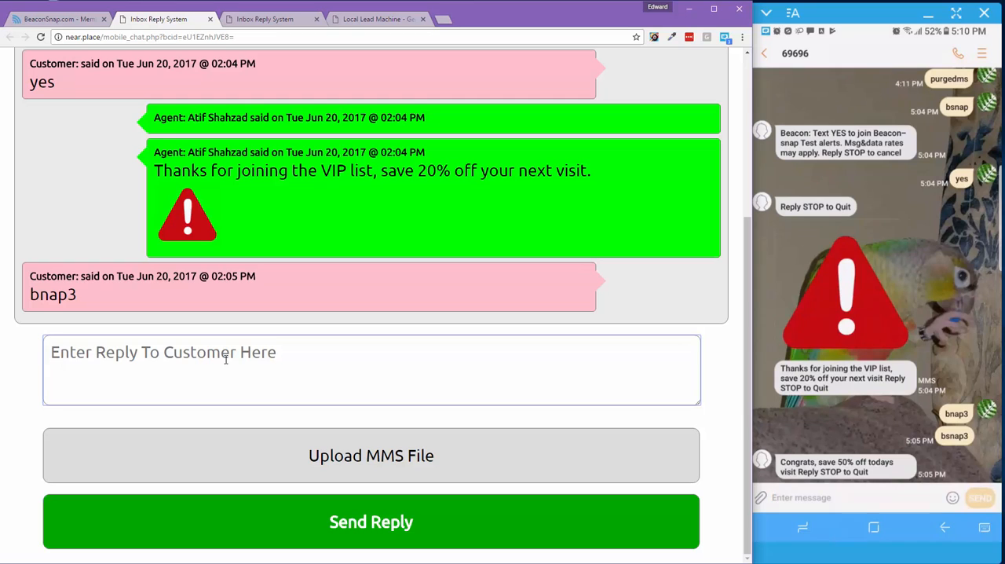
pyautogui.write('He')
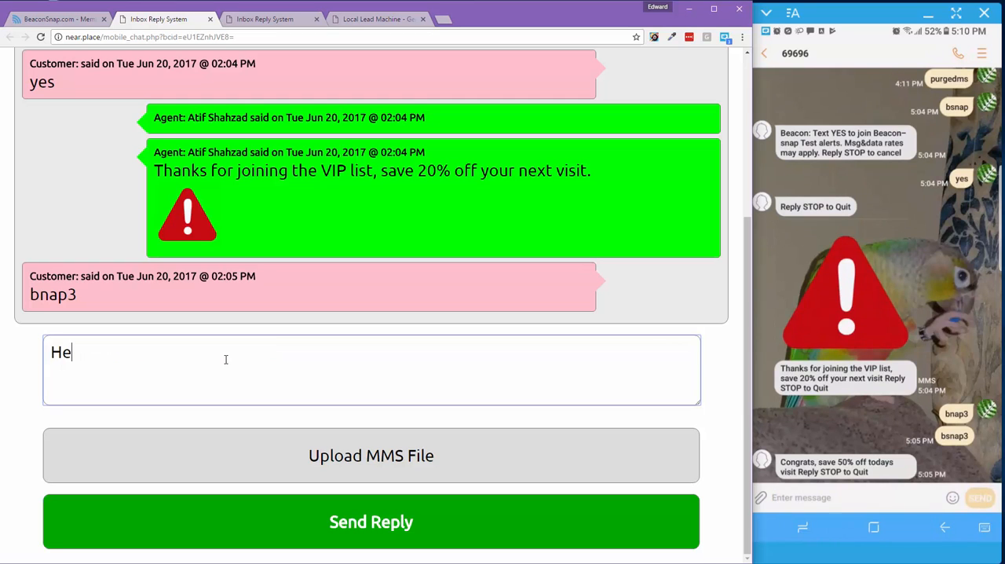
pyautogui.write('y whats up?')
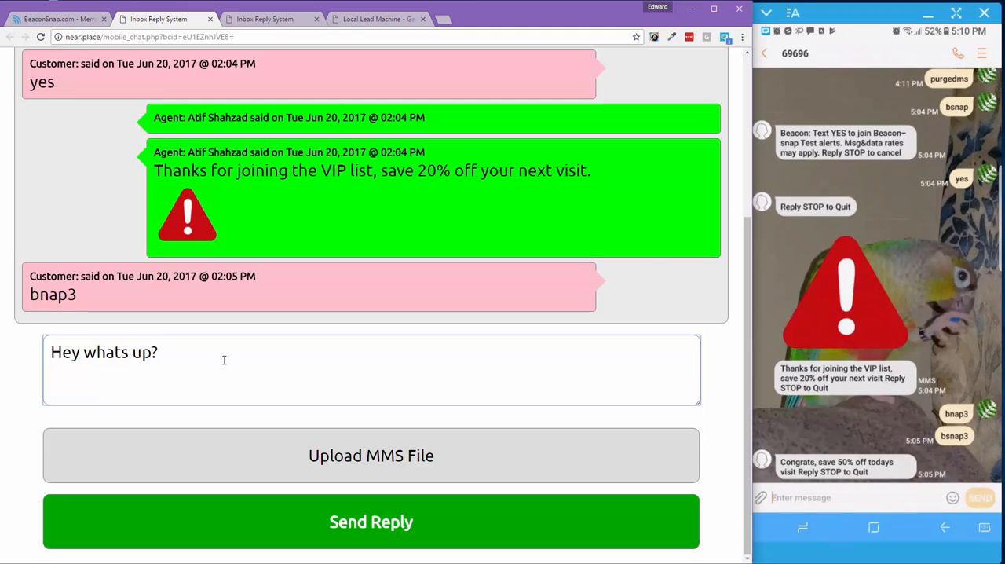
pyautogui.click(267, 521)
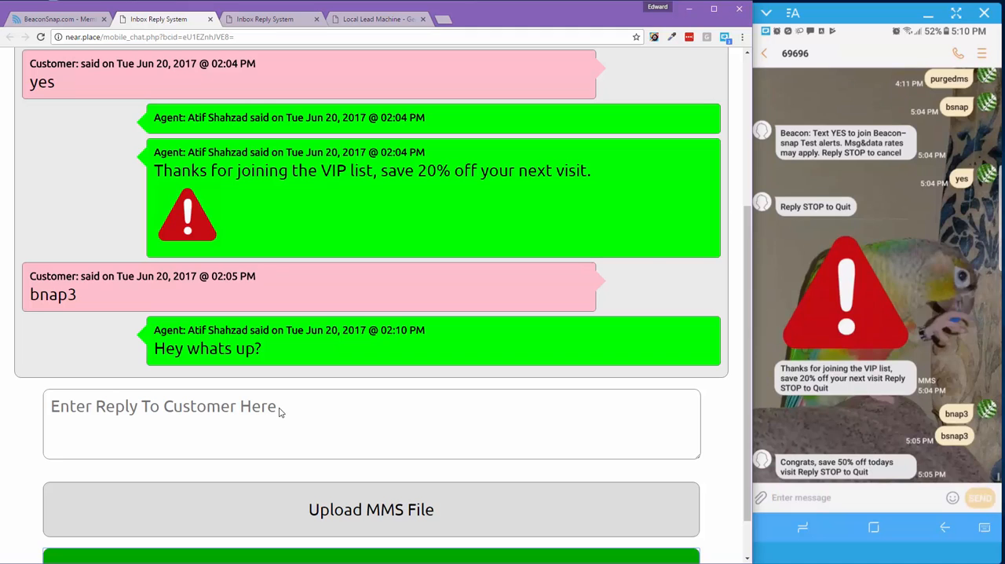
# Answer "Nothing much!" in the 69696 conversation from the mirrored phone
pyautogui.click(807, 497)
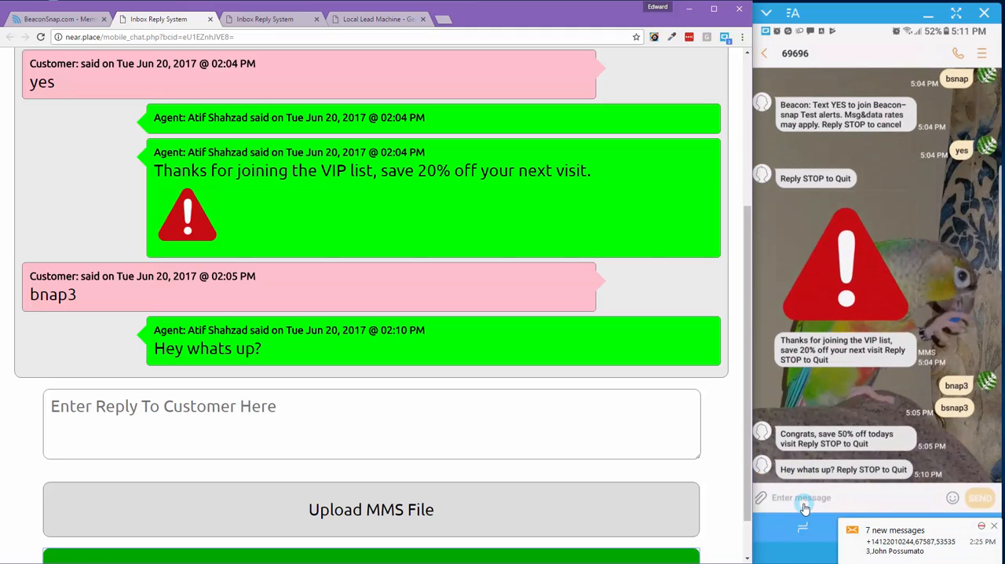
pyautogui.click(796, 499)
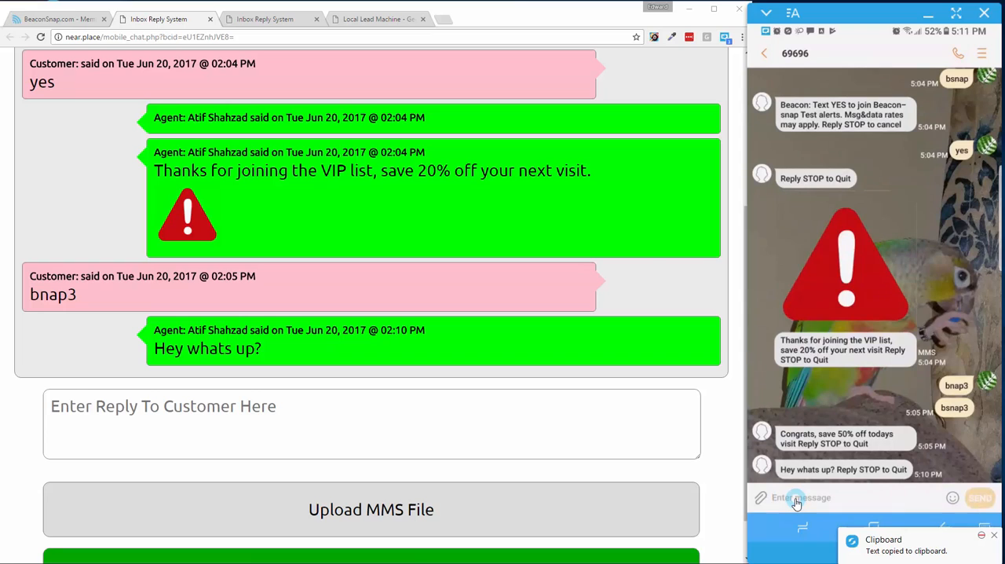
pyautogui.write('Not')
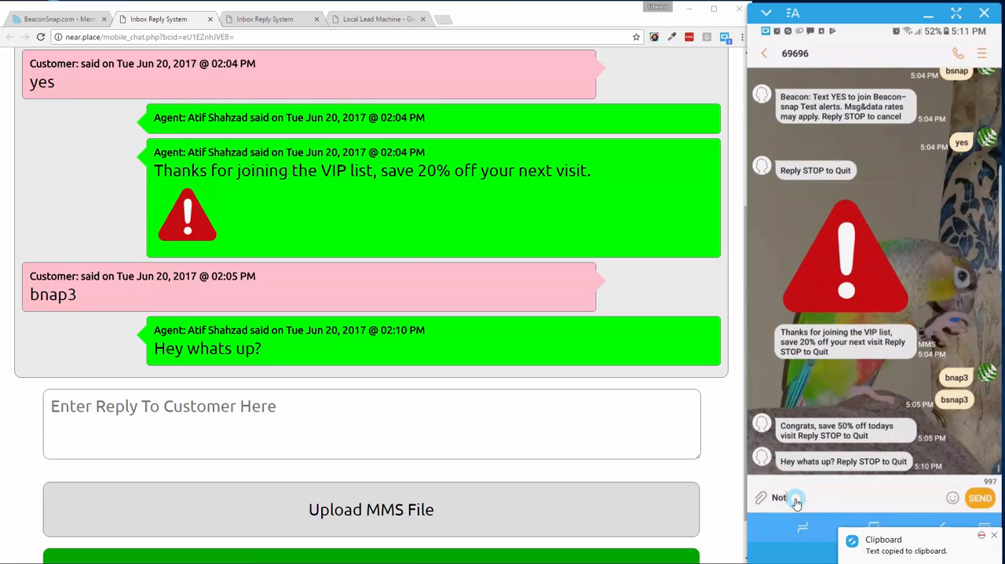
pyautogui.write('hing much!')
pyautogui.click(980, 500)
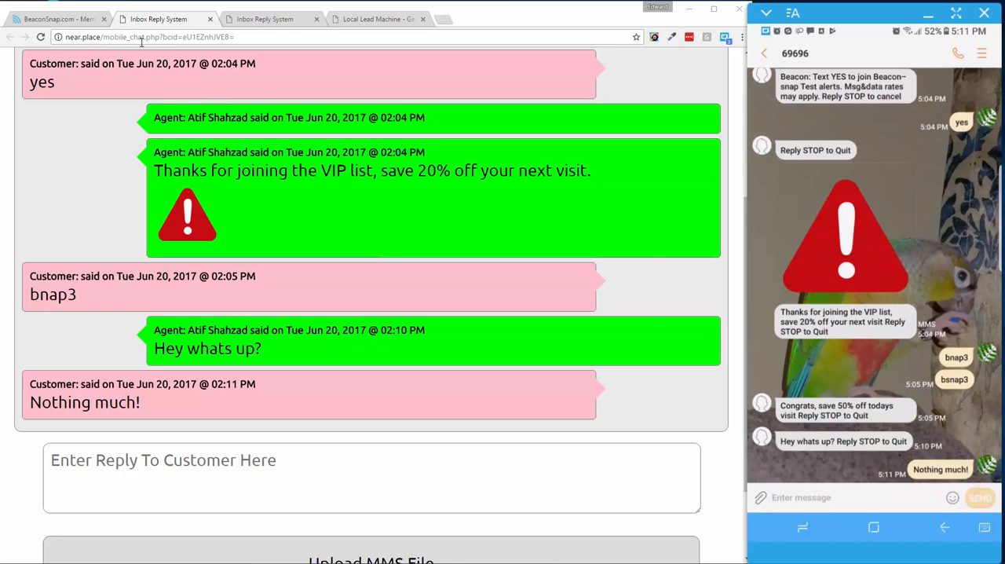
# Return to BeaconSnap, open the SMS broadcast scheduler and name the new broadcast "My 1st SEND!!!!"
pyautogui.click(76, 22)
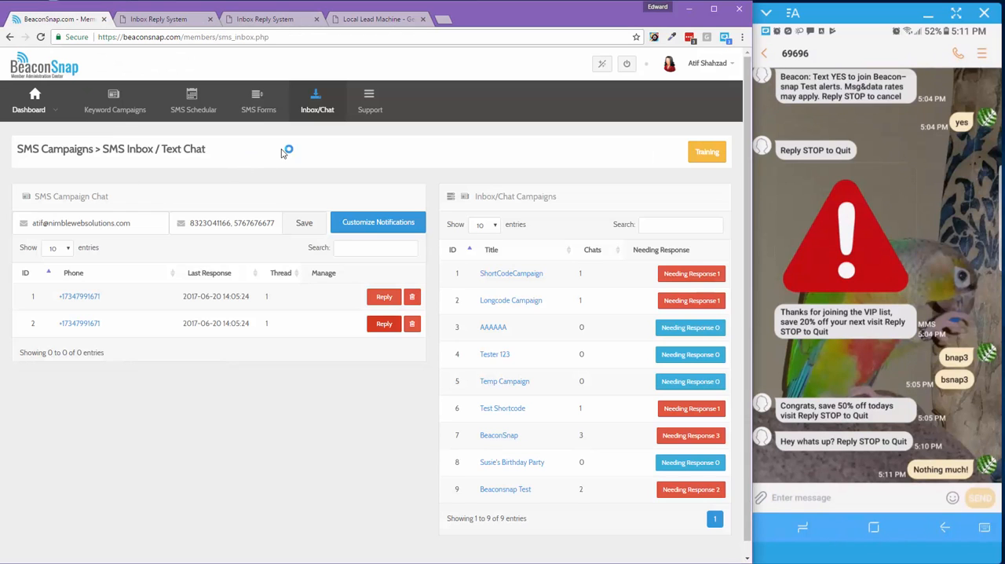
pyautogui.click(202, 101)
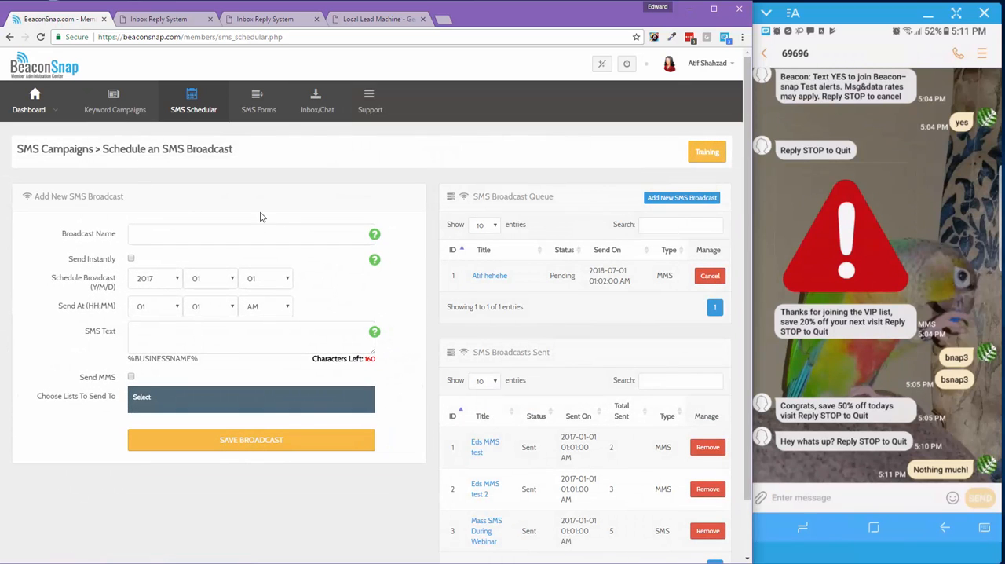
pyautogui.click(177, 232)
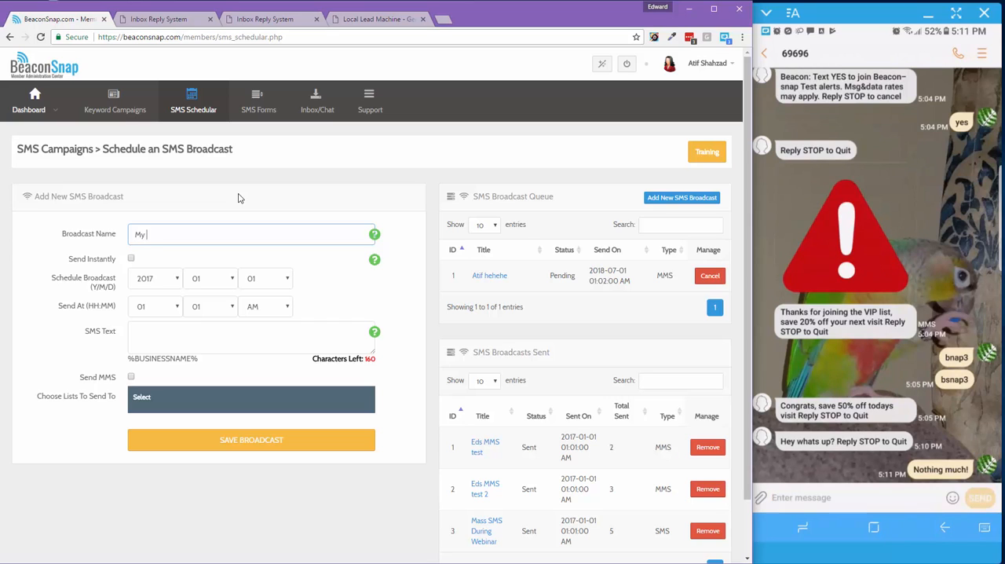
pyautogui.write('My 1st SEND!!!!')
# Set the broadcast's send time to 07:07 PM, leaving the scheduled date as it is
pyautogui.click(209, 280)
pyautogui.click(262, 283)
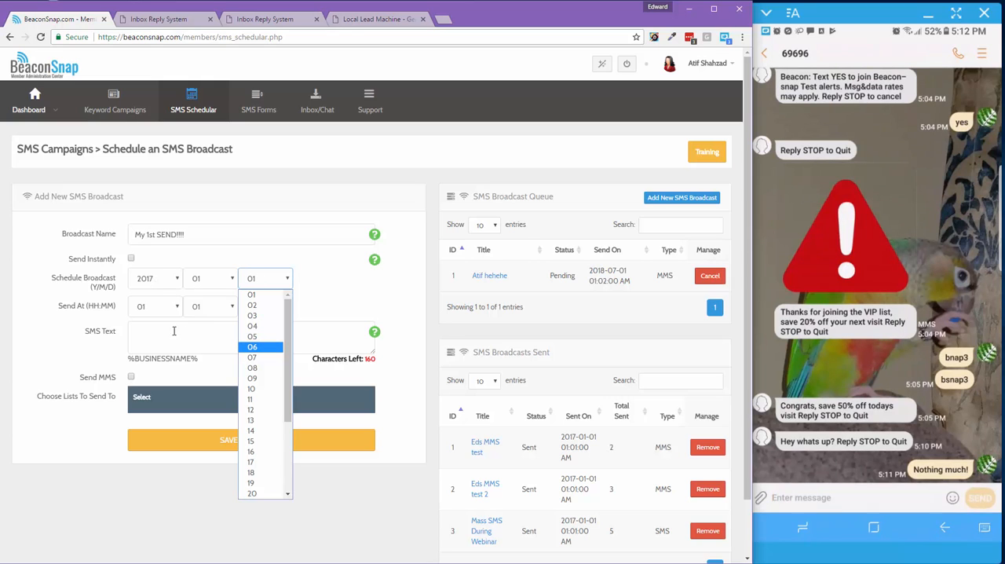
pyautogui.click(148, 309)
pyautogui.click(146, 385)
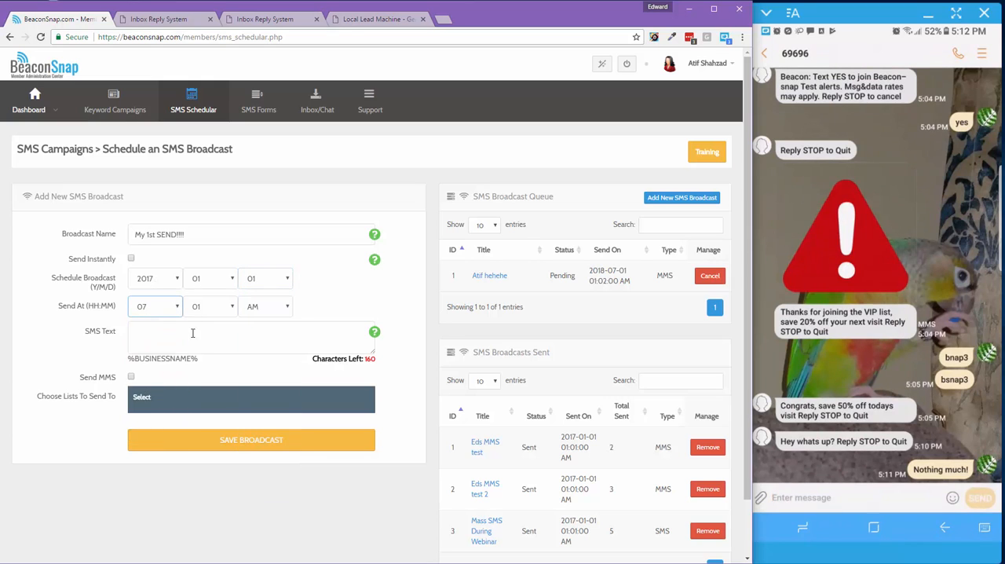
pyautogui.click(206, 309)
pyautogui.click(197, 385)
pyautogui.click(259, 308)
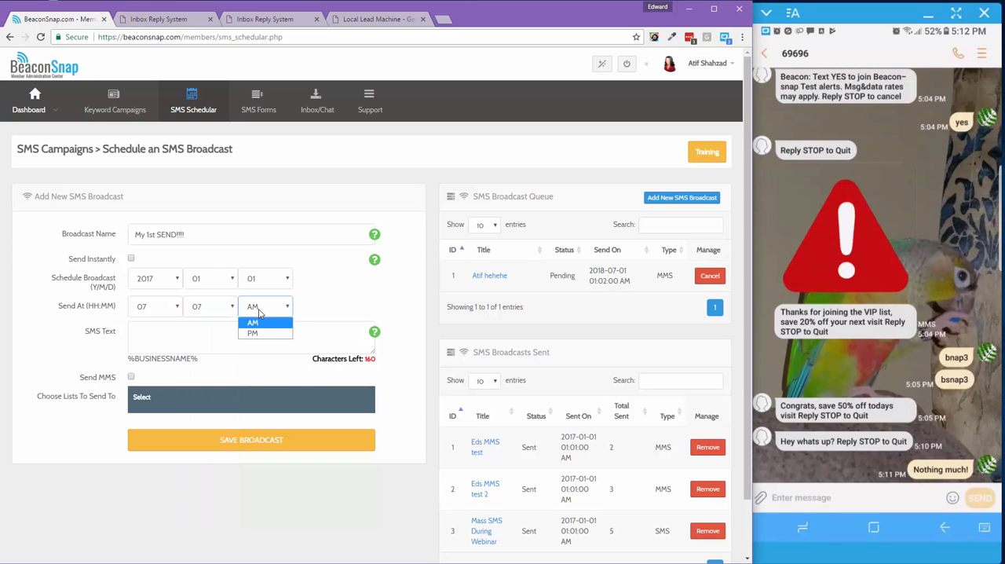
pyautogui.click(265, 333)
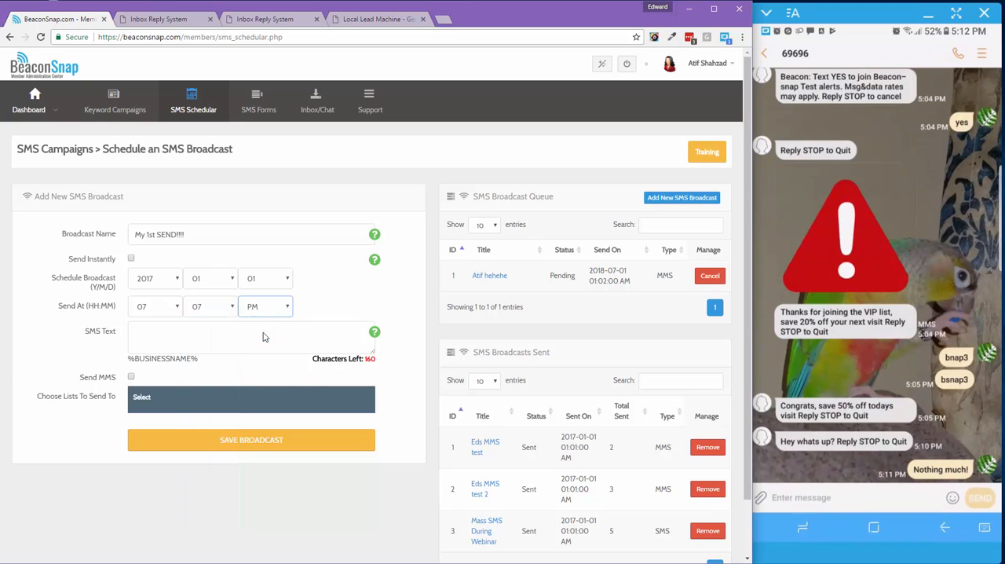
# Set the broadcast to send instantly and enter the SMS text "This is my 1st blast!!!!!"
pyautogui.click(215, 339)
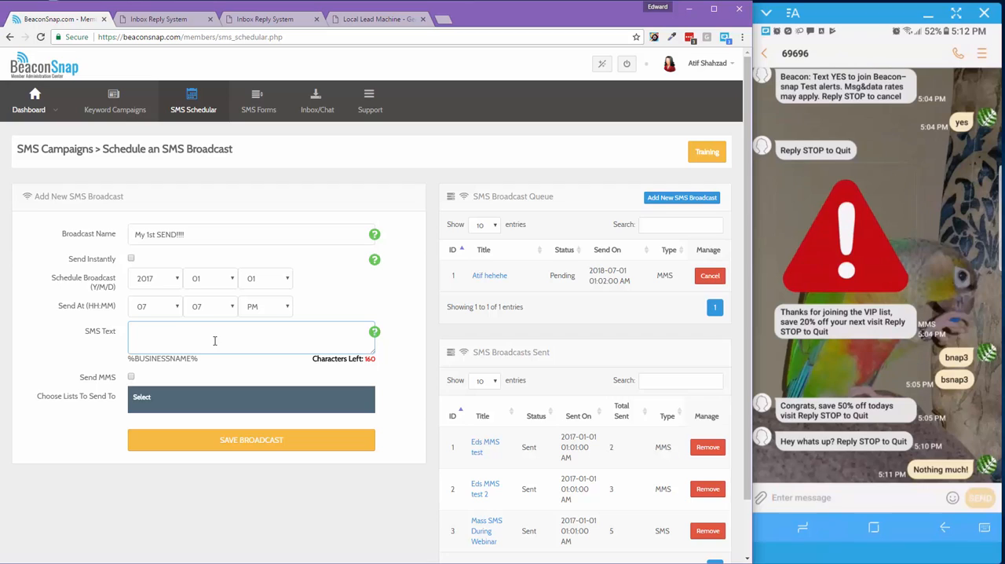
pyautogui.click(131, 260)
pyautogui.click(158, 290)
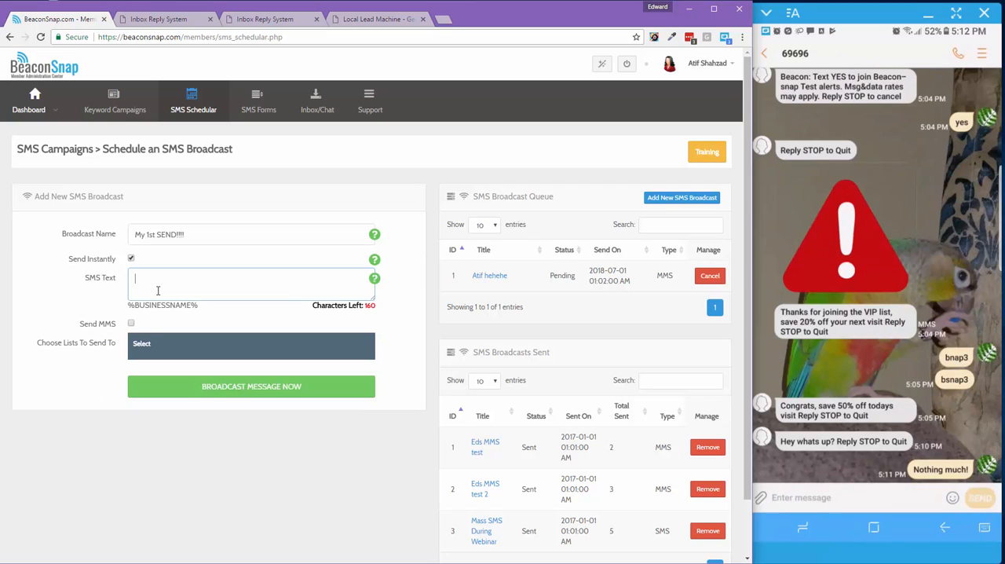
pyautogui.write('This is my 1sdt bl')
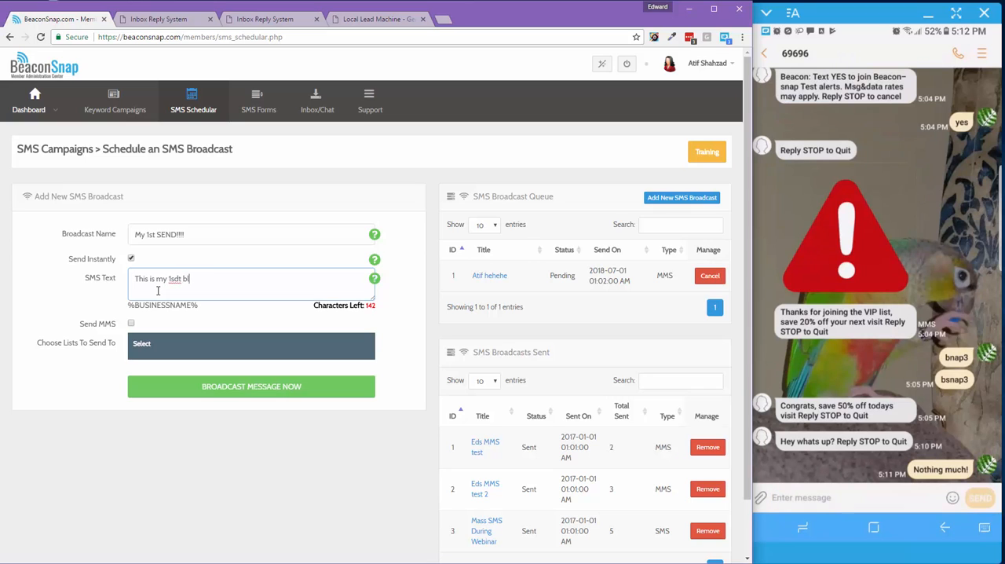
pyautogui.write('ast')
pyautogui.press('BackSpace')
pyautogui.press('BackSpace')
pyautogui.press('BackSpace')
pyautogui.press('BackSpace')
pyautogui.press('BackSpace')
pyautogui.press('BackSpace')
pyautogui.press('BackSpace')
pyautogui.press('BackSpace')
pyautogui.press('BackSpace')
pyautogui.write('st blast!!!!!')
# Leave MMS off, choose the Beaconsnap Test list as the recipient and broadcast the message now
pyautogui.click(131, 324)
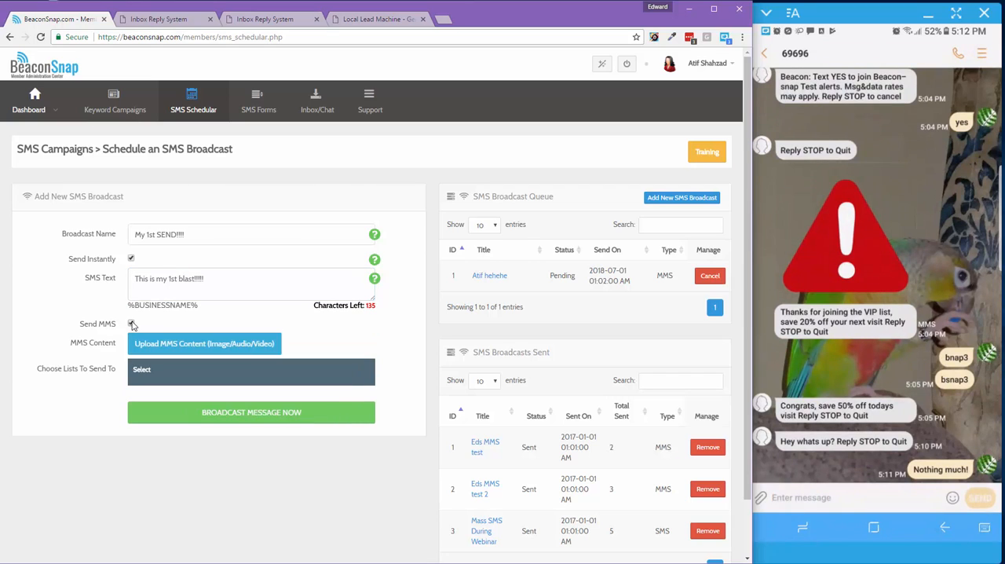
pyautogui.click(131, 324)
pyautogui.click(179, 346)
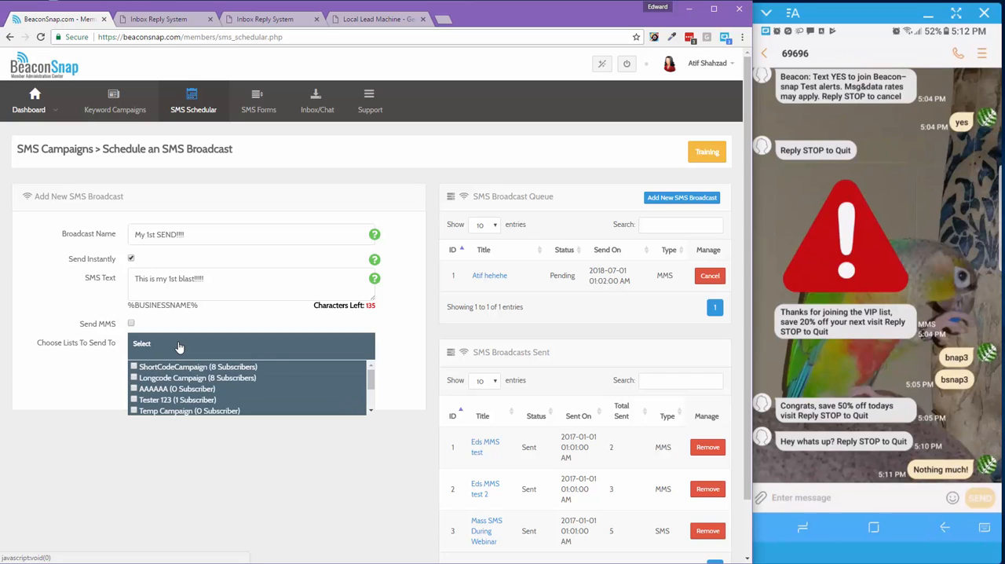
pyautogui.scroll(-2, 222, 374)
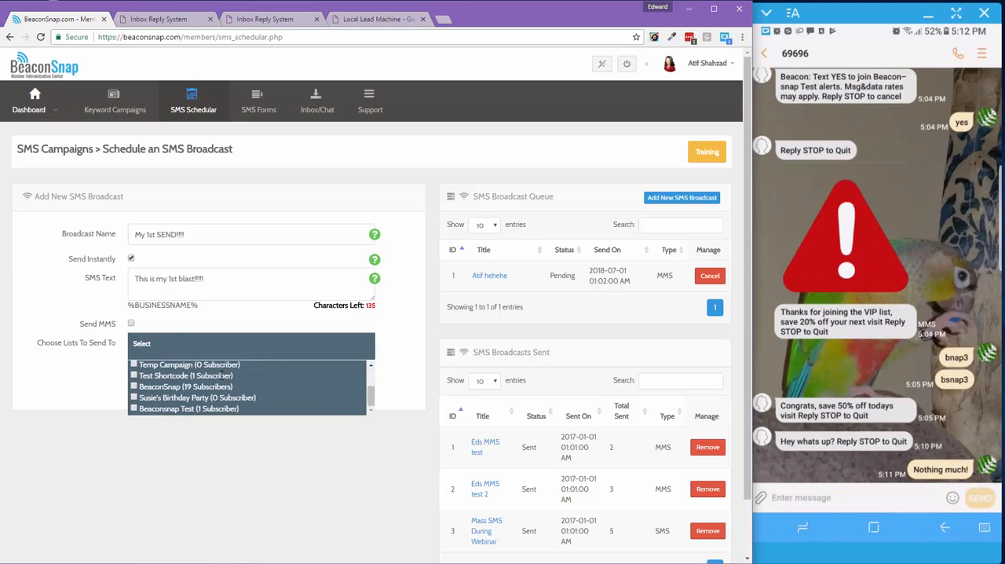
pyautogui.scroll(3, 149, 405)
pyautogui.scroll(-3, 145, 407)
pyautogui.click(135, 410)
pyautogui.click(102, 393)
pyautogui.click(219, 392)
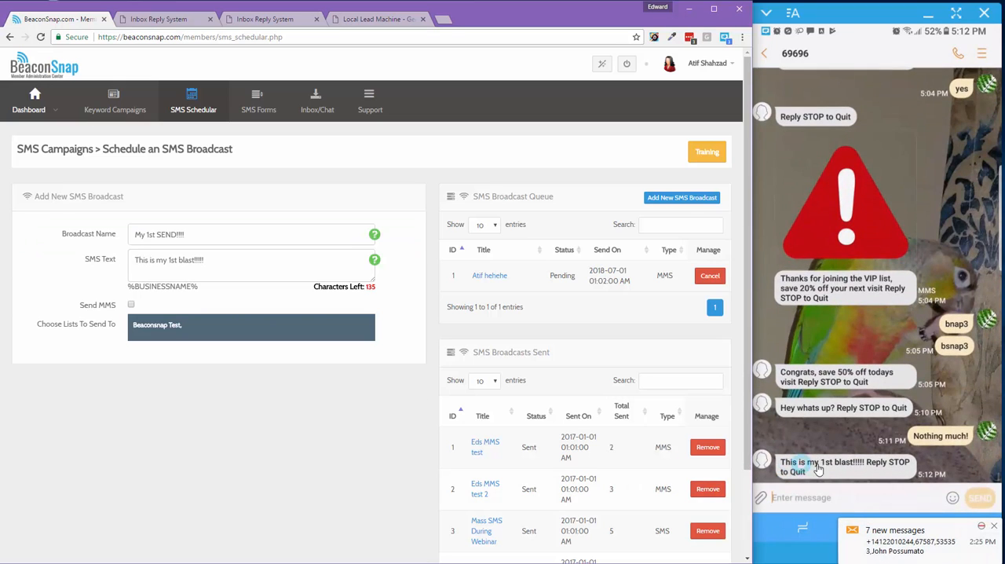
# Open "My 1st SEND!!!!" from the sent SMS broadcasts and review its details and the sent list
pyautogui.scroll(-1, 406, 434)
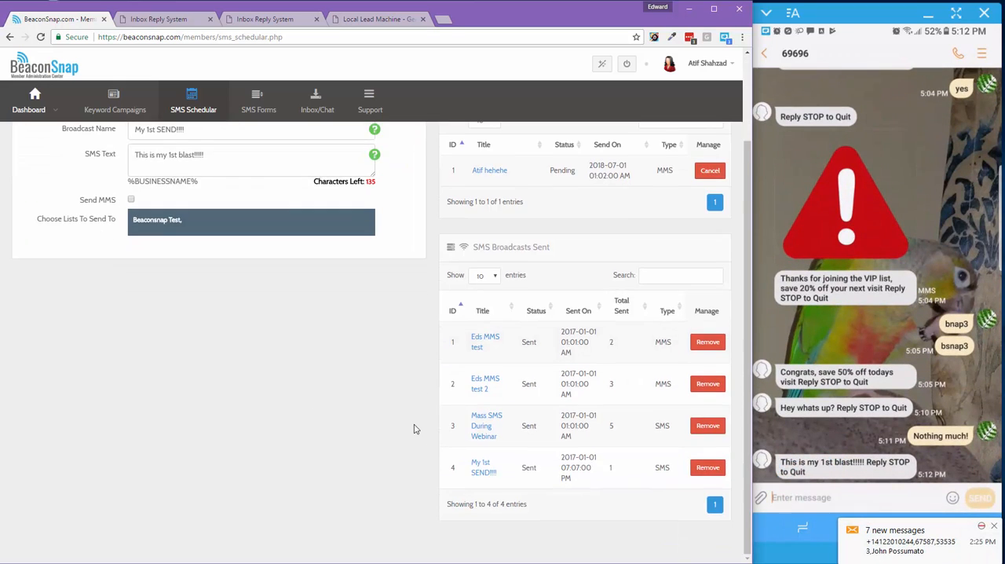
pyautogui.click(483, 468)
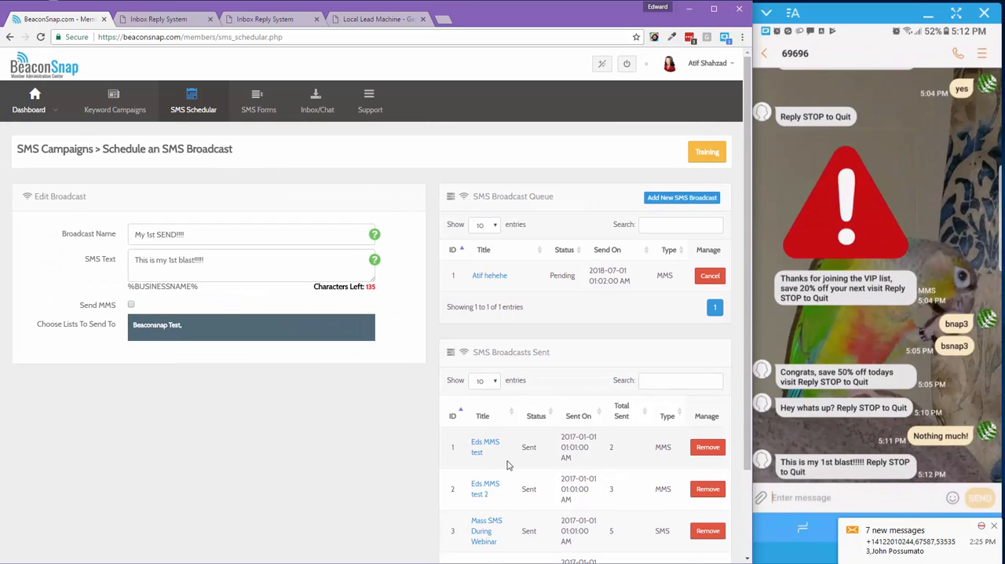
pyautogui.scroll(-1, 484, 469)
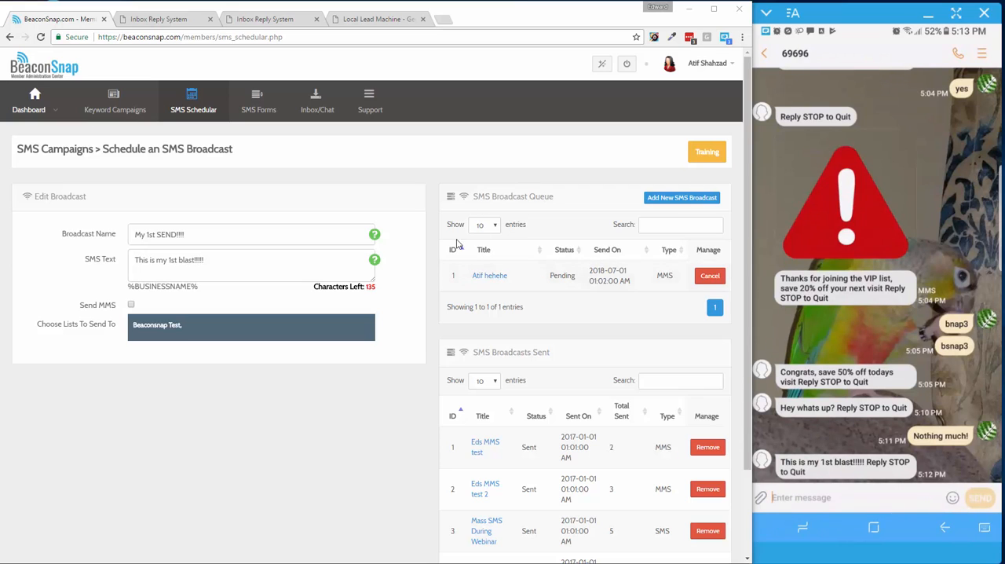
pyautogui.moveTo(475, 353); pyautogui.dragTo(541, 352)
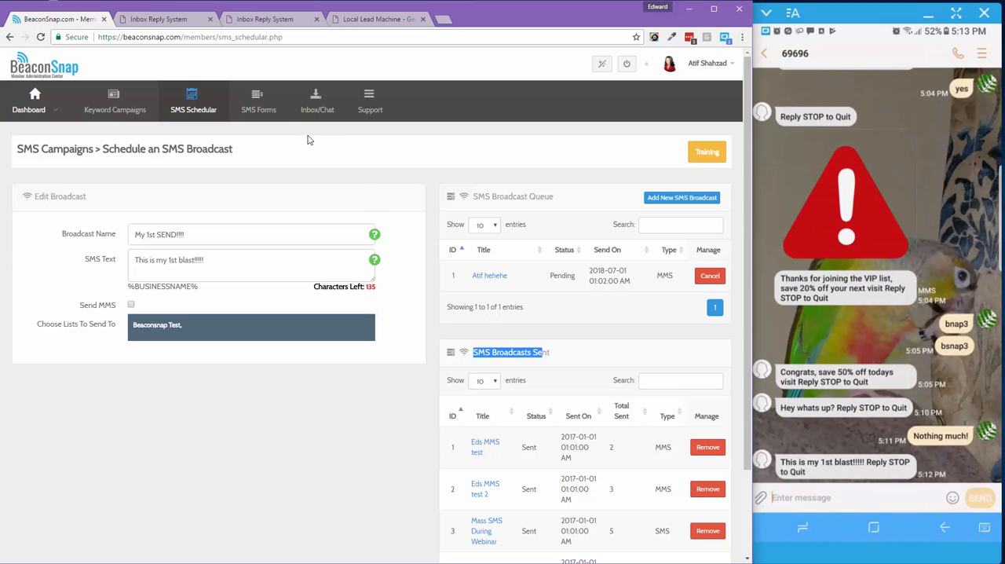
# Go to the SMS subscription web forms and name the new form "My 1st Form"
pyautogui.click(265, 111)
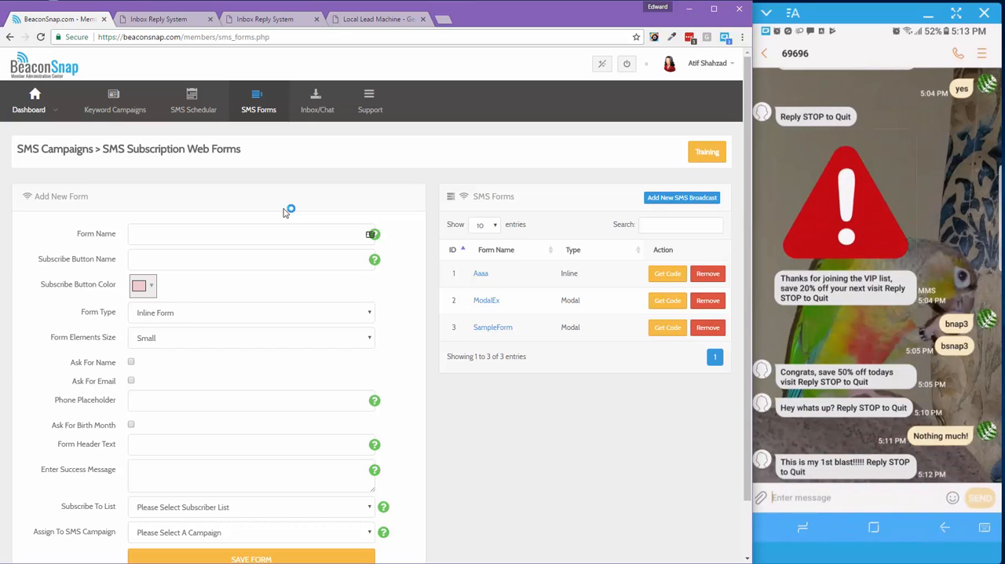
pyautogui.scroll(-2, 265, 204)
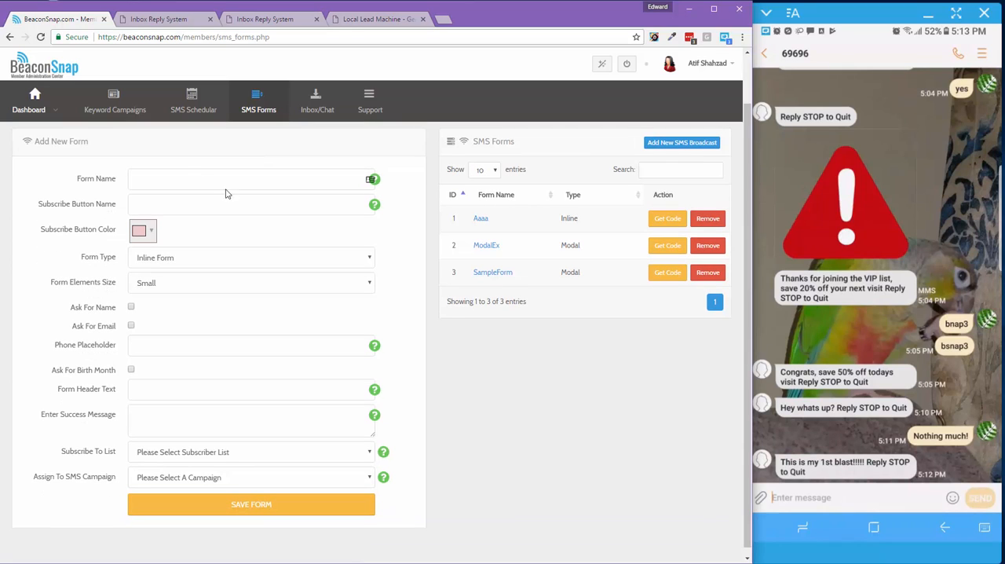
pyautogui.click(183, 175)
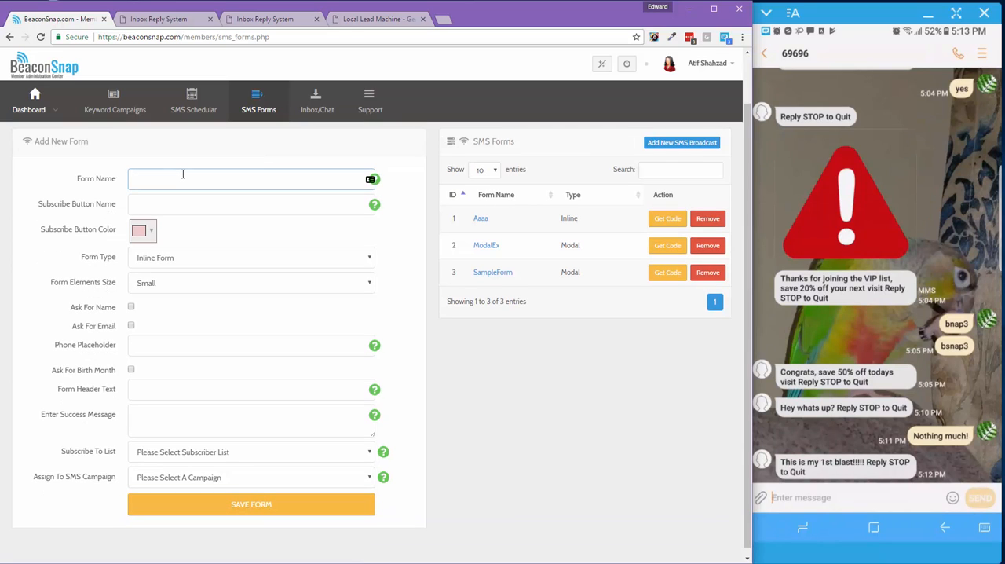
pyautogui.write('My 1st Form')
# Set the form's subscribe button name to "SUBSCRIBE NOW!!!"
pyautogui.click(163, 204)
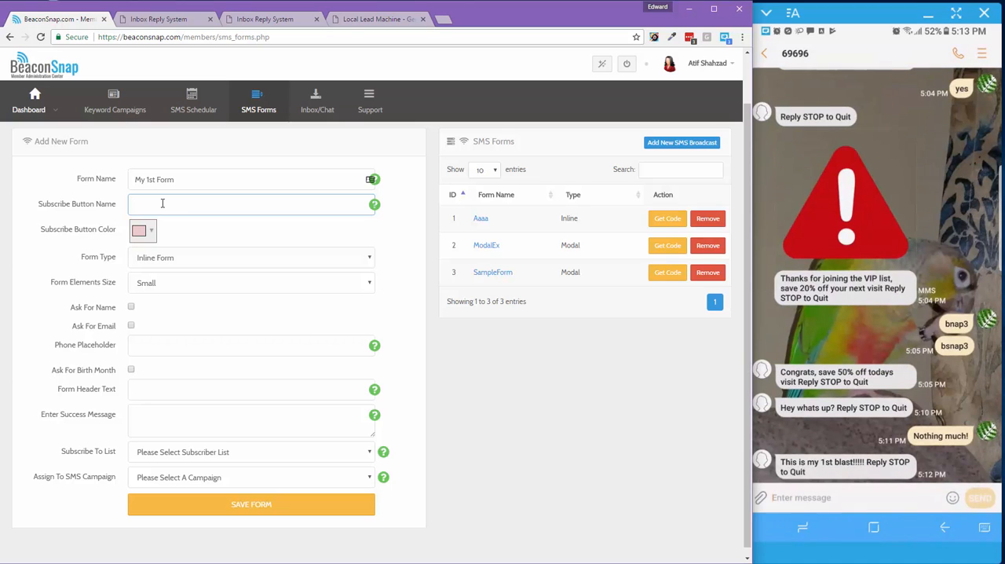
pyautogui.write('SUBSCRIBE NOW!!!')
# Set the subscribe button color to blue (#0000ff)
pyautogui.click(139, 230)
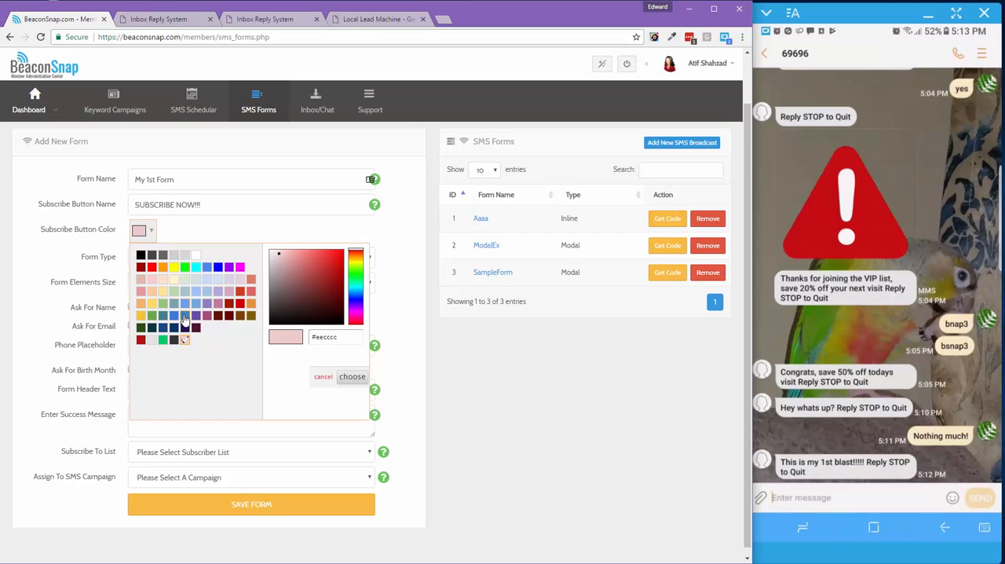
pyautogui.click(217, 267)
pyautogui.click(207, 230)
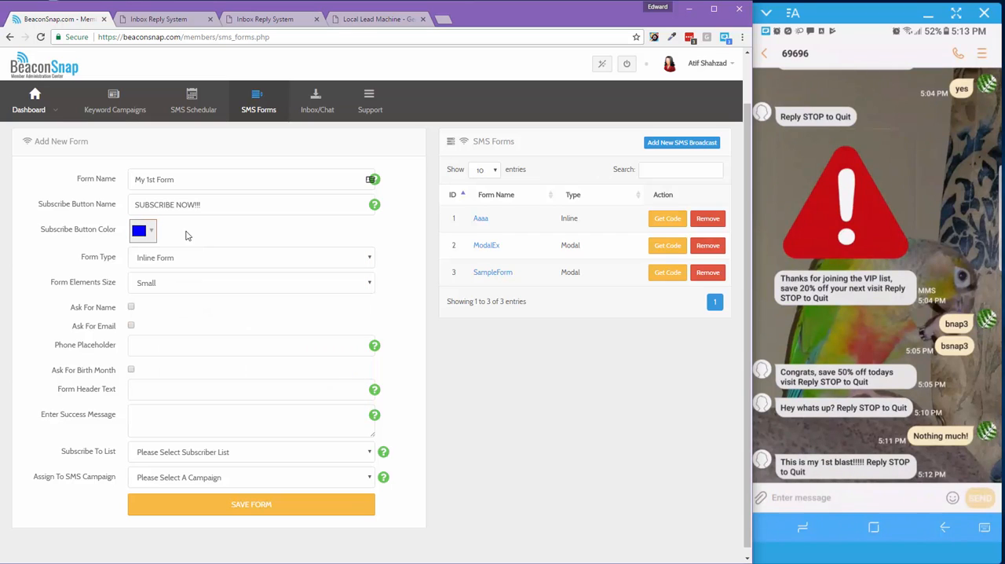
# Change the subscribe button color to the bright green swatch in the last palette row
pyautogui.click(145, 231)
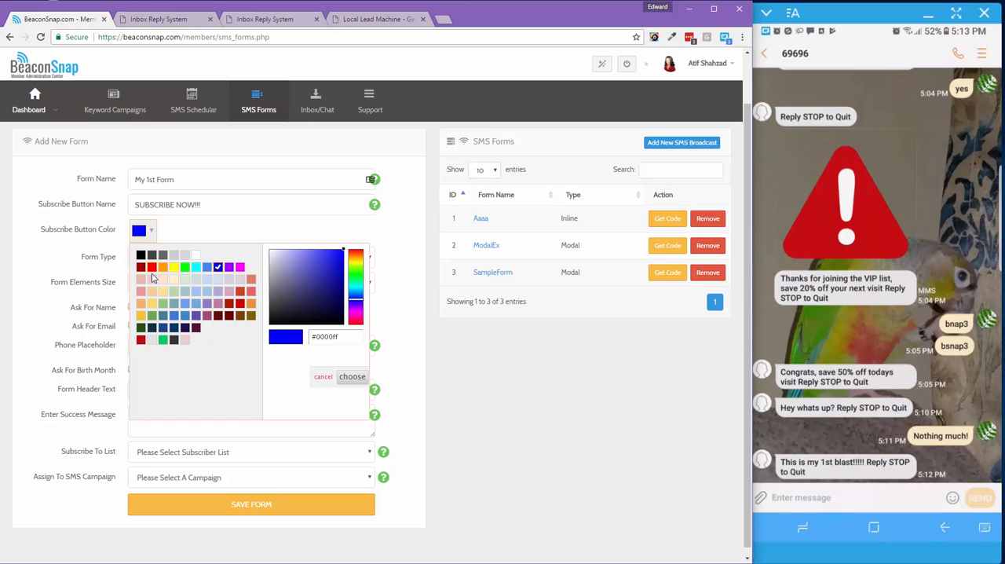
pyautogui.click(163, 340)
pyautogui.click(195, 235)
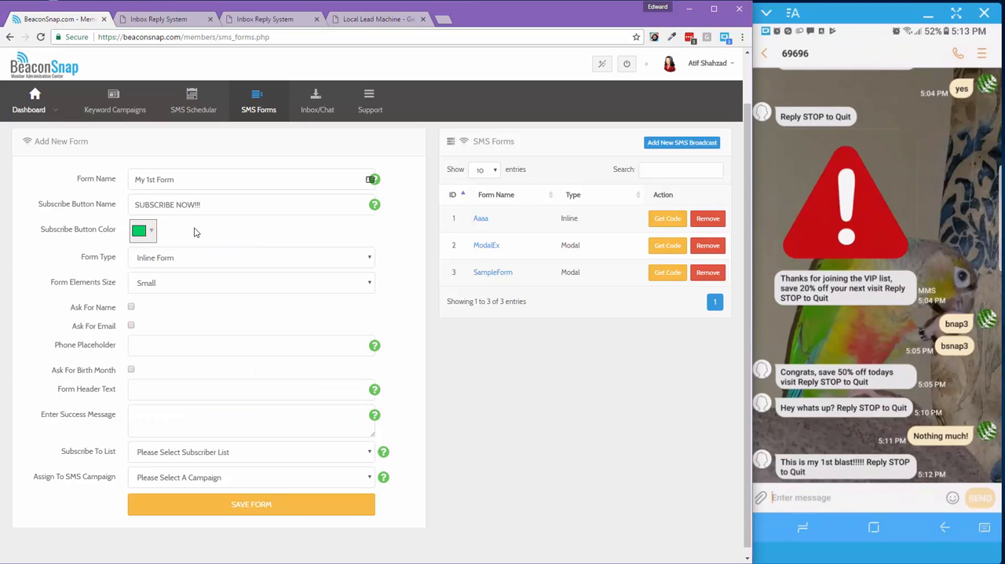
# Open the form type options for the new form
pyautogui.click(174, 264)
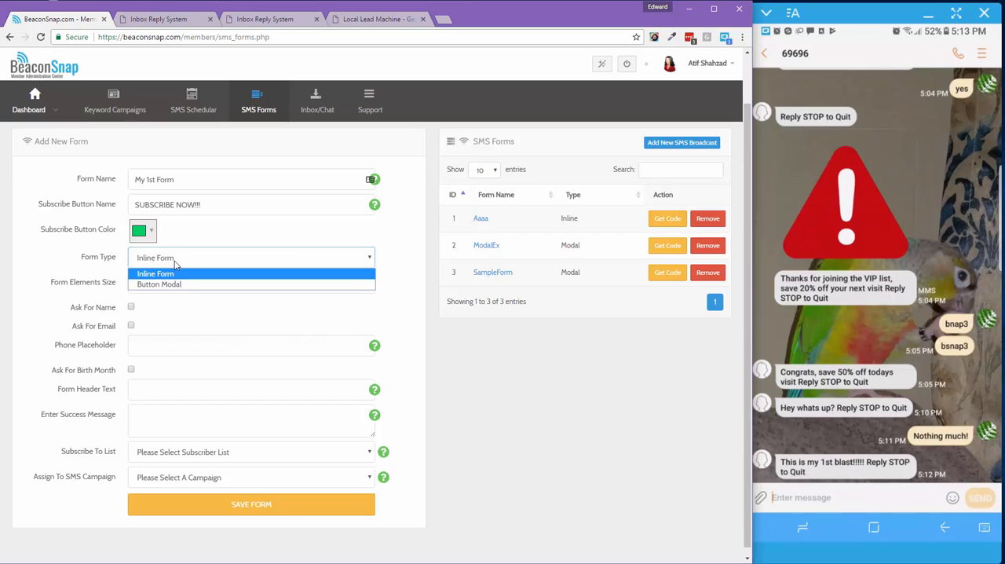
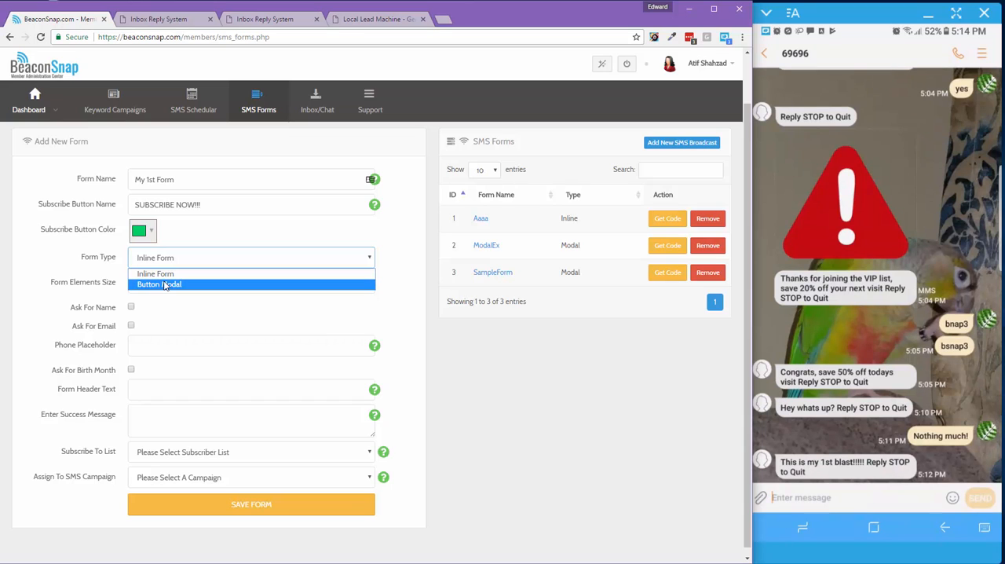
# Make the form a Button Modal with a light gray modal background and Medium form elements
pyautogui.click(165, 284)
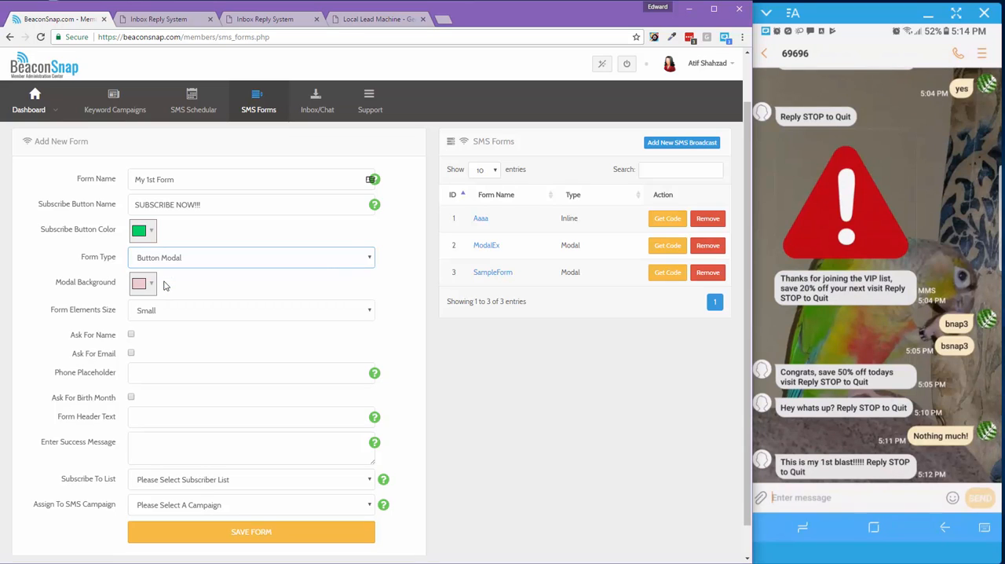
pyautogui.click(152, 285)
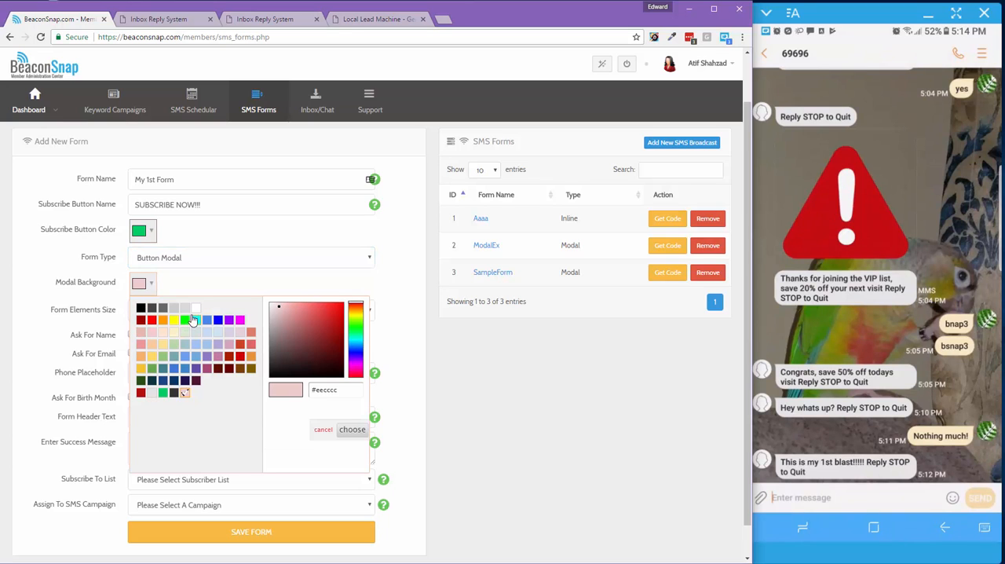
pyautogui.click(174, 309)
pyautogui.click(202, 288)
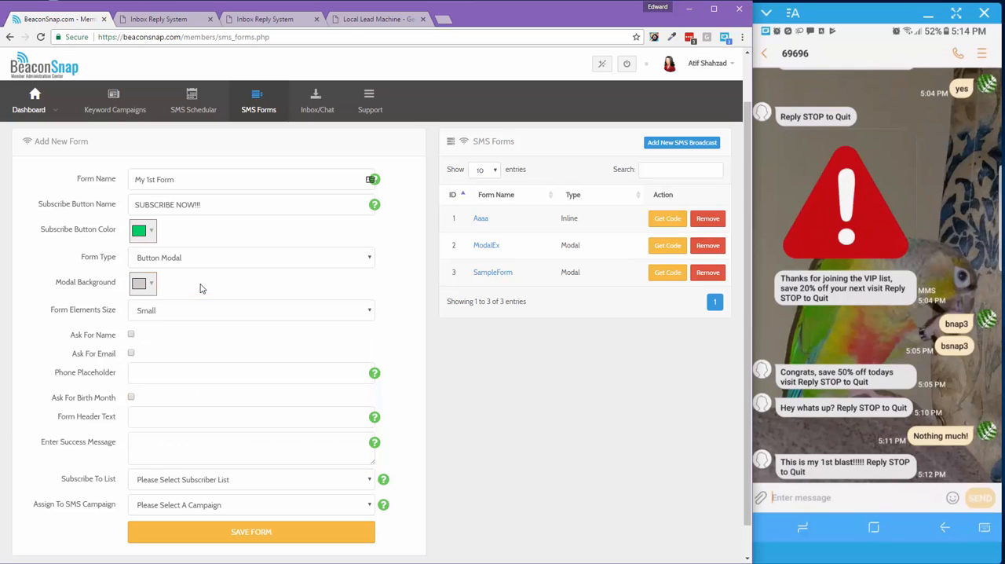
pyautogui.click(164, 316)
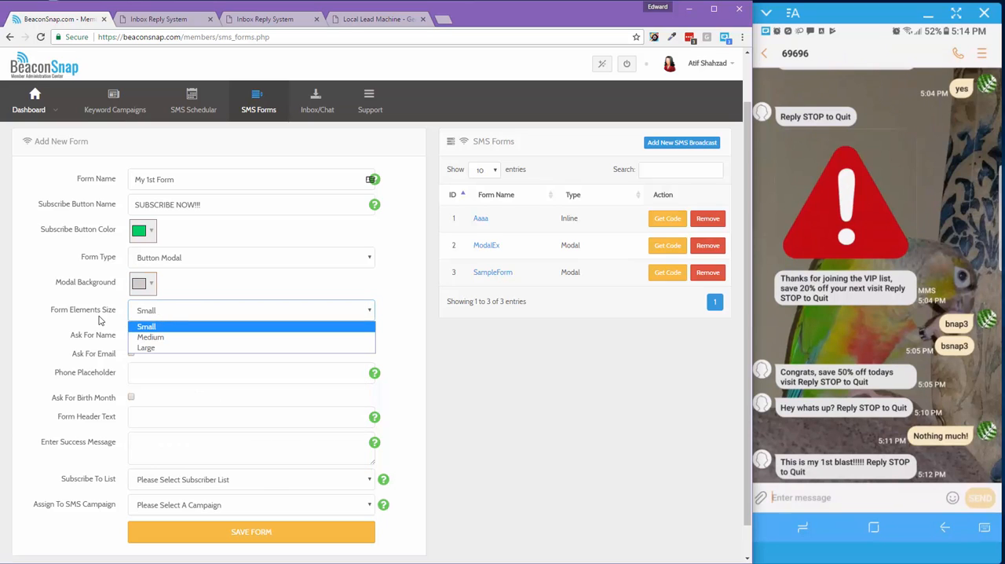
pyautogui.click(166, 338)
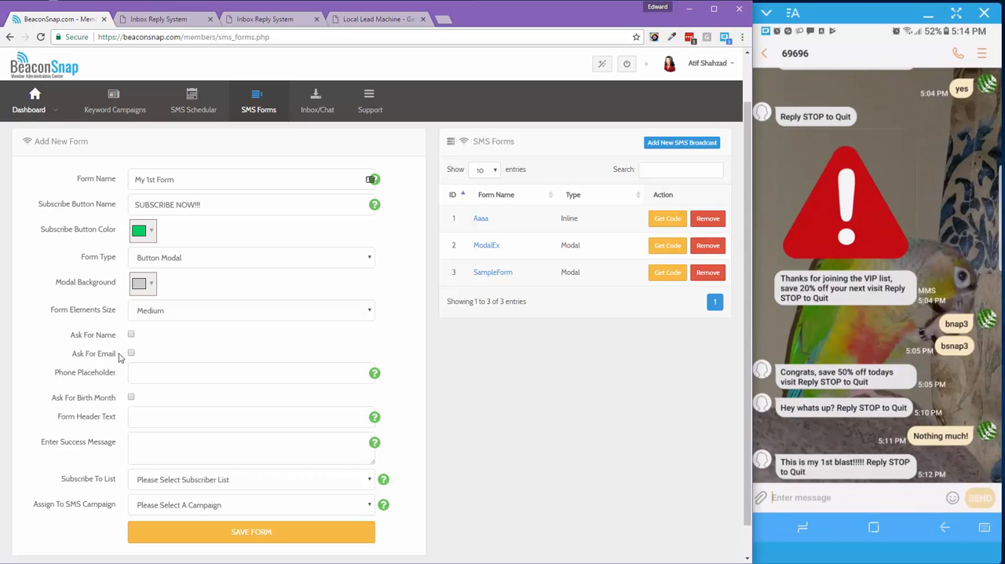
# Set the phone placeholder to "Enter your mobile phone ex." followed by a sample phone number
pyautogui.click(135, 374)
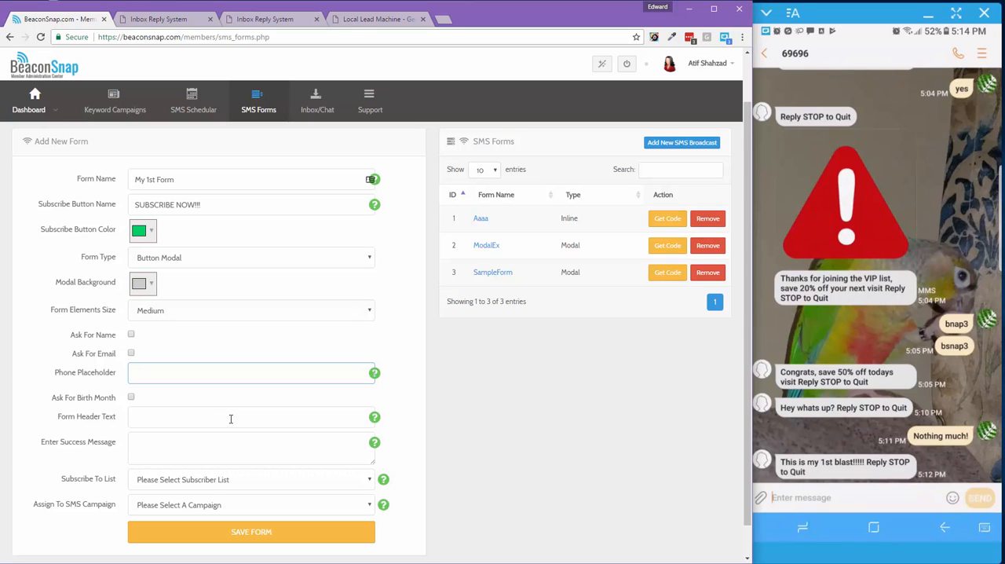
pyautogui.write('Enter your mon')
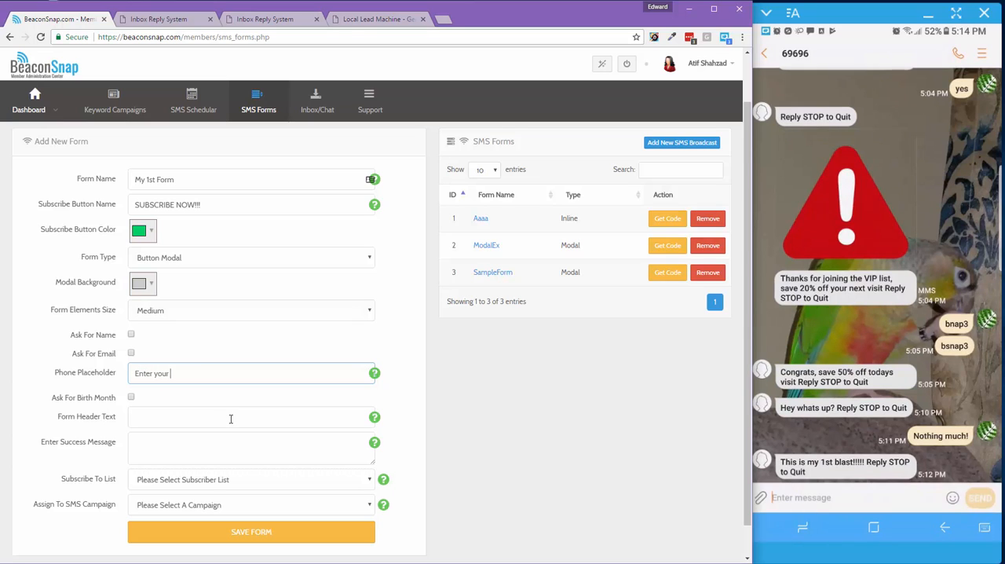
pyautogui.press('BackSpace')
pyautogui.press('BackSpace')
pyautogui.press('BackSpace')
pyautogui.press('BackSpace')
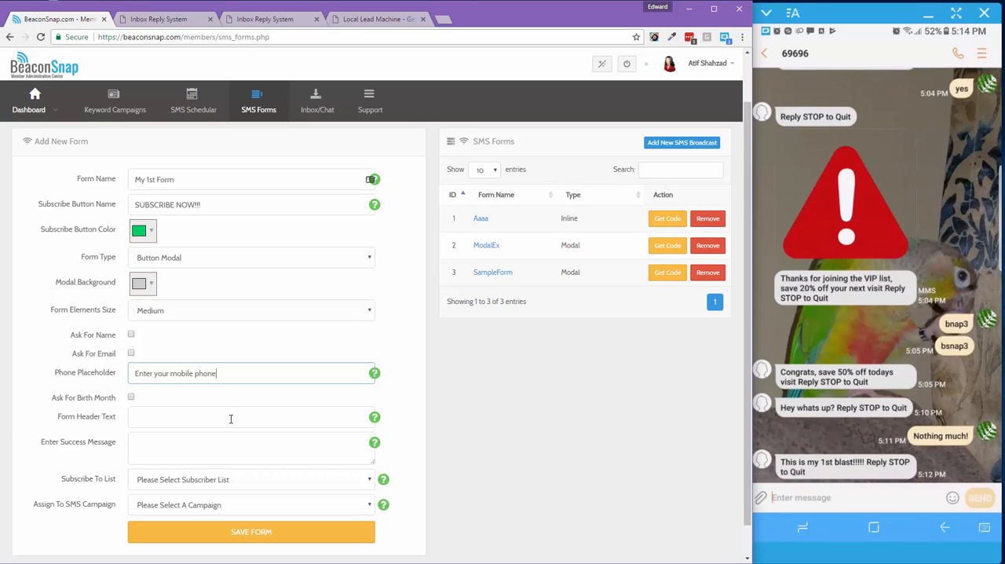
pyautogui.write('bile phone ex/')
pyautogui.write(' 1777888')
pyautogui.write('9999')
# Set the form header text to "Get the latest on all our great offering, subscribe today!"
pyautogui.click(146, 416)
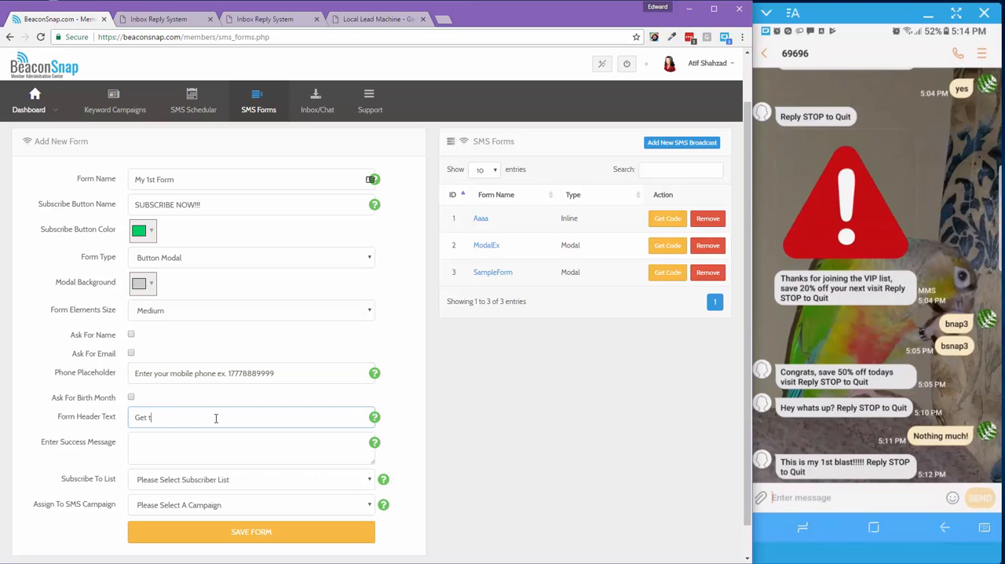
pyautogui.write('Get the latest on all our great')
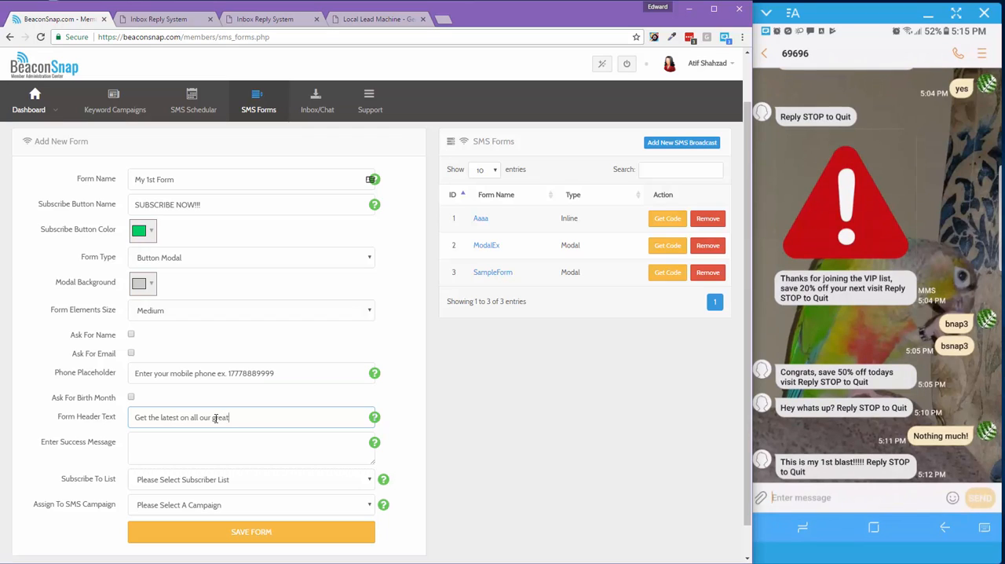
pyautogui.write(' offering, sub')
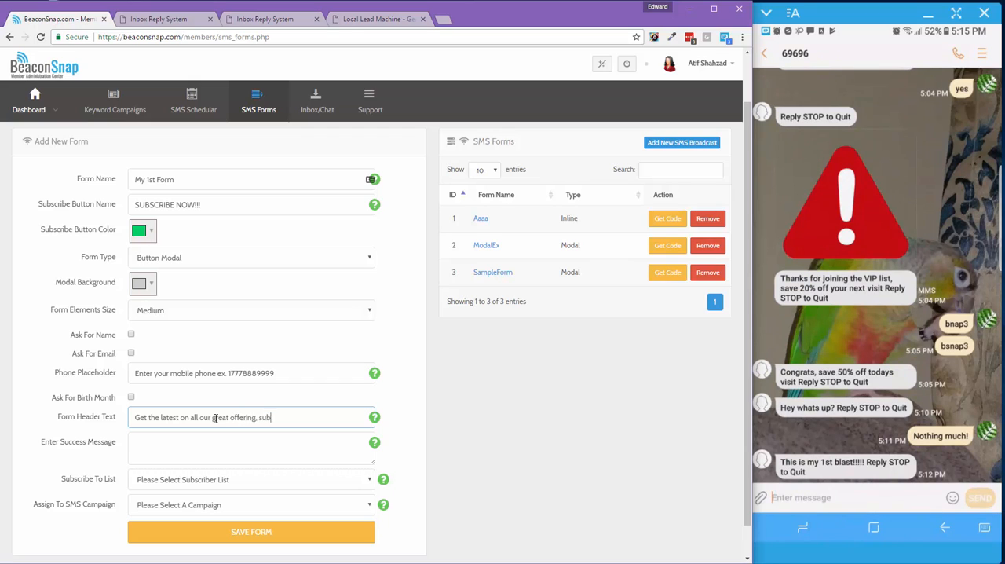
pyautogui.write('scribe today!')
# Enter the success message "Congrats you are now a VIP member!"
pyautogui.click(181, 439)
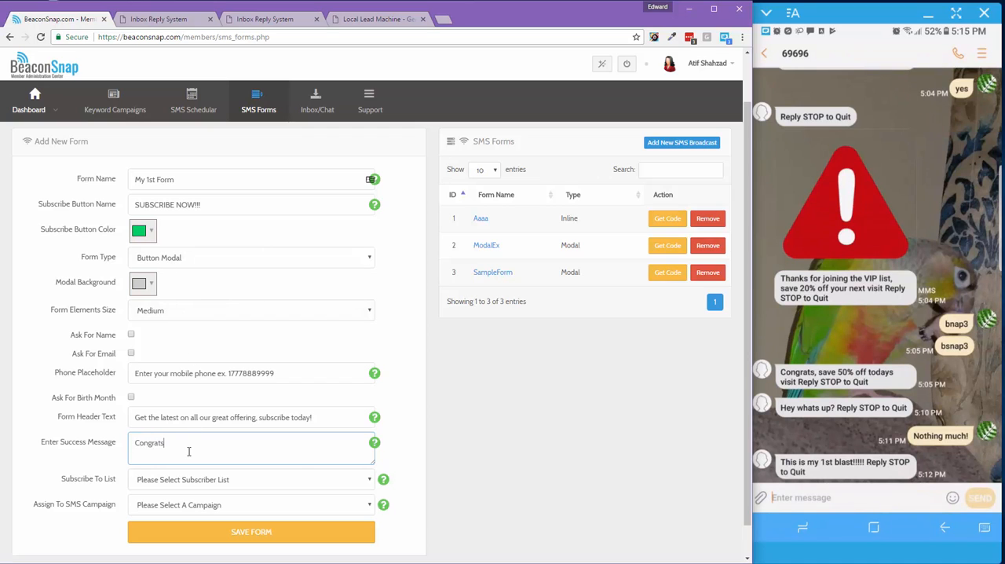
pyautogui.write('Congrats you are now a VIP member!')
# Choose Orphan as the subscriber list for the form
pyautogui.scroll(-1, 188, 452)
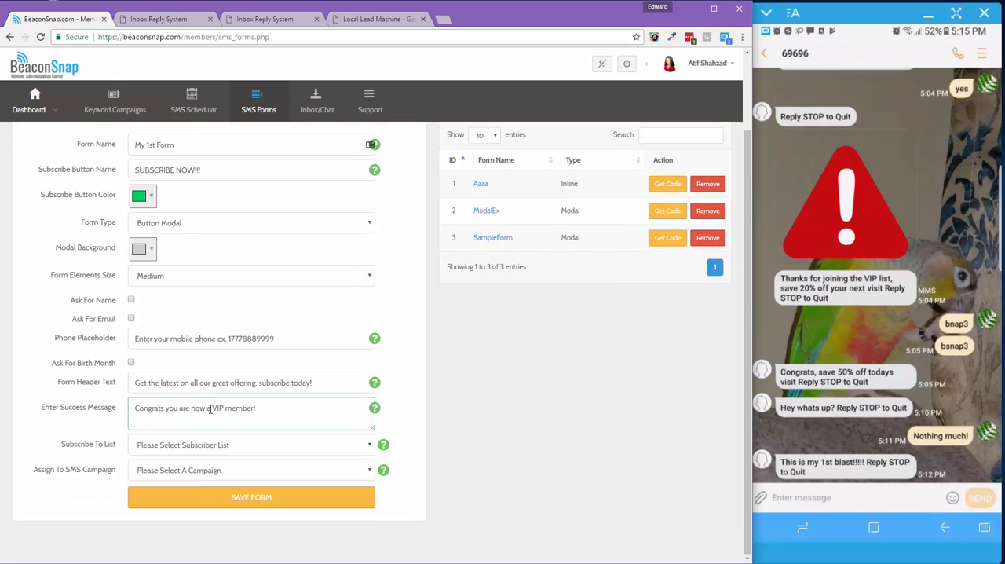
pyautogui.click(180, 446)
pyautogui.scroll(-10, 194, 348)
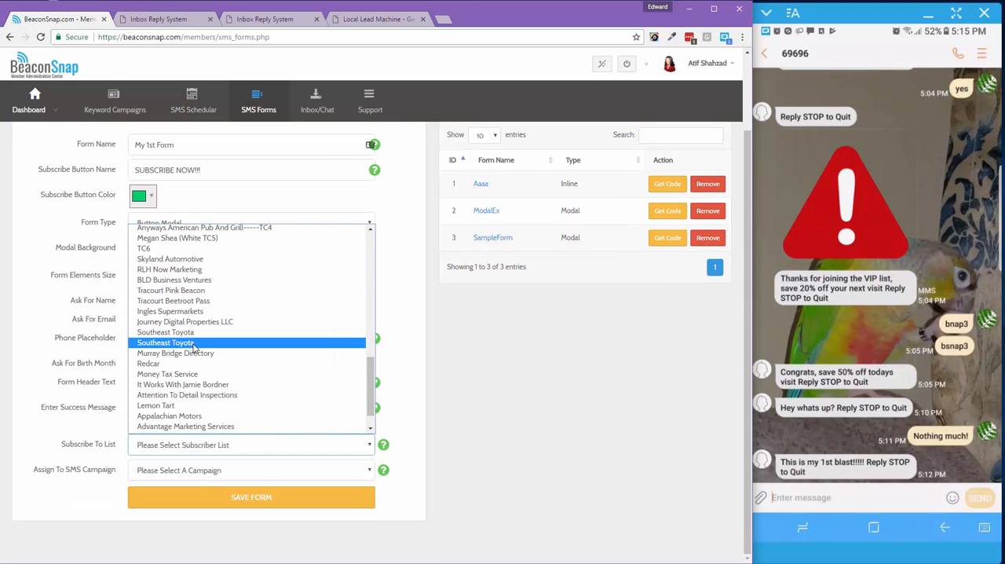
pyautogui.scroll(10, 194, 348)
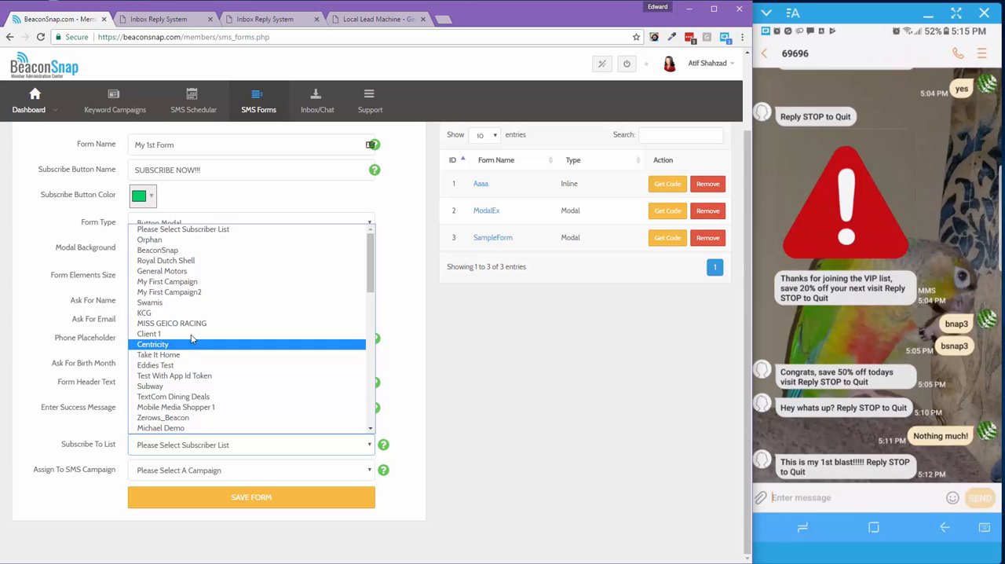
pyautogui.click(194, 240)
# Assign the form to the Beaconsnap Test SMS campaign and save it
pyautogui.click(168, 474)
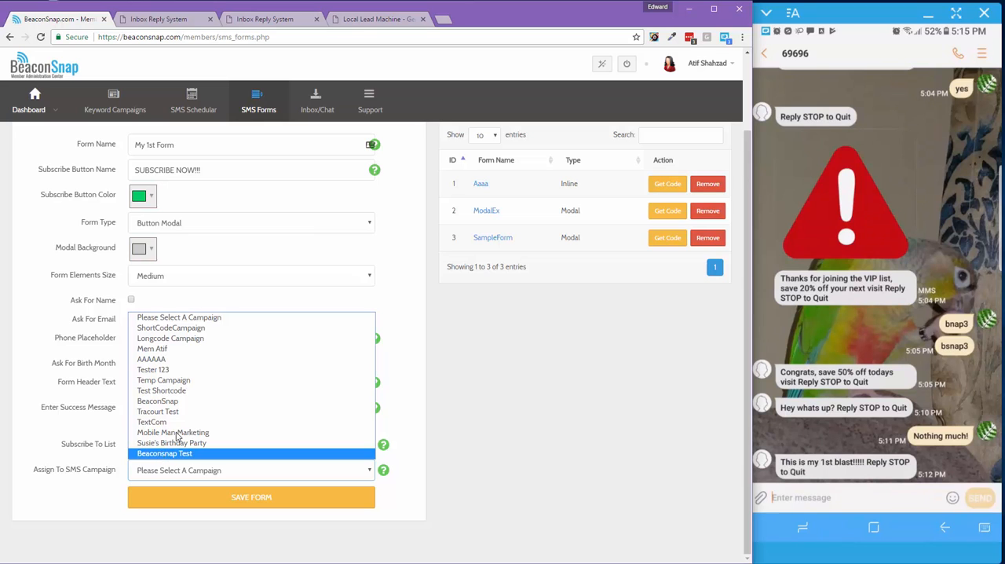
pyautogui.click(165, 455)
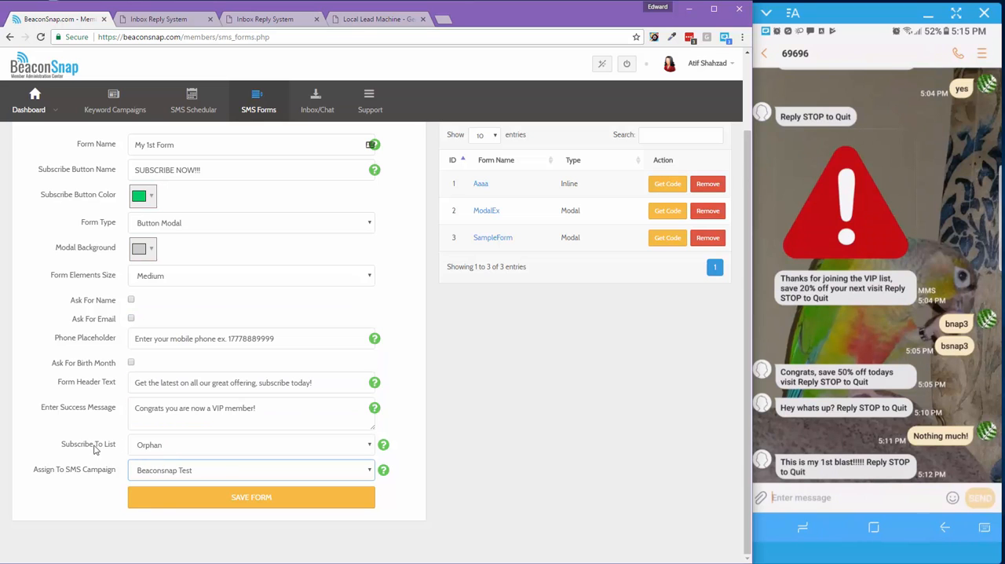
pyautogui.click(180, 507)
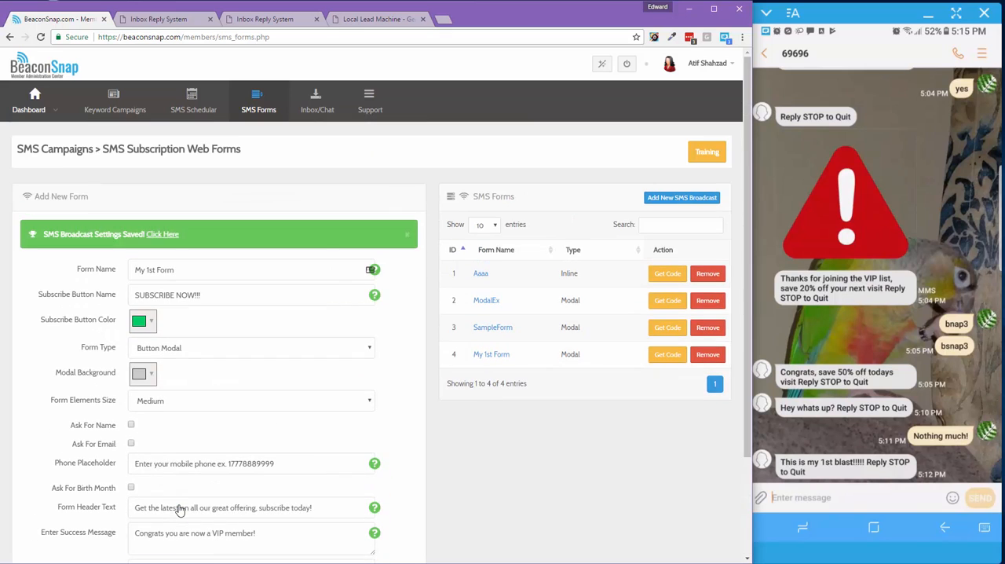
# Open the saved My 1st Form and copy its complete embed code
pyautogui.click(494, 356)
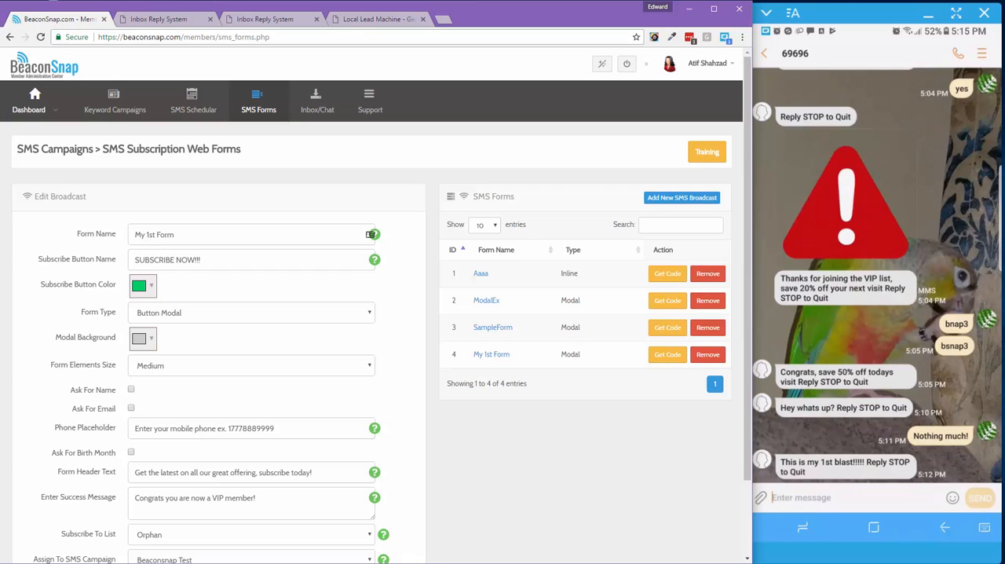
pyautogui.scroll(-1, 373, 337)
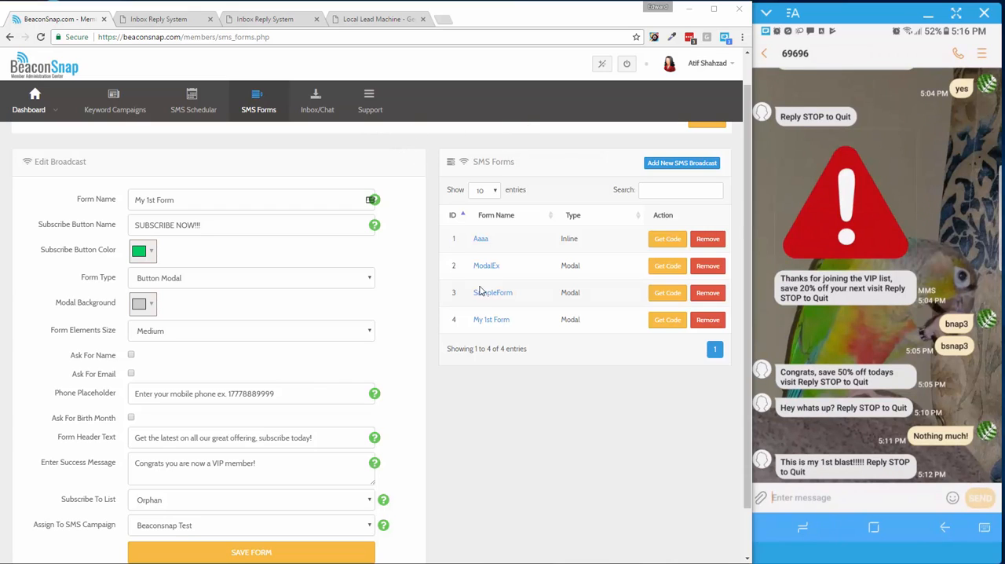
pyautogui.click(667, 320)
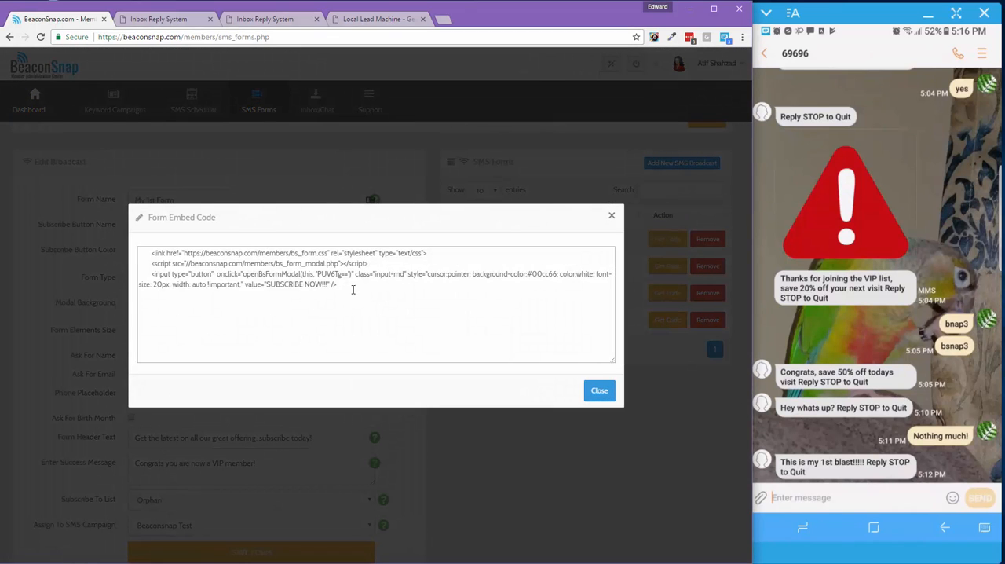
pyautogui.moveTo(353, 292); pyautogui.dragTo(146, 251)
pyautogui.rightClick(250, 283)
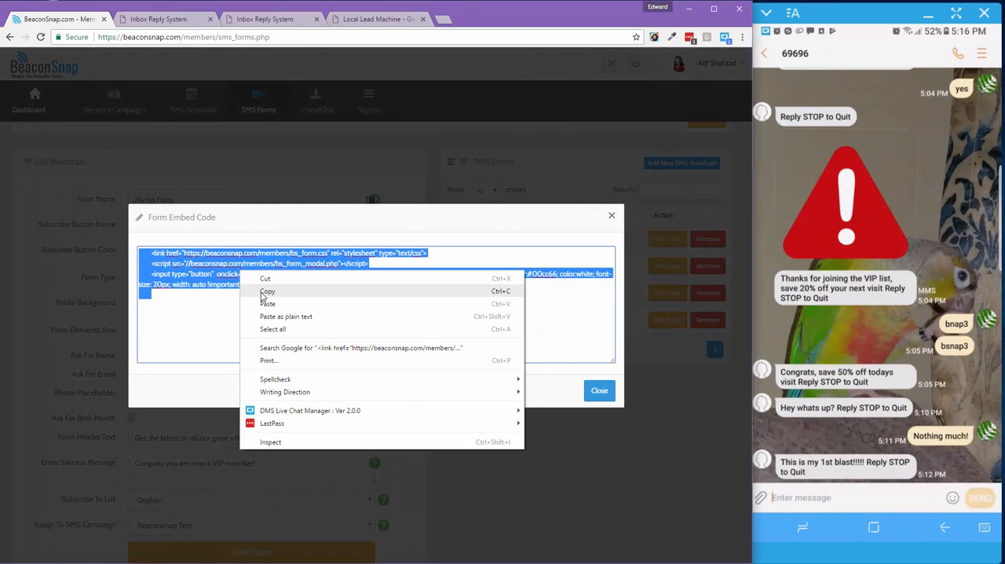
pyautogui.click(265, 292)
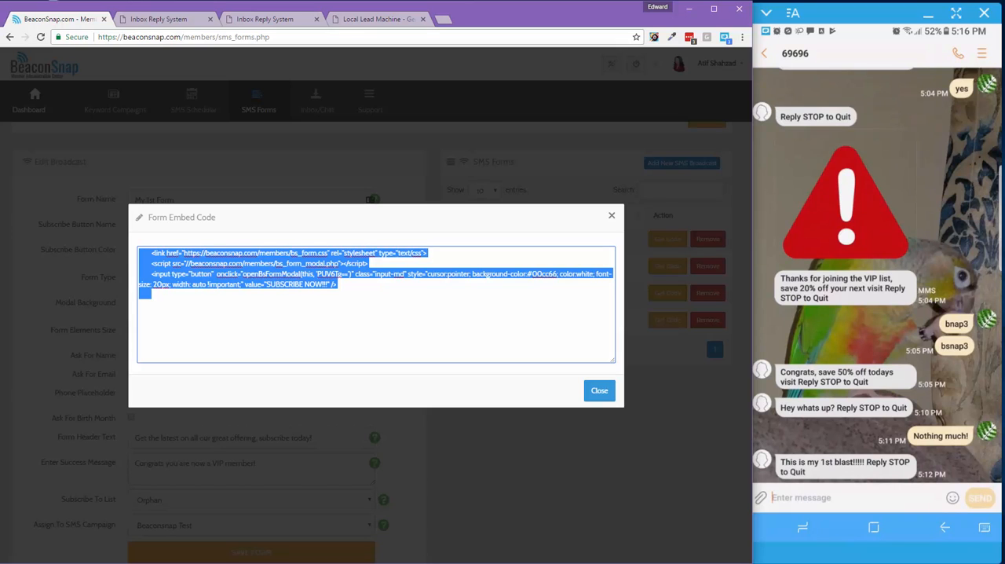
# Switch to Microsoft Expression Web and insert a line break above the Buy Local Lead Machine banner in index.html
pyautogui.click(692, 563)
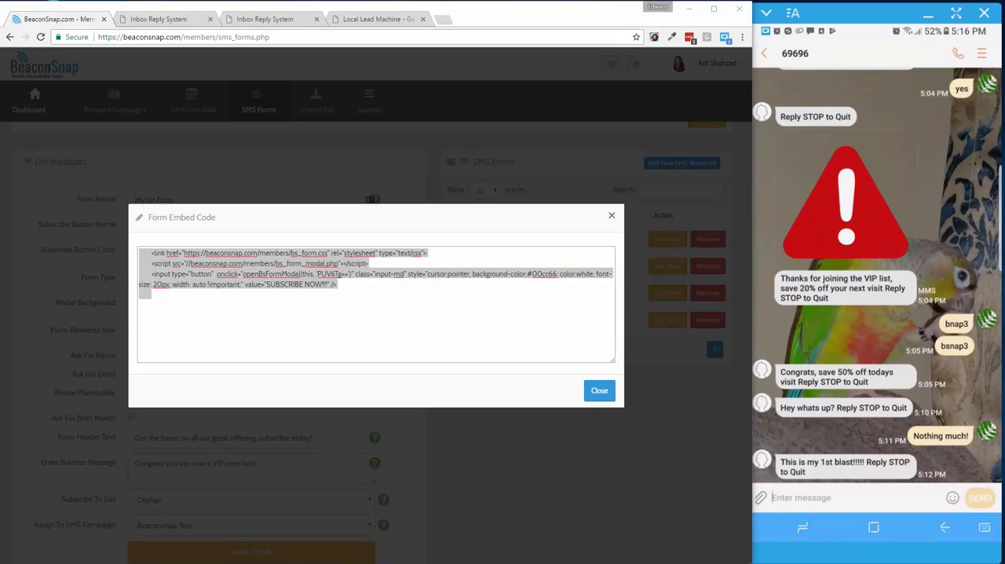
pyautogui.moveTo(1004, 43); pyautogui.dragTo(370, 53)
pyautogui.doubleClick(371, 52)
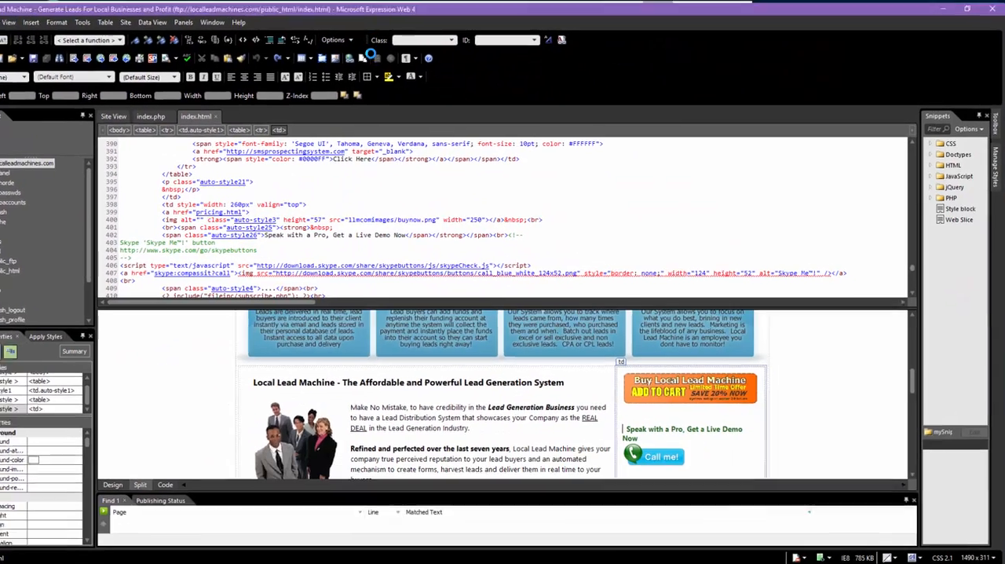
pyautogui.click(620, 384)
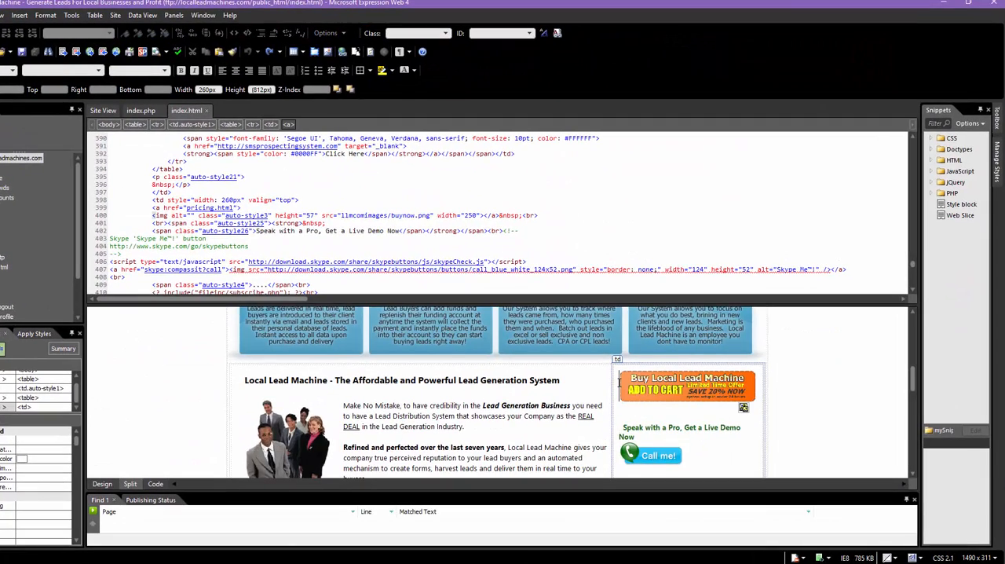
pyautogui.press('Return')
pyautogui.click(644, 375)
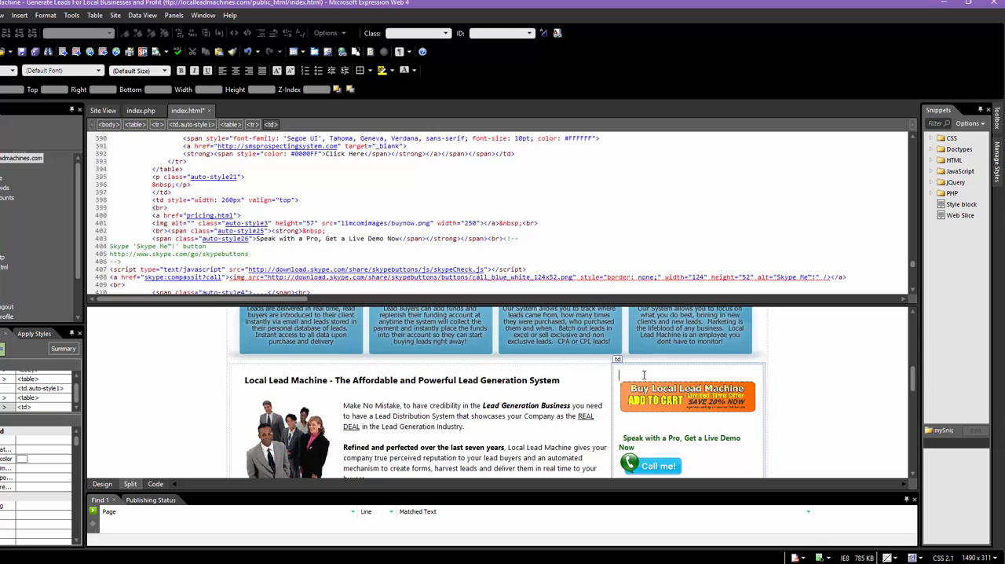
# Mark the new line with placeholder text "ffff" and replace it in the page source with the copied form embed code
pyautogui.write('ffff')
pyautogui.doubleClick(161, 206)
pyautogui.rightClick(164, 207)
pyautogui.click(141, 266)
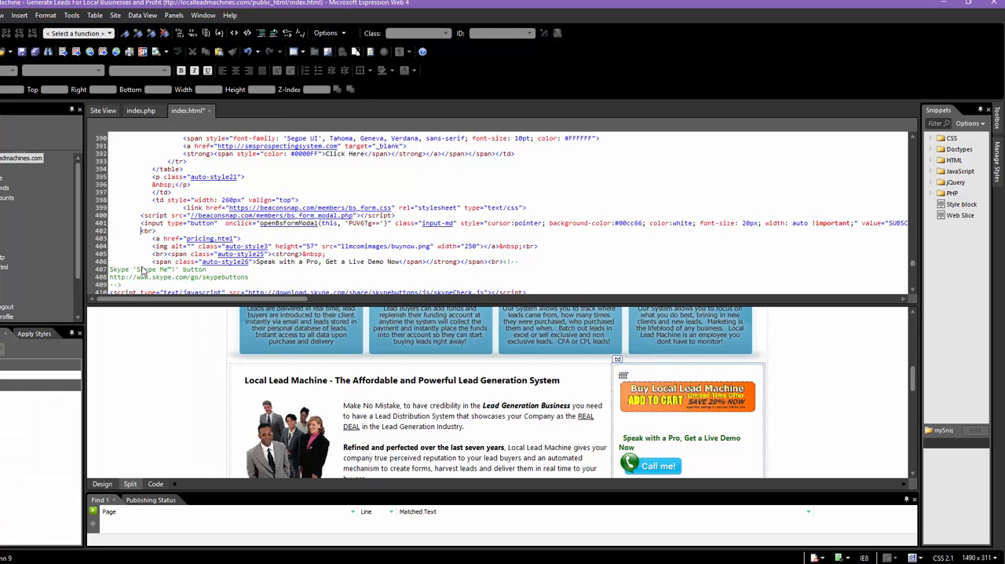
# Save index.html, accepting the PHP extension notice and cancelling the beaconsnap.com FTP login
pyautogui.click(22, 51)
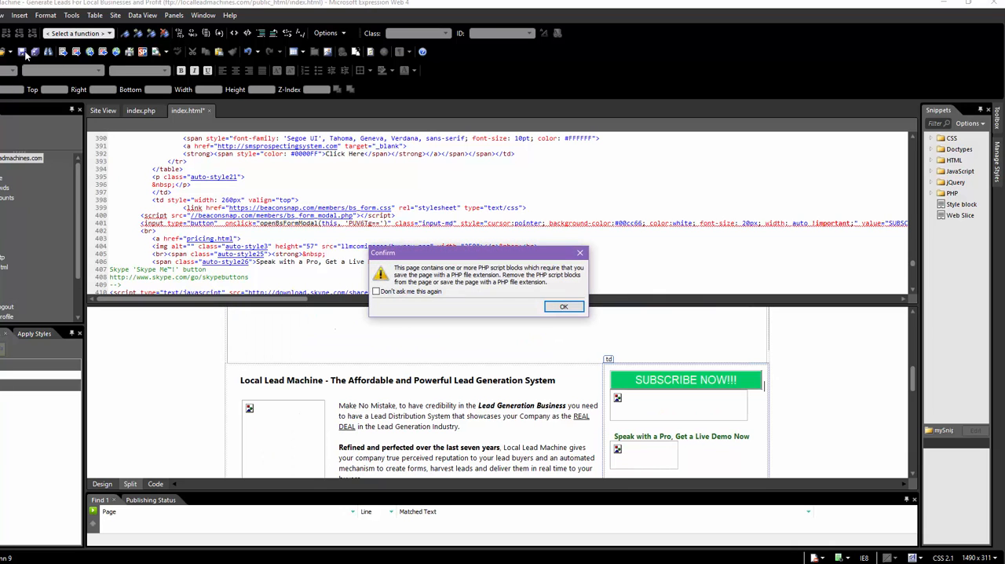
pyautogui.click(562, 306)
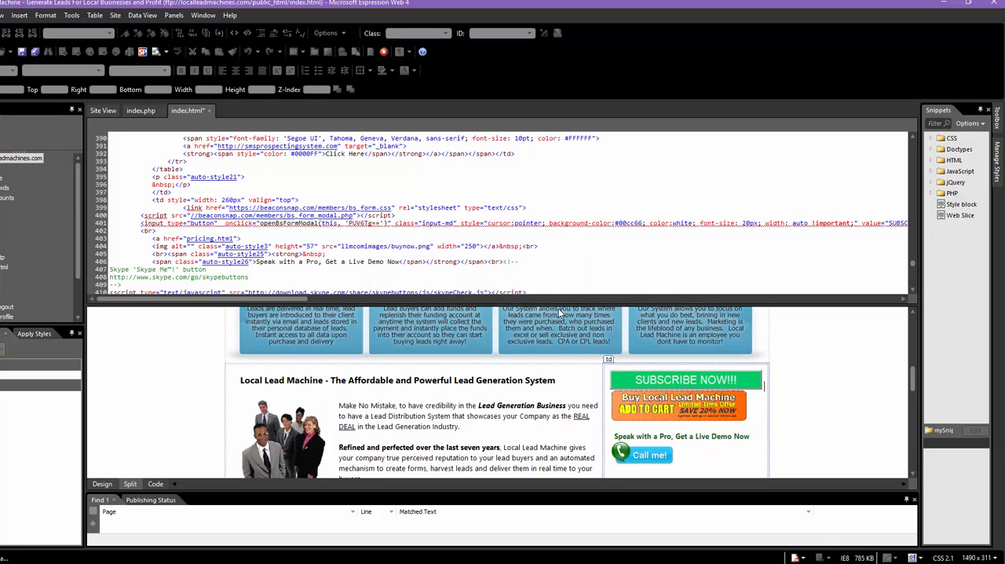
pyautogui.click(944, 4)
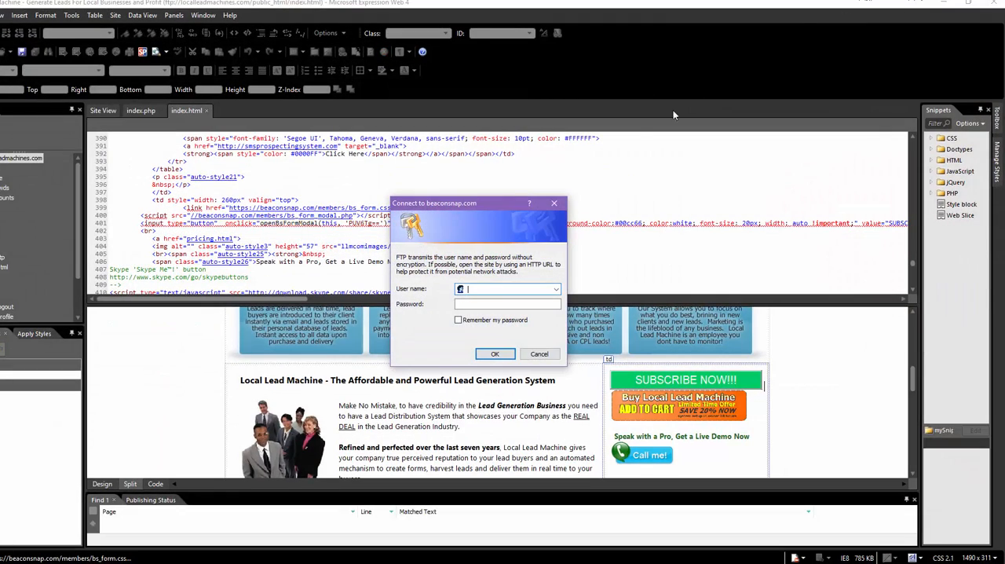
pyautogui.click(538, 353)
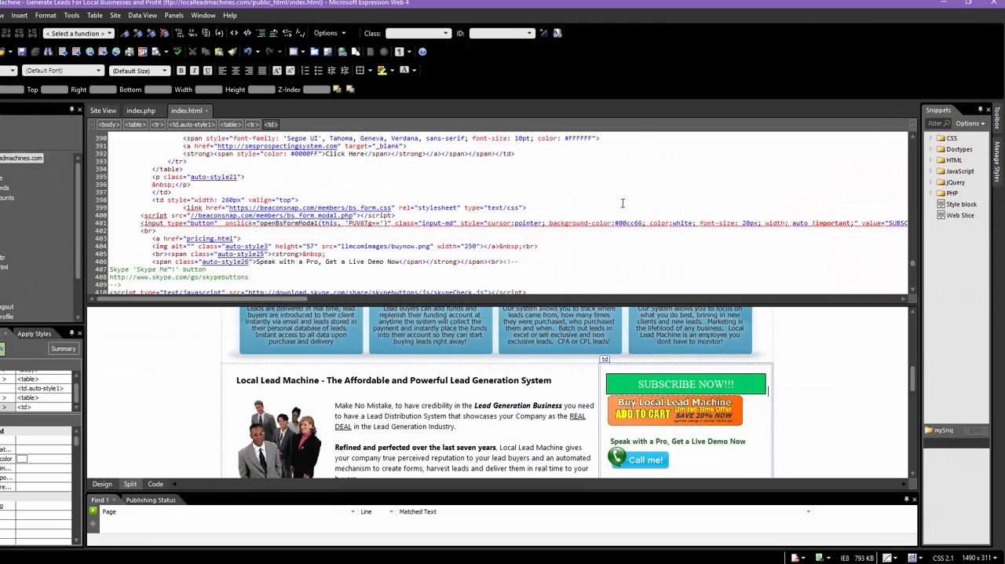
# Switch back to Chrome and reload the localleadmachines.com page to check the embedded subscribe button
pyautogui.moveTo(606, 7); pyautogui.dragTo(1004, 87)
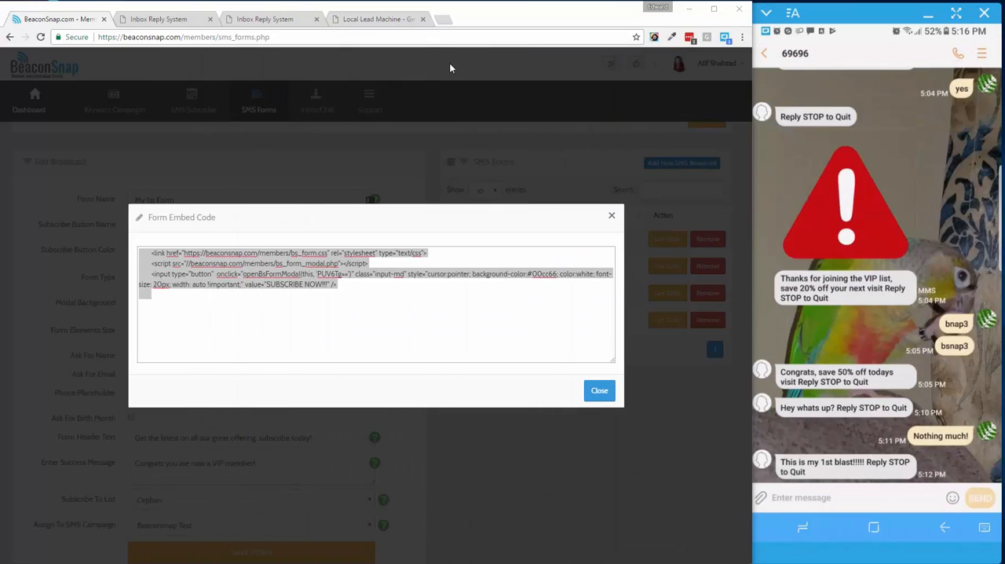
pyautogui.click(393, 19)
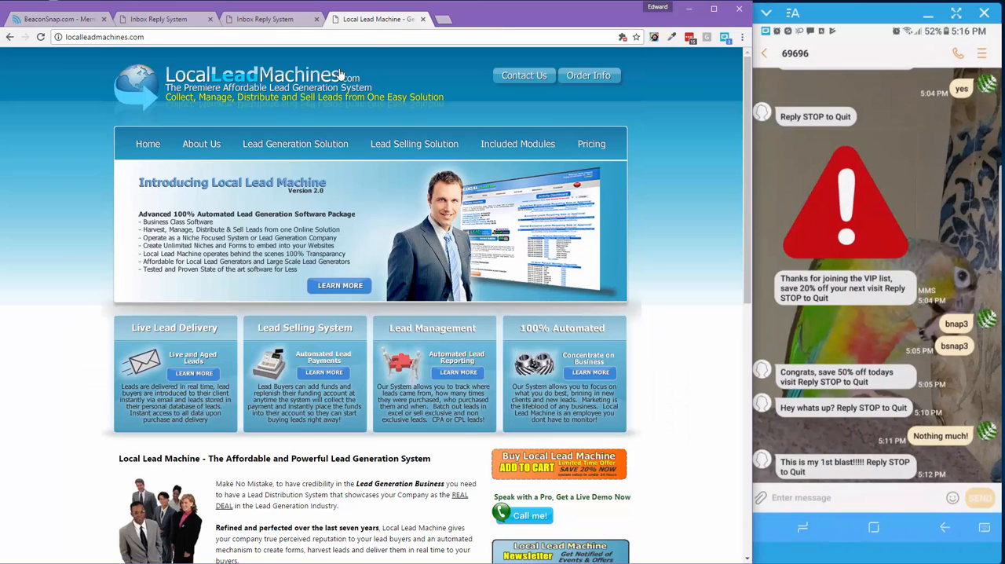
pyautogui.click(41, 37)
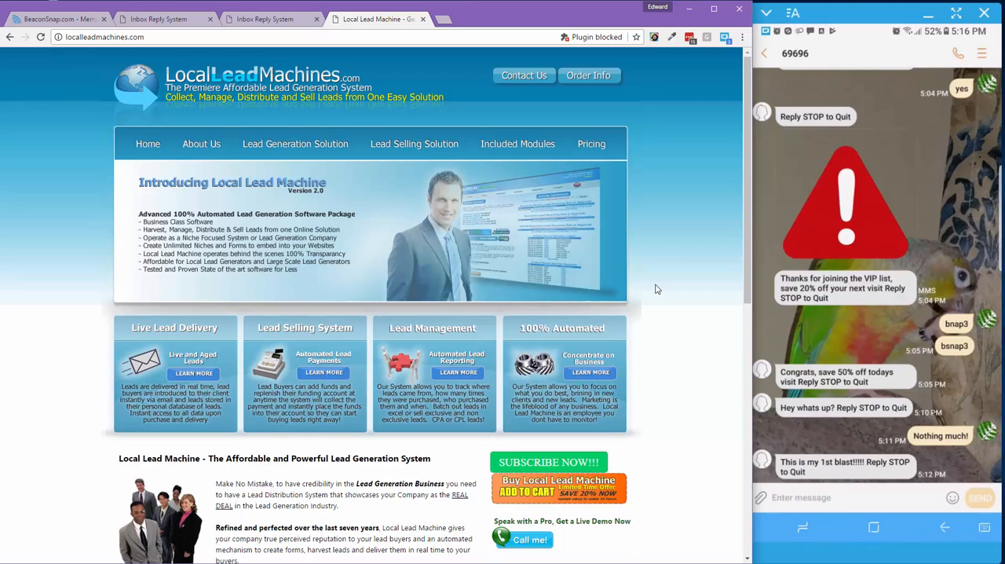
# Open the subscription pop-up from the embedded SUBSCRIBE NOW!!! button on the localleadmachines.com page
pyautogui.scroll(-2, 659, 290)
pyautogui.scroll(2, 545, 441)
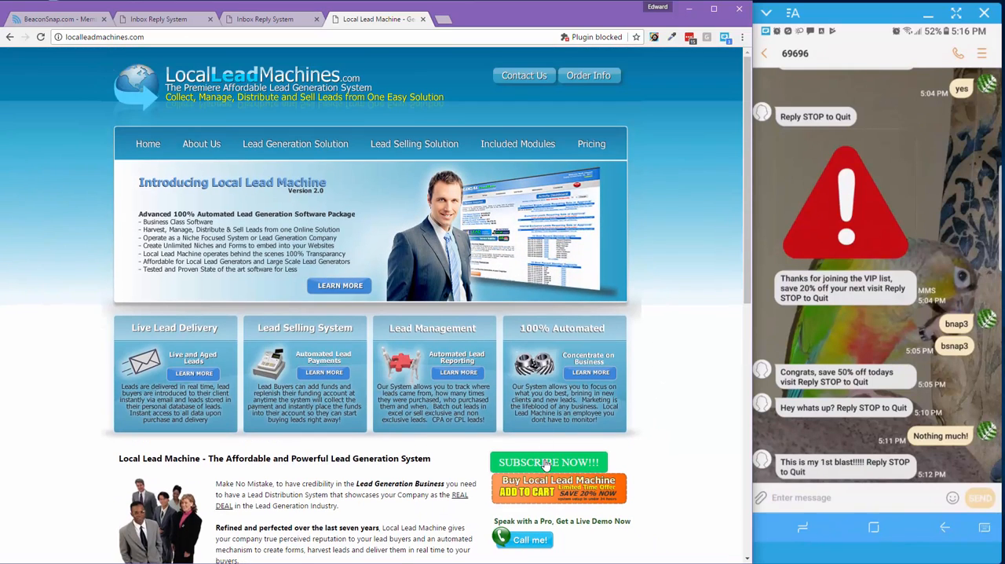
pyautogui.click(545, 463)
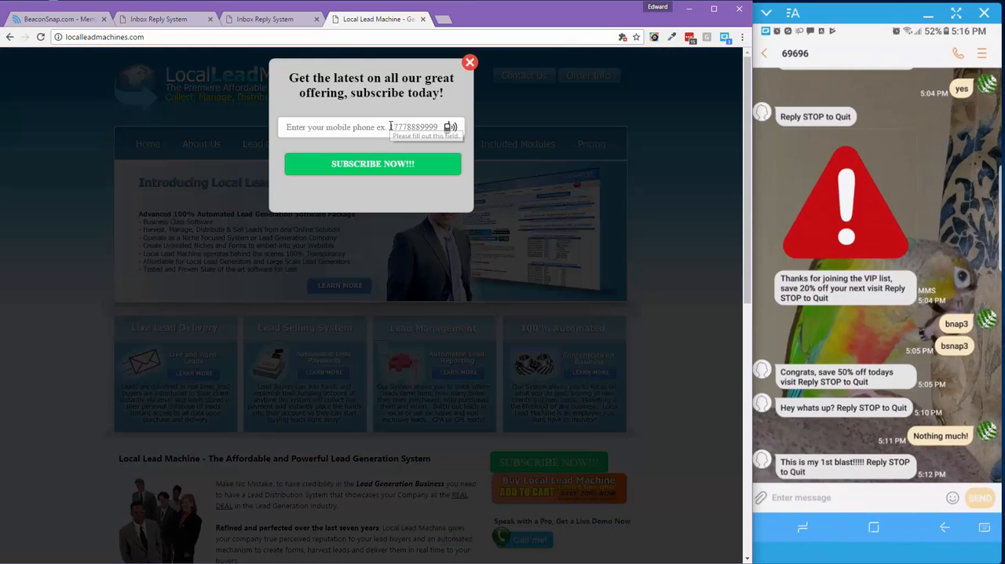
# Return to BeaconSnap, close the form embed code and remove the existing subscriber from the Beaconsnap Test keyword campaign
pyautogui.click(70, 19)
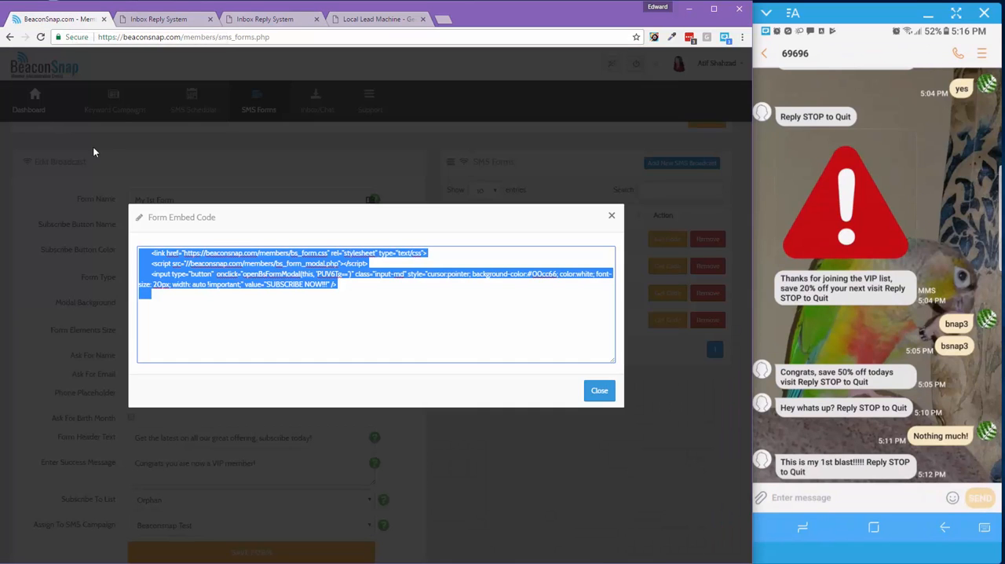
pyautogui.click(610, 218)
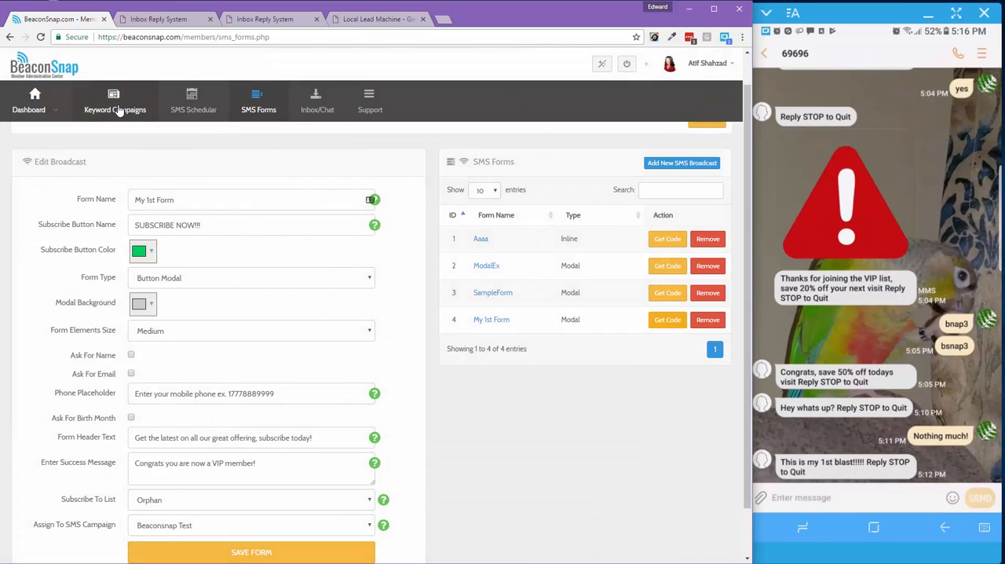
pyautogui.click(118, 111)
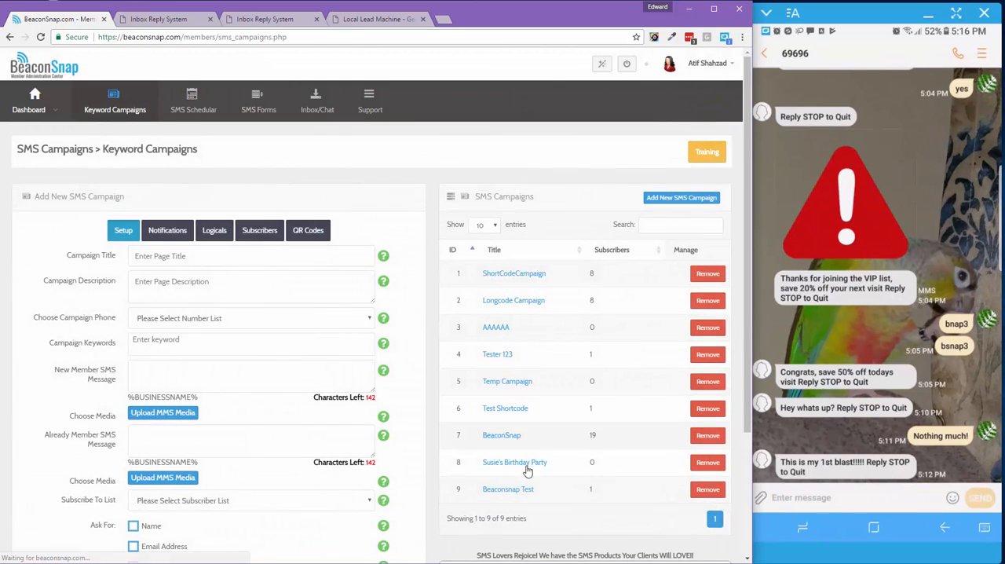
pyautogui.click(515, 491)
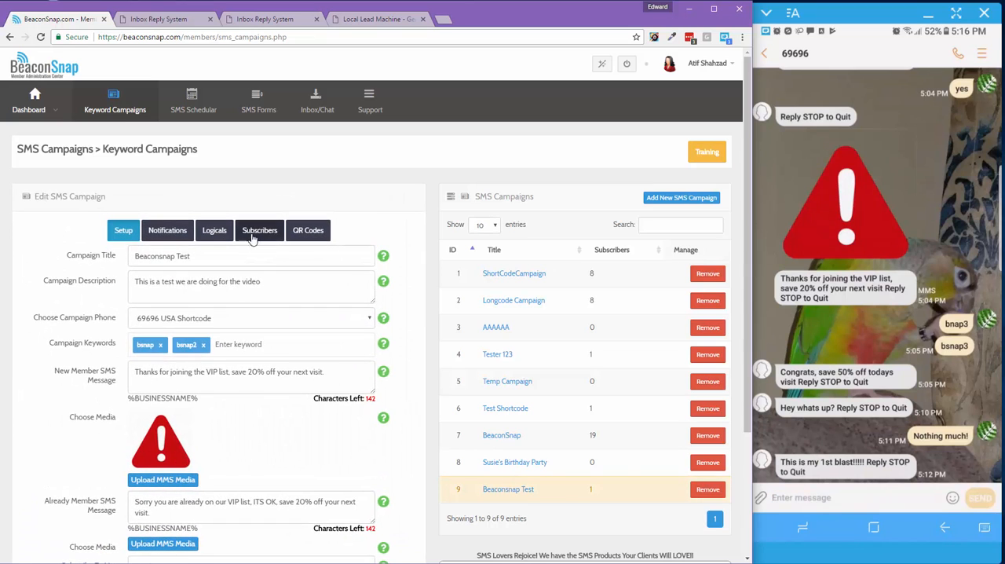
pyautogui.click(256, 235)
pyautogui.click(392, 317)
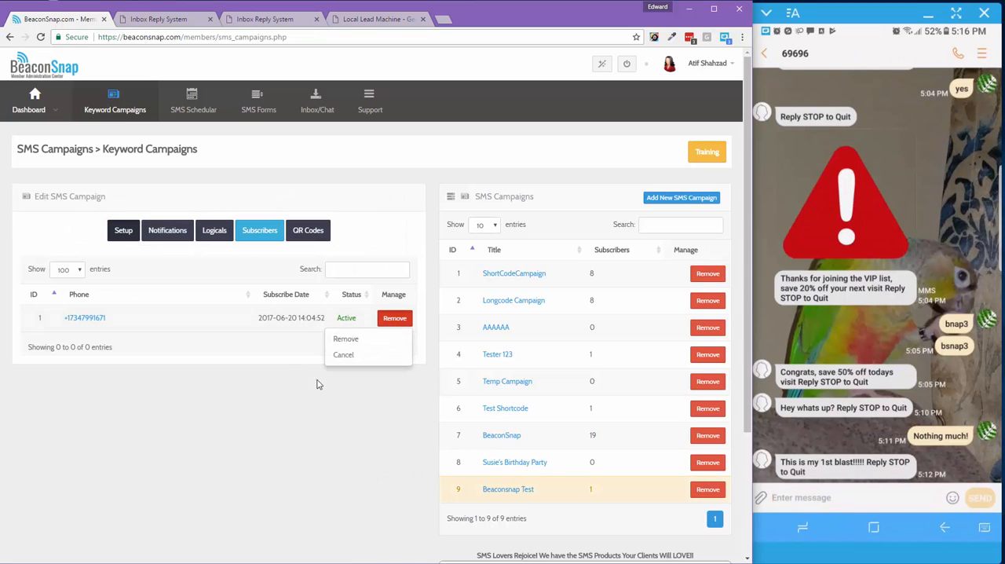
pyautogui.click(354, 346)
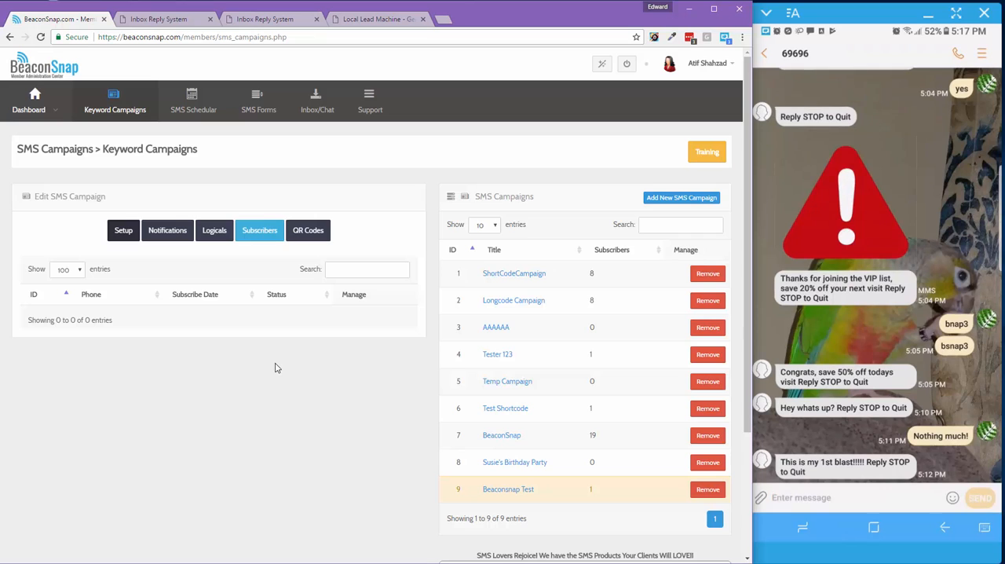
# Subscribe with the mobile phone number in the localleadmachines.com pop-up, highlight the success message and close the pop-up
pyautogui.click(381, 21)
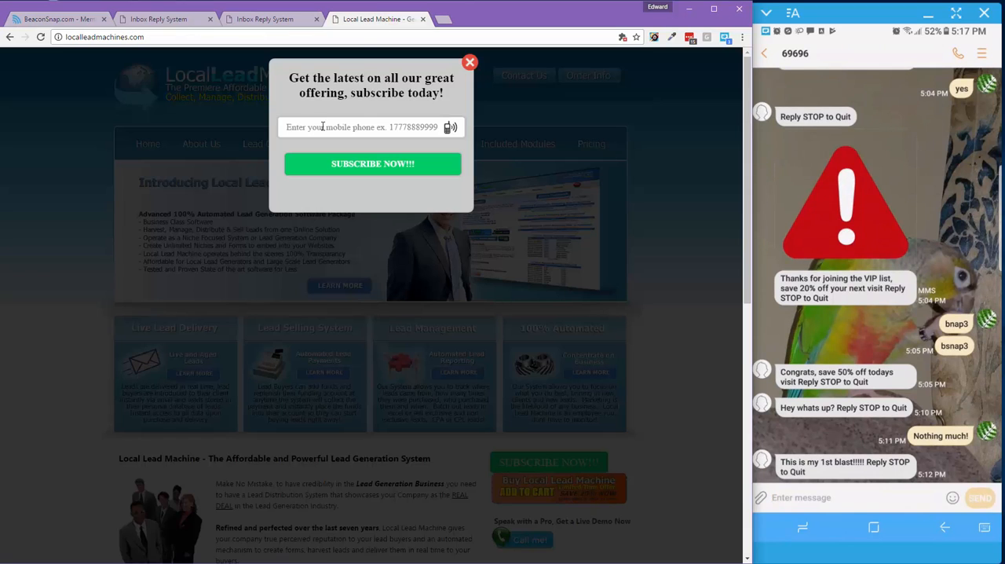
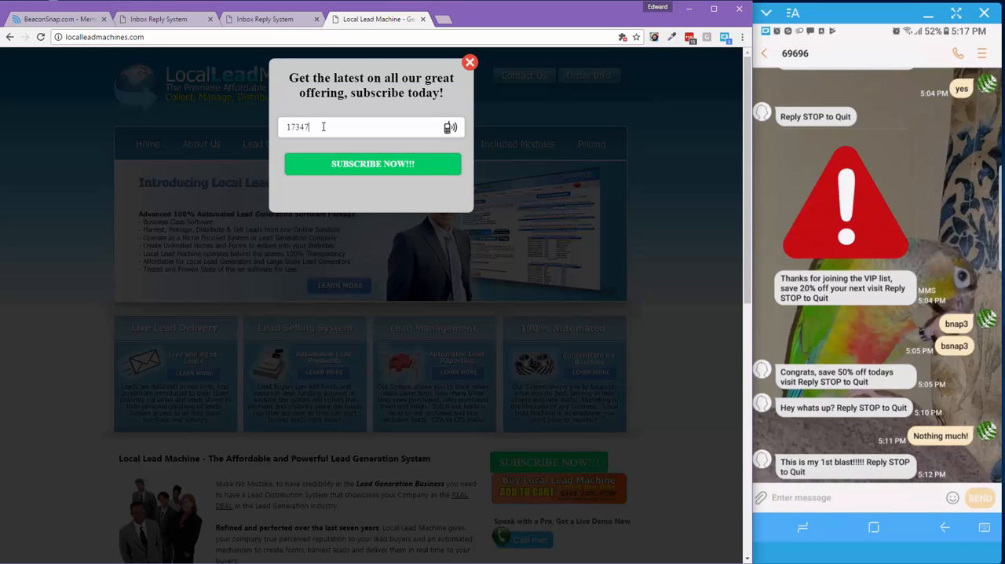
pyautogui.click(346, 169)
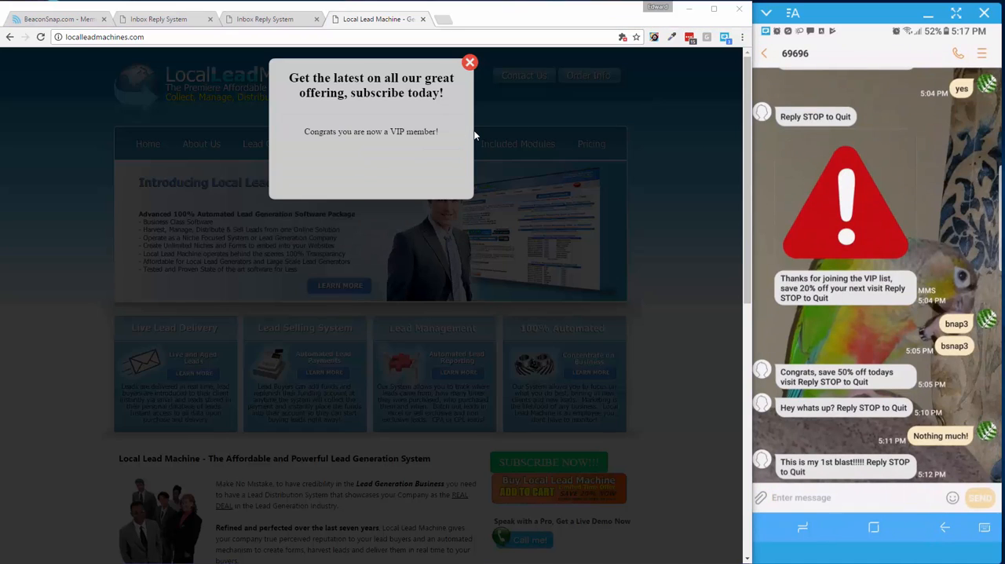
pyautogui.moveTo(312, 131); pyautogui.dragTo(441, 134)
pyautogui.click(469, 63)
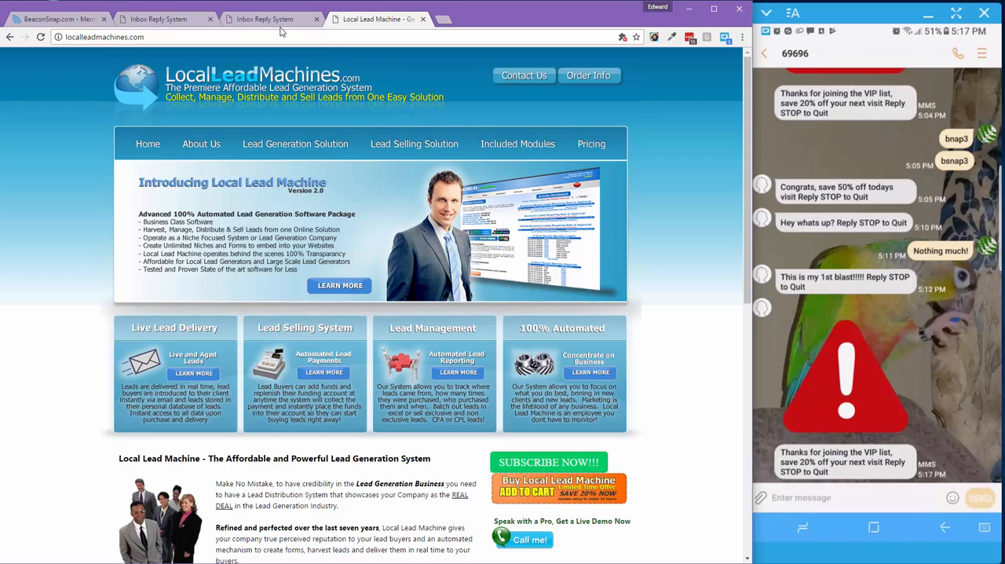
# Switch back to the BeaconSnap members page showing the Beaconsnap Test campaign's subscriber list
pyautogui.click(167, 25)
pyautogui.click(85, 22)
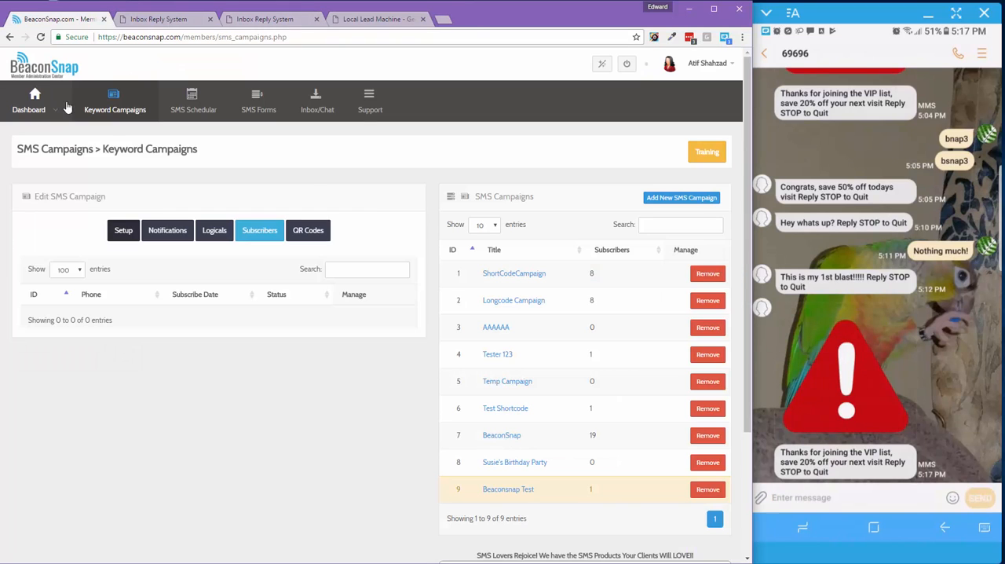